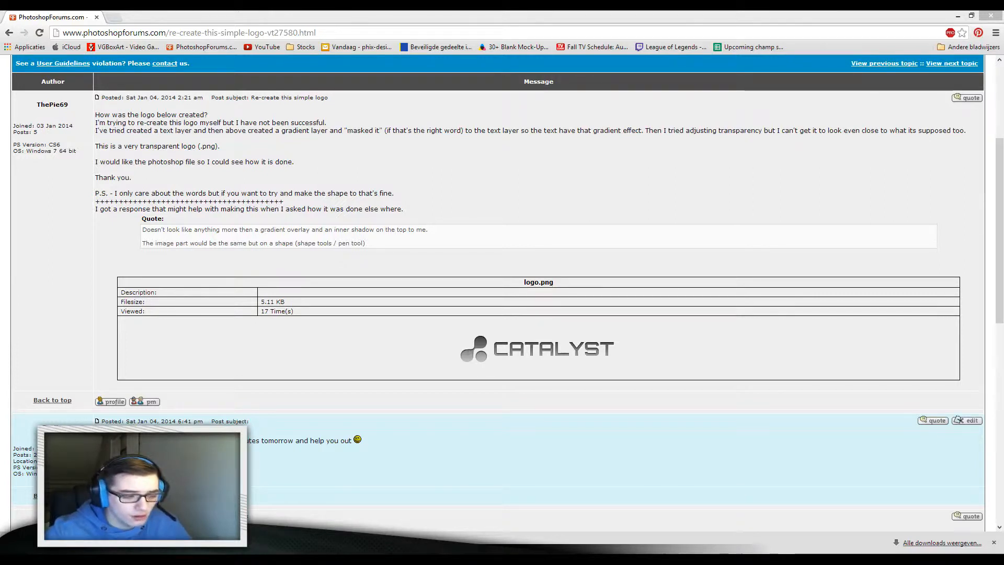
Step: In Photoshop, add a new empty layer to logo_574.png and place it beneath the Catalyst logo layer
{"action": "scroll", "coordinate": [958, 420], "scroll_direction": "down", "scroll_amount": 1}
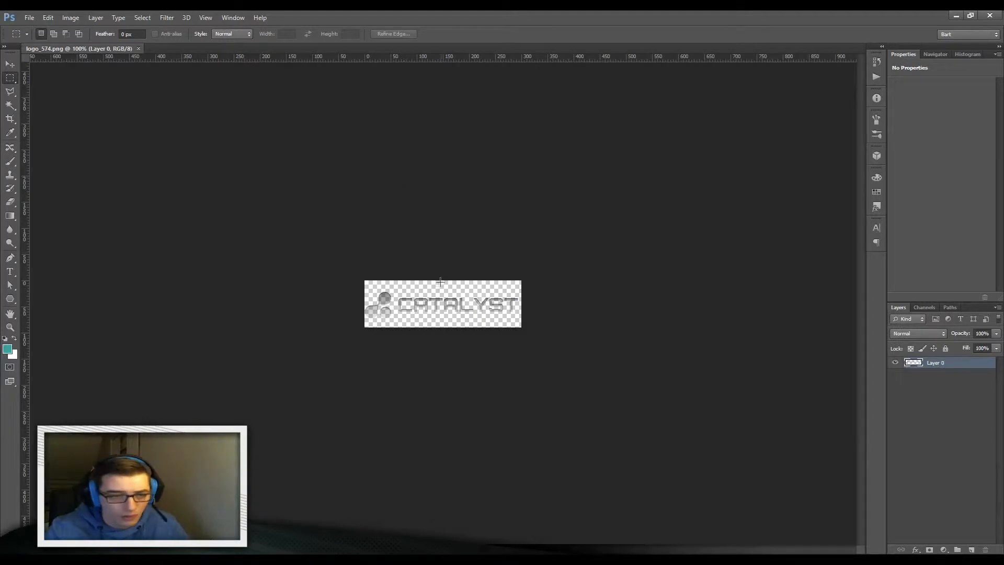
{"action": "key", "text": "ctrl+plus"}
{"action": "key", "text": "ctrl+plus"}
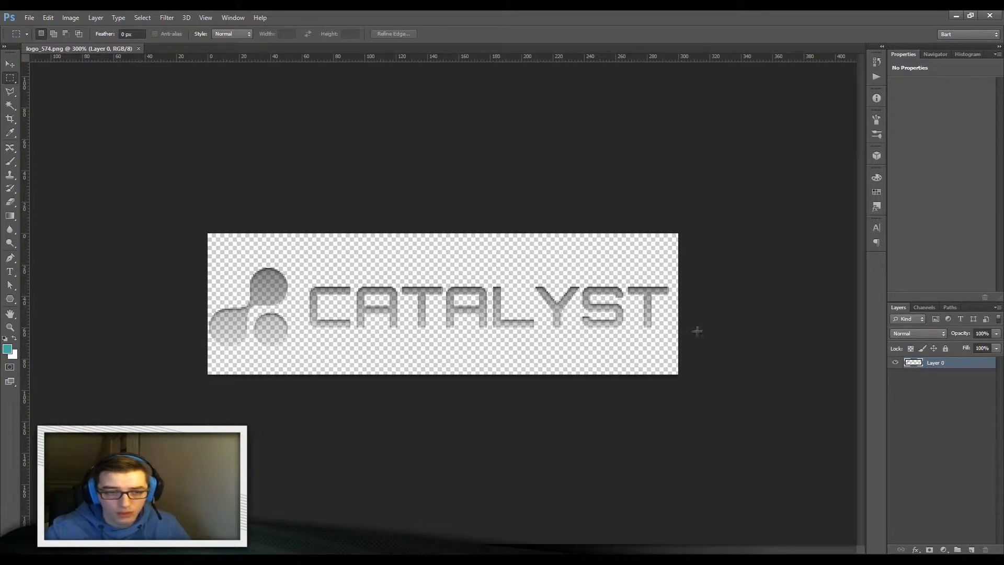
{"action": "left_click", "coordinate": [971, 549]}
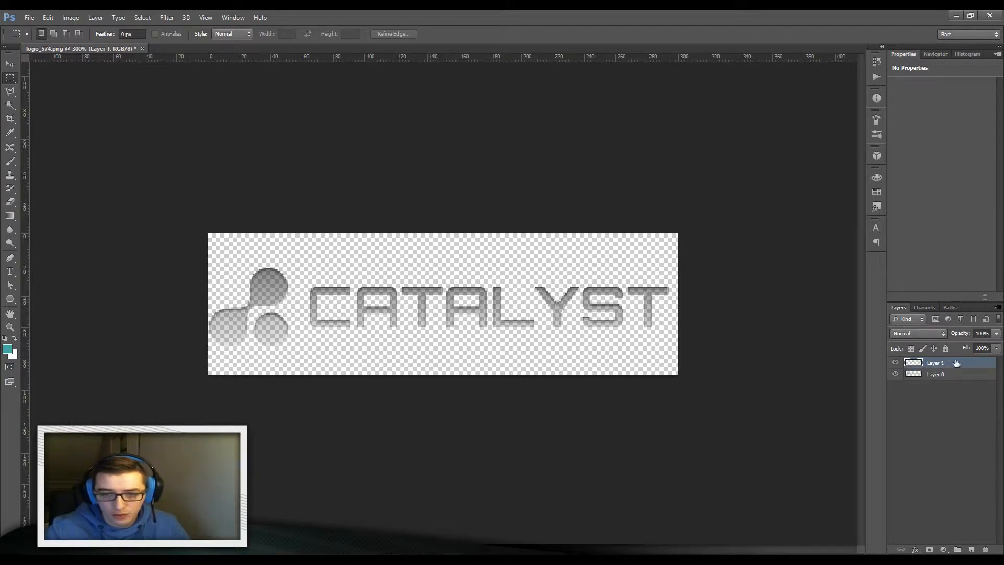
{"action": "left_click_drag", "start_coordinate": [955, 365], "coordinate": [950, 381]}
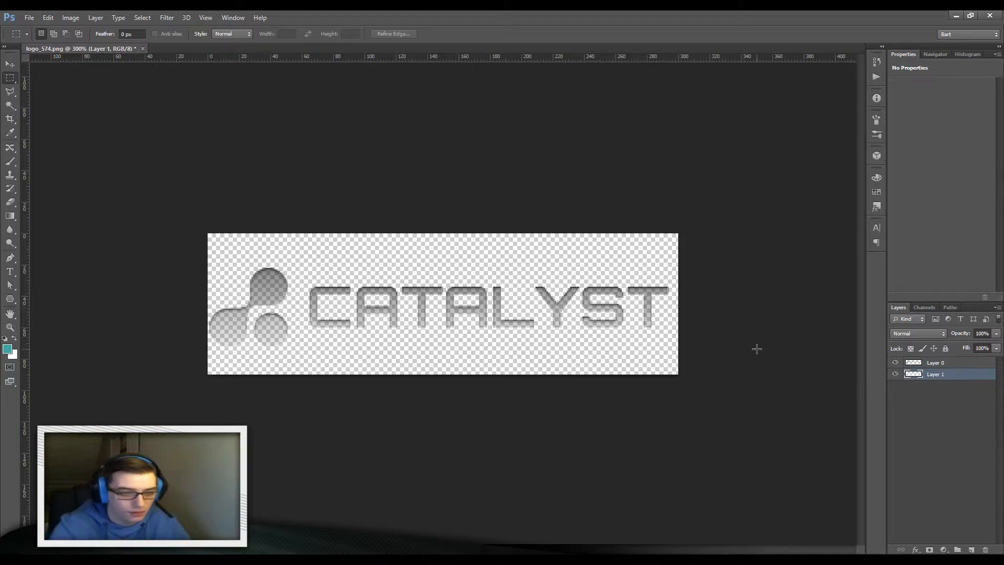
Step: Fill the new layer beneath the logo with white instead of the teal foreground color
{"action": "key", "text": "alt+BackSpace"}
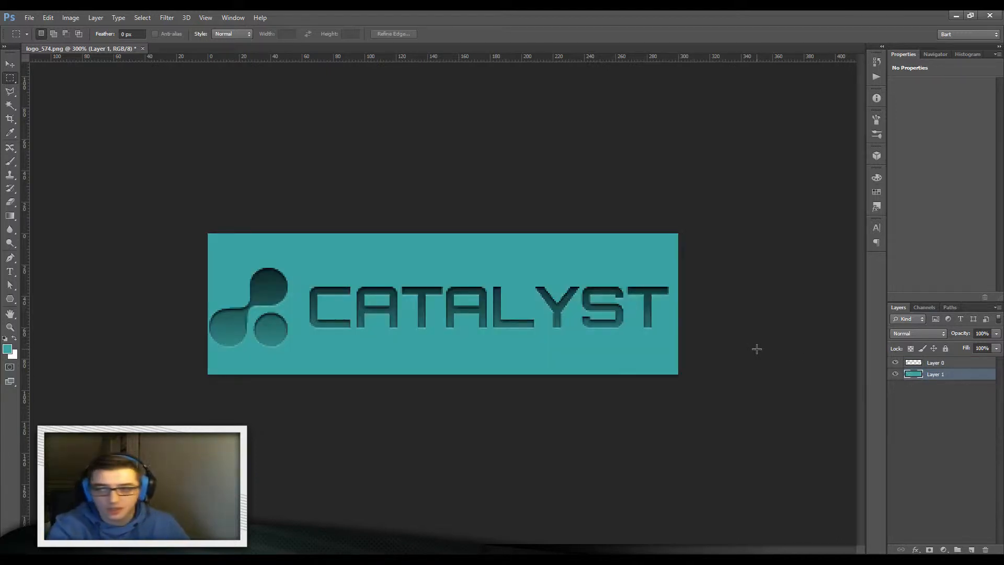
{"action": "key", "text": "ctrl+z"}
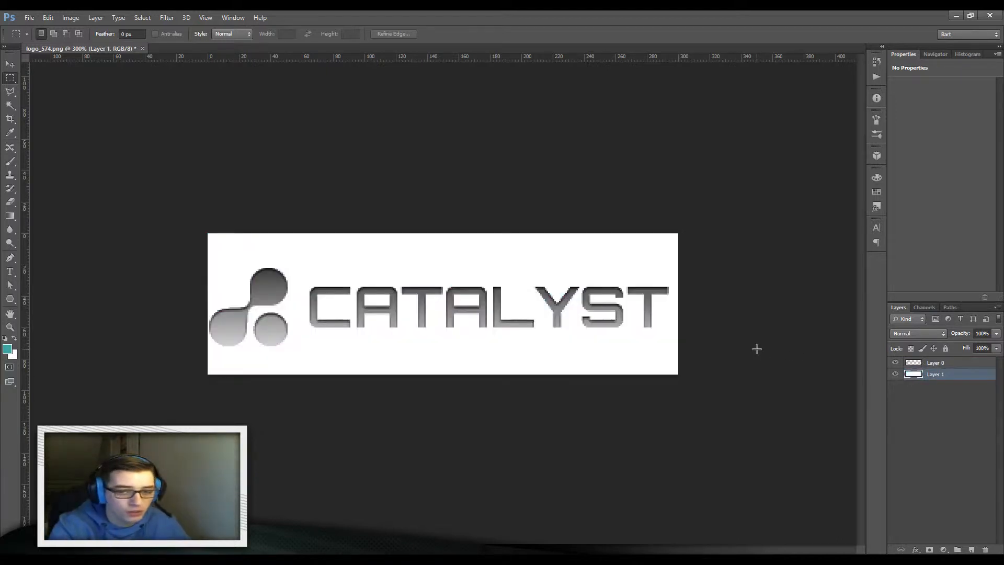
{"action": "key", "text": "ctrl+z"}
{"action": "key", "text": "ctrl+z"}
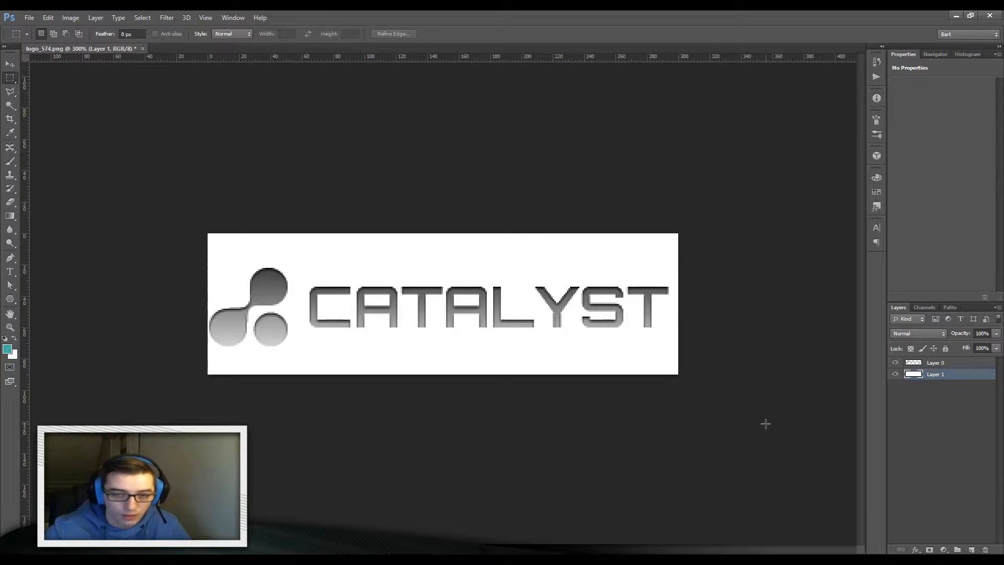
Step: Duplicate the Catalyst logo layer, Layer 0, five times
{"action": "left_click", "coordinate": [933, 366]}
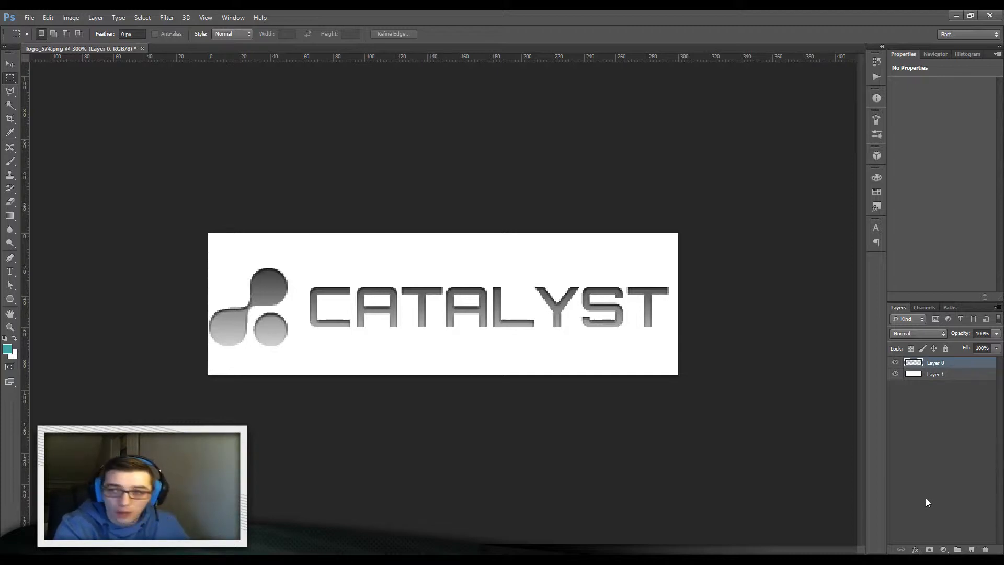
{"action": "key", "text": "ctrl+j"}
{"action": "key", "text": "ctrl+j"}
{"action": "key", "text": "ctrl+j"}
{"action": "key", "text": "ctrl+j"}
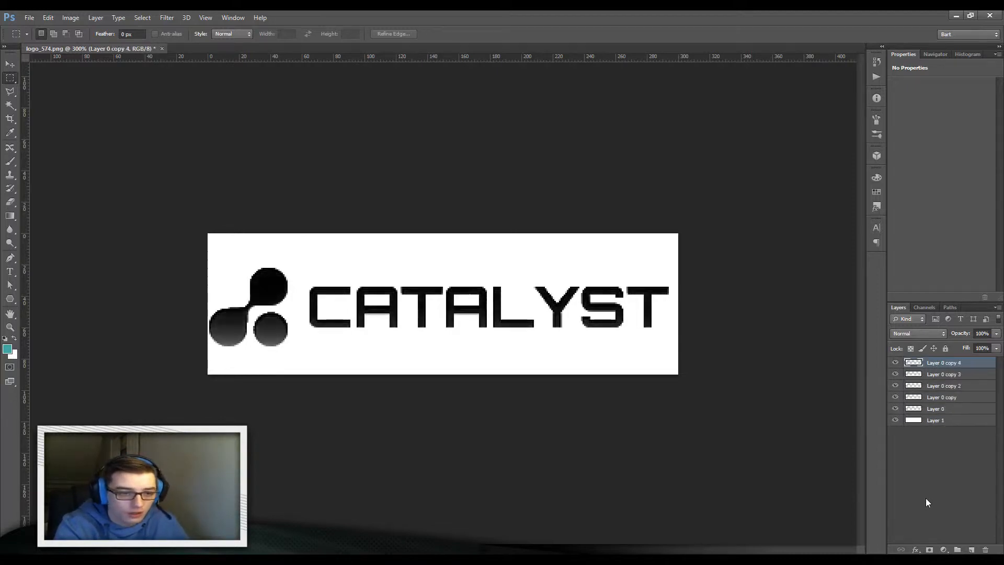
{"action": "key", "text": "ctrl+j"}
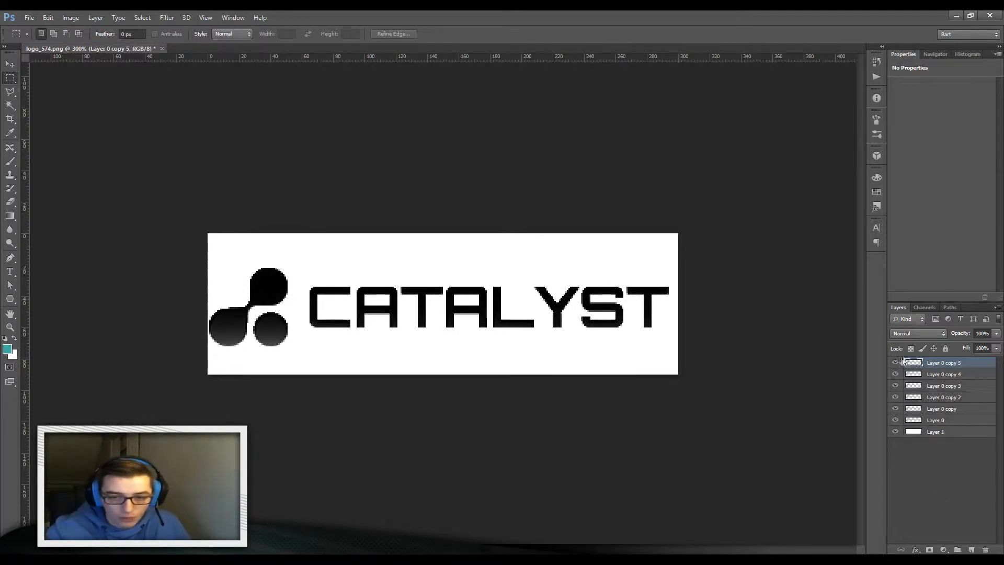
Step: Compare the logo's shading and transparency by hiding and showing Layer 0 and its stacked copies one at a time
{"action": "left_click_drag", "start_coordinate": [895, 363], "coordinate": [894, 400]}
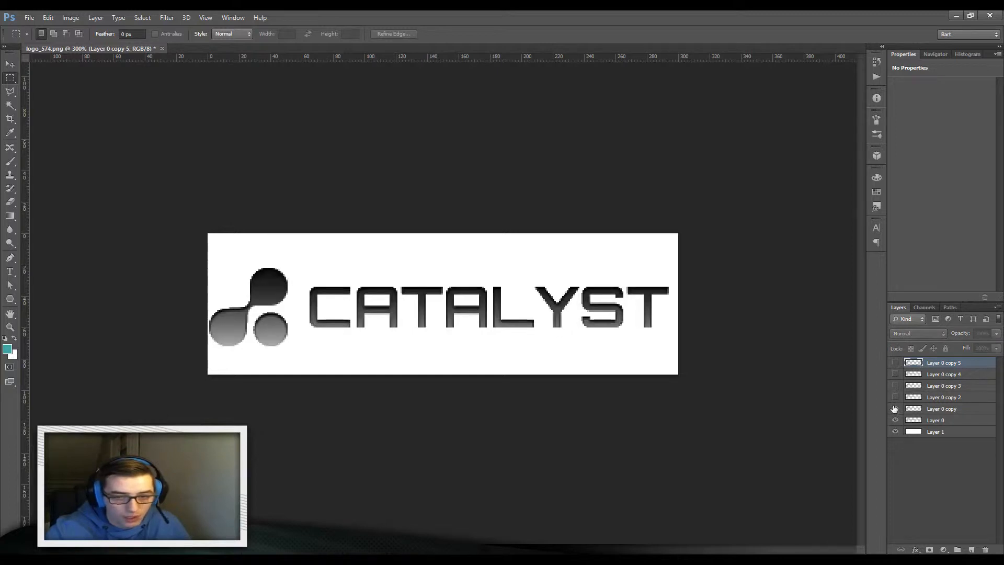
{"action": "left_click", "coordinate": [895, 409]}
{"action": "left_click", "coordinate": [895, 419]}
{"action": "left_click", "coordinate": [895, 420]}
{"action": "left_click", "coordinate": [895, 408]}
{"action": "left_click", "coordinate": [895, 397]}
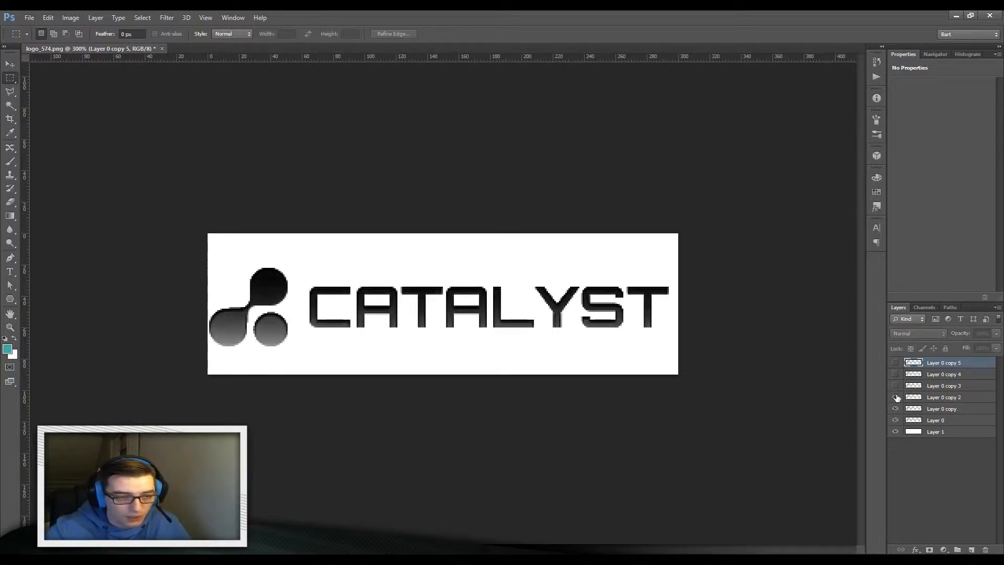
{"action": "left_click", "coordinate": [895, 409]}
{"action": "left_click", "coordinate": [895, 397]}
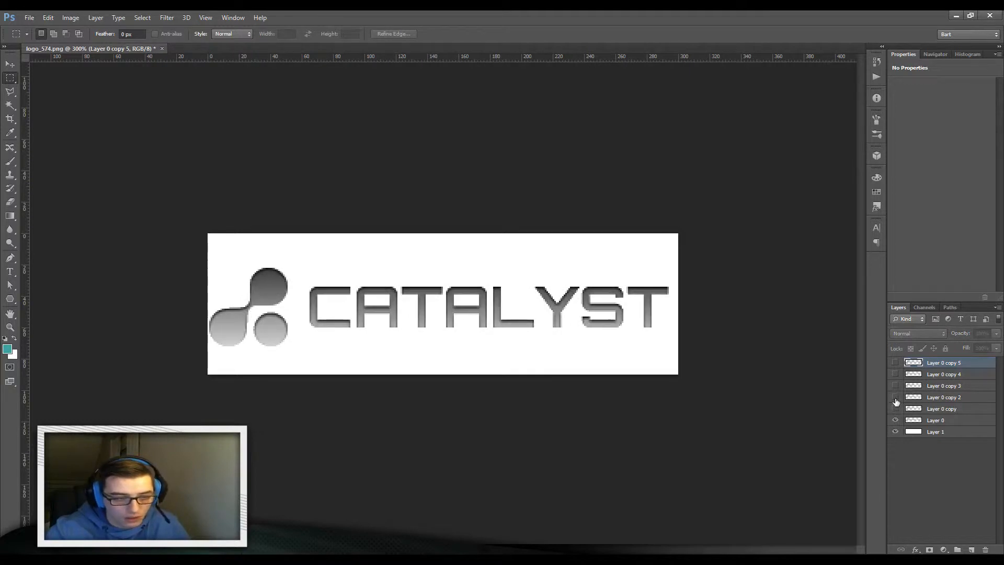
{"action": "left_click", "coordinate": [895, 419]}
{"action": "left_click", "coordinate": [895, 420]}
{"action": "left_click", "coordinate": [895, 409]}
{"action": "left_click", "coordinate": [895, 397]}
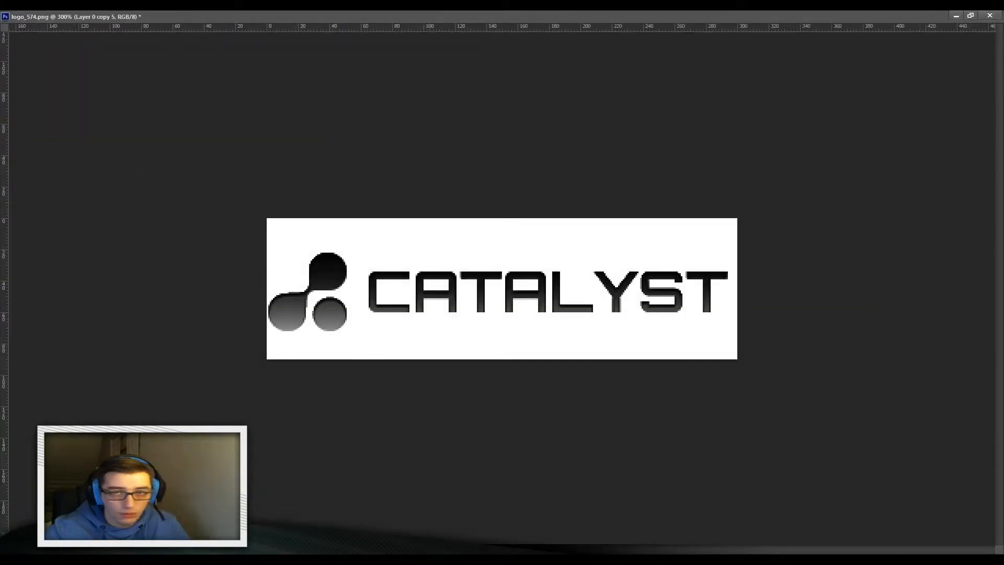
Step: Keep the floating logo_574.png document open and dock it back into the workspace
{"action": "left_click", "coordinate": [989, 15]}
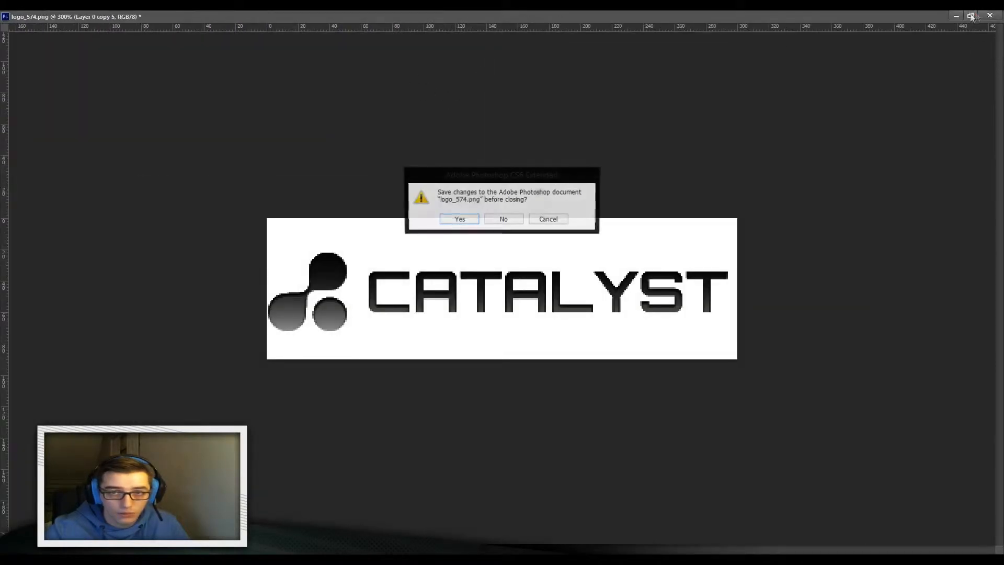
{"action": "left_click", "coordinate": [557, 220]}
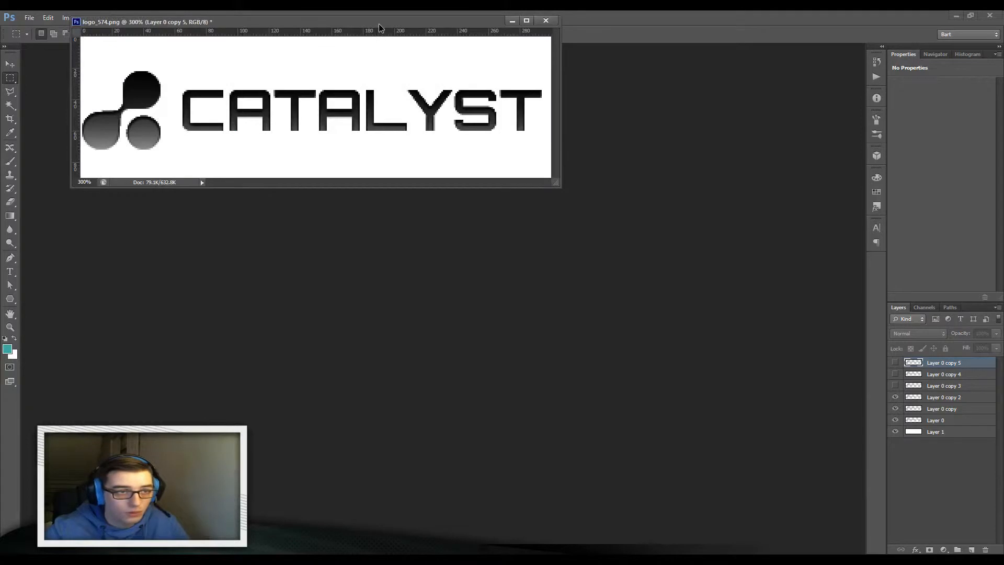
{"action": "left_click_drag", "start_coordinate": [387, 21], "coordinate": [410, 54]}
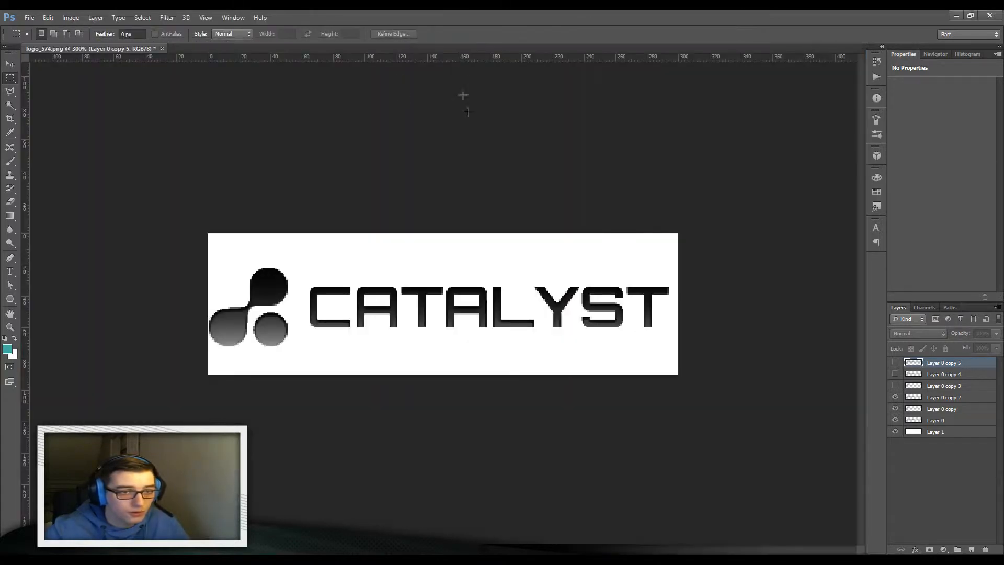
Step: Examine the gradient in the CATALYST lettering with Layer 0 copy 3 shown and a horizontal guide across the letters, then hide the guide
{"action": "left_click_drag", "start_coordinate": [469, 58], "coordinate": [472, 310]}
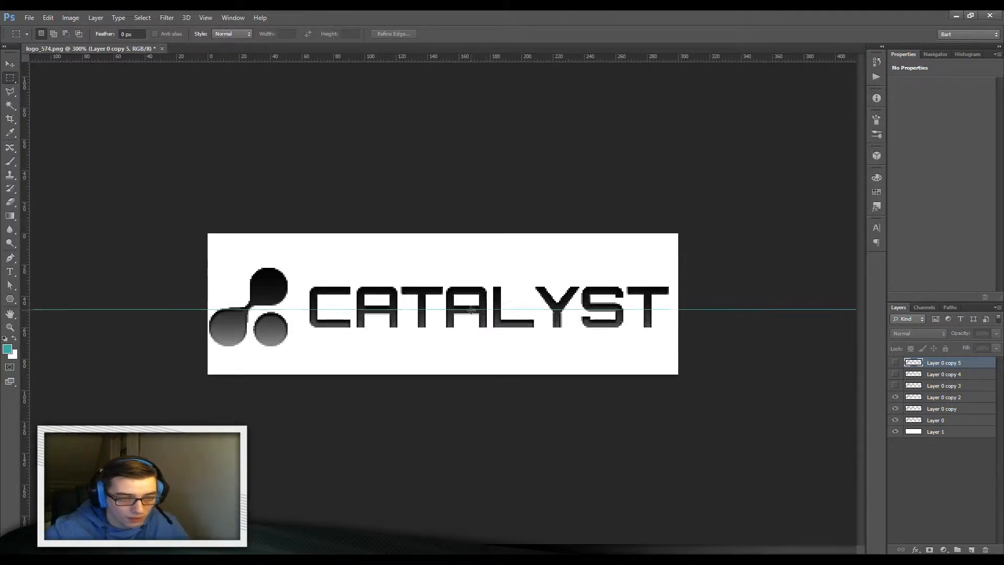
{"action": "left_click", "coordinate": [895, 386]}
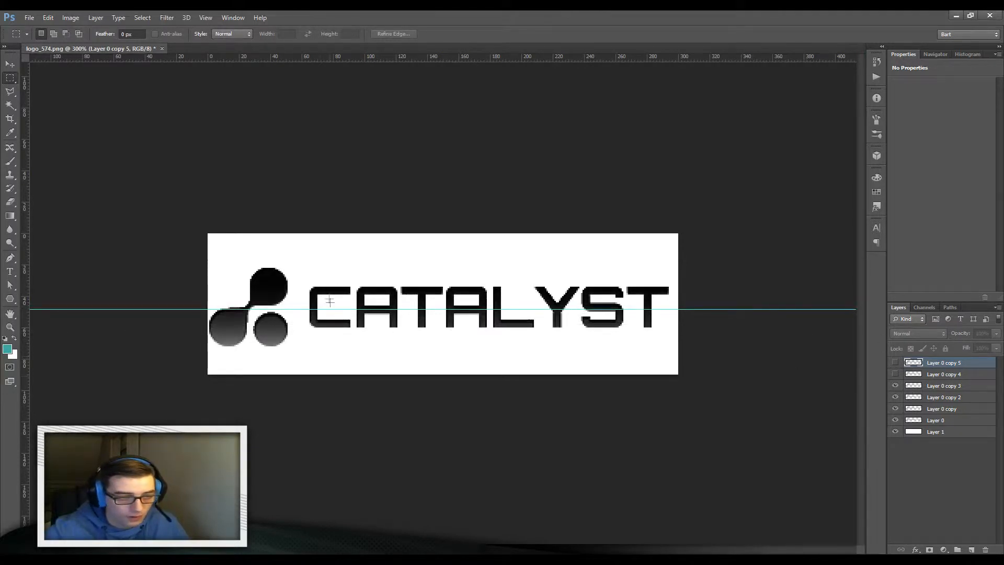
{"action": "left_click_drag", "start_coordinate": [332, 309], "coordinate": [335, 318]}
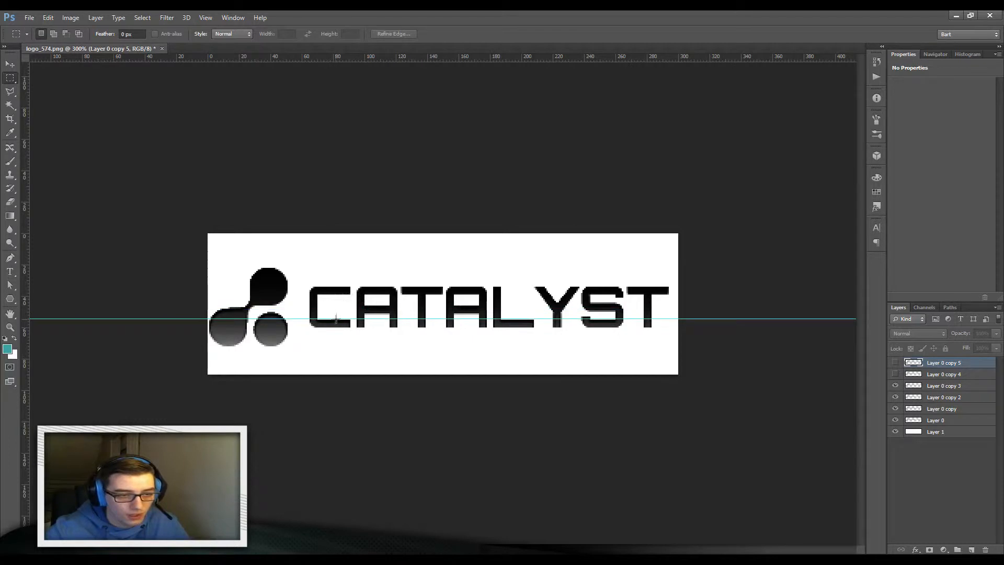
{"action": "key", "text": "ctrl+semicolon"}
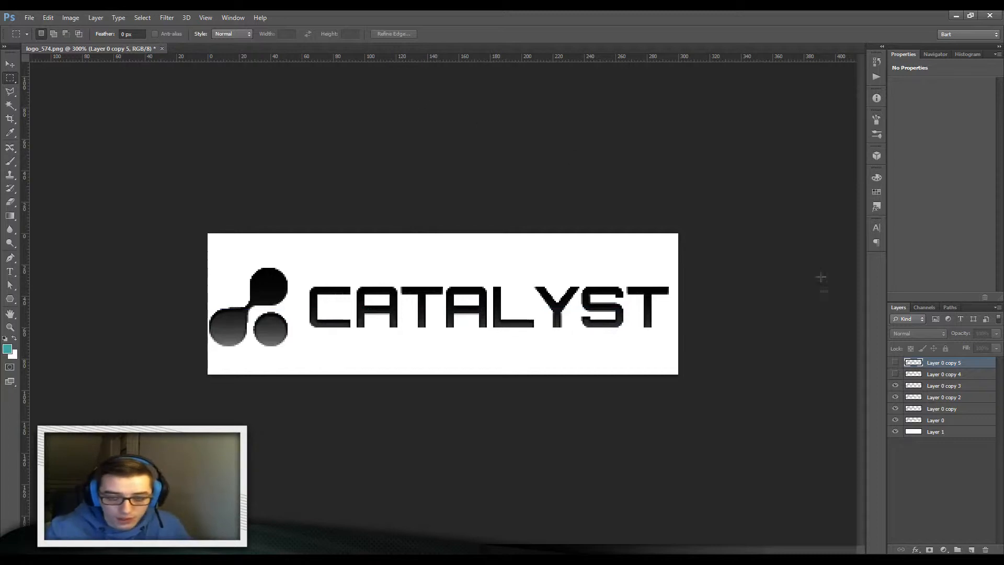
Step: Hide the white layer and all logo copies so that only the original Layer 0 is shown
{"action": "left_click_drag", "start_coordinate": [895, 419], "coordinate": [897, 387]}
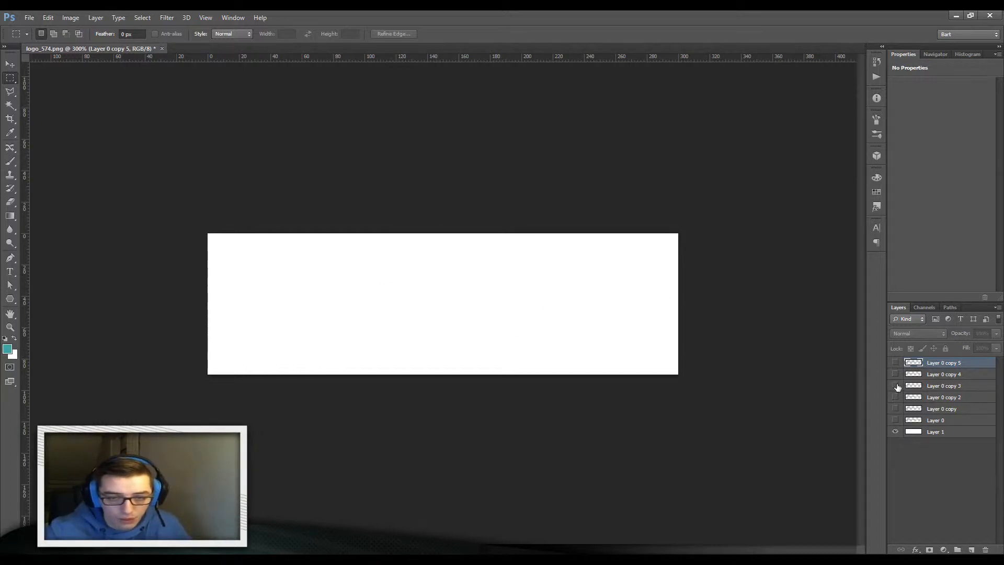
{"action": "left_click", "coordinate": [895, 431]}
{"action": "left_click", "coordinate": [896, 420]}
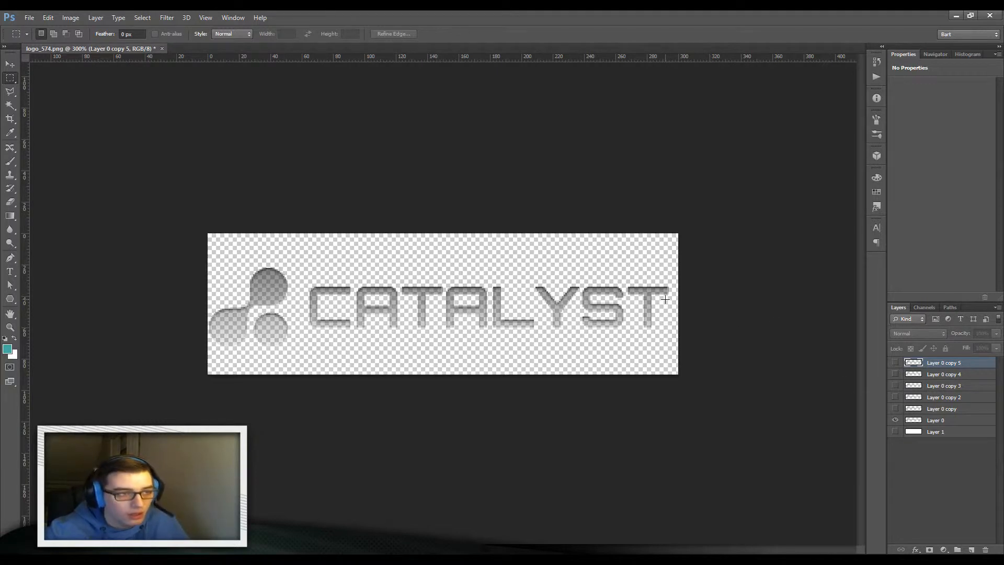
Step: Create a new document 600 pixels wide and 180 pixels high with a white background
{"action": "left_click", "coordinate": [23, 18]}
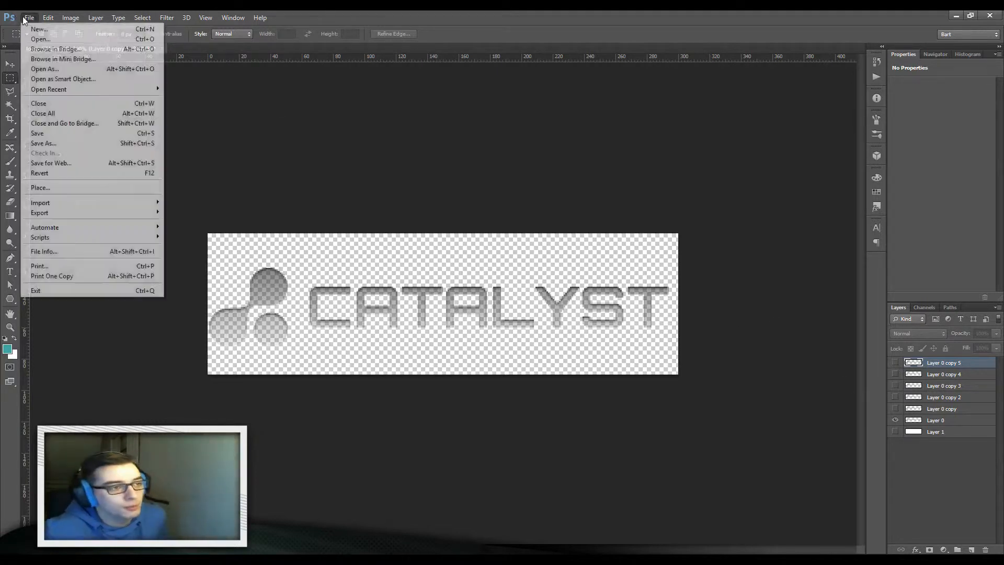
{"action": "left_click", "coordinate": [39, 29]}
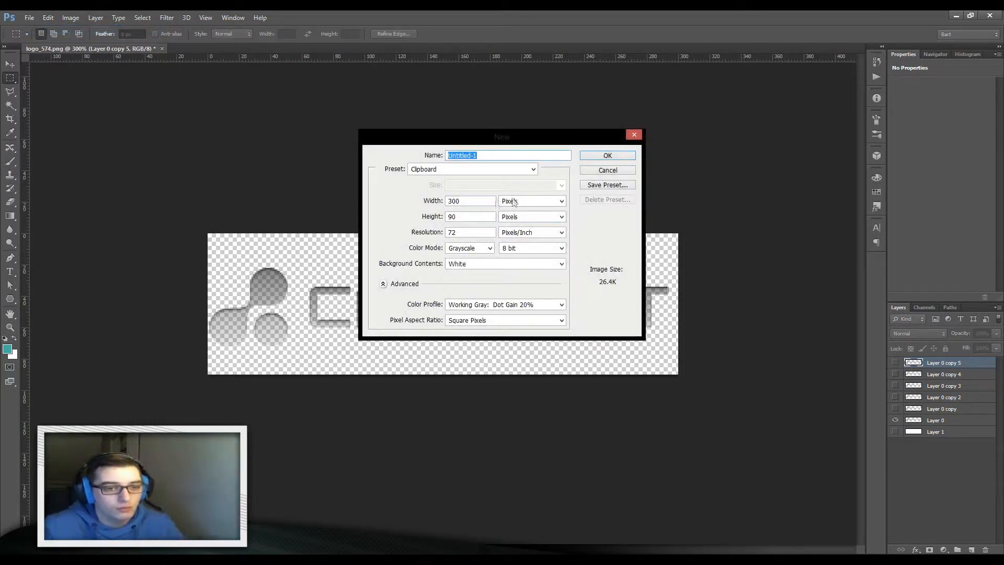
{"action": "double_click", "coordinate": [467, 202]}
{"action": "type", "text": "600"}
{"action": "key", "text": "Tab"}
{"action": "type", "text": "180"}
{"action": "key", "text": "Return"}
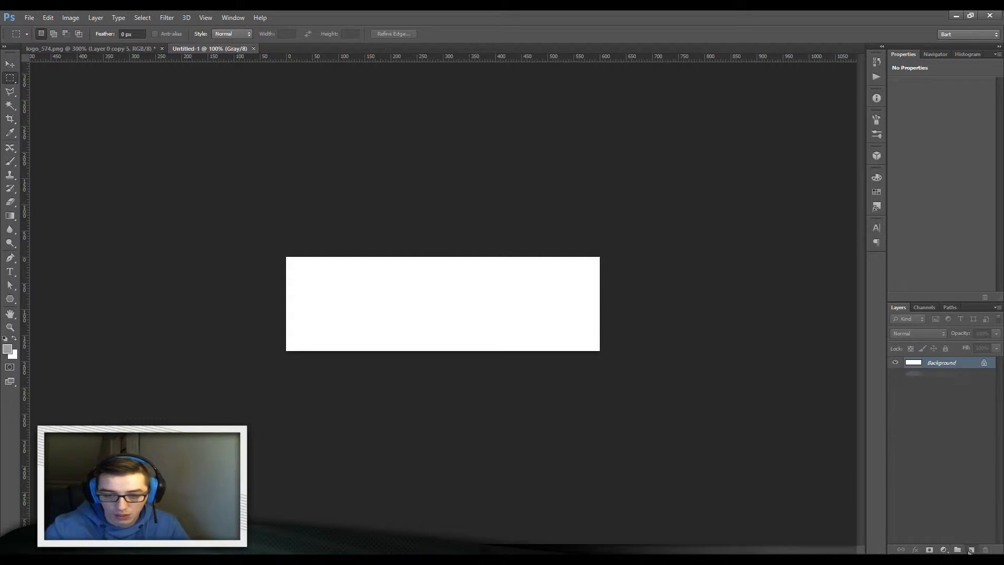
Step: Add an empty layer above the background and convert the locked Background into a regular layer
{"action": "left_click", "coordinate": [971, 549]}
{"action": "left_click", "coordinate": [953, 374]}
{"action": "double_click", "coordinate": [981, 374]}
{"action": "left_click", "coordinate": [589, 188]}
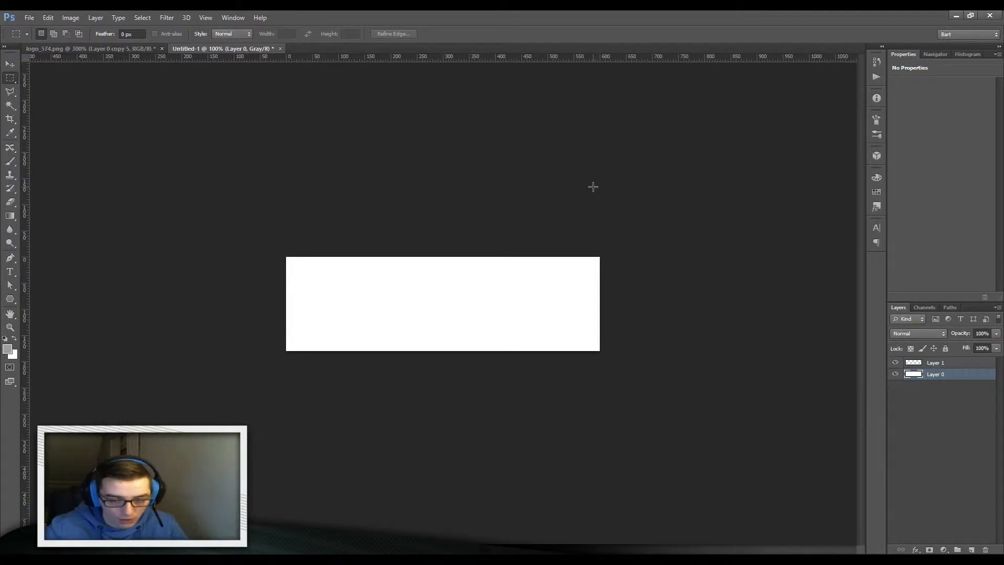
Step: Rename the white bottom layer as White BG
{"action": "double_click", "coordinate": [944, 374]}
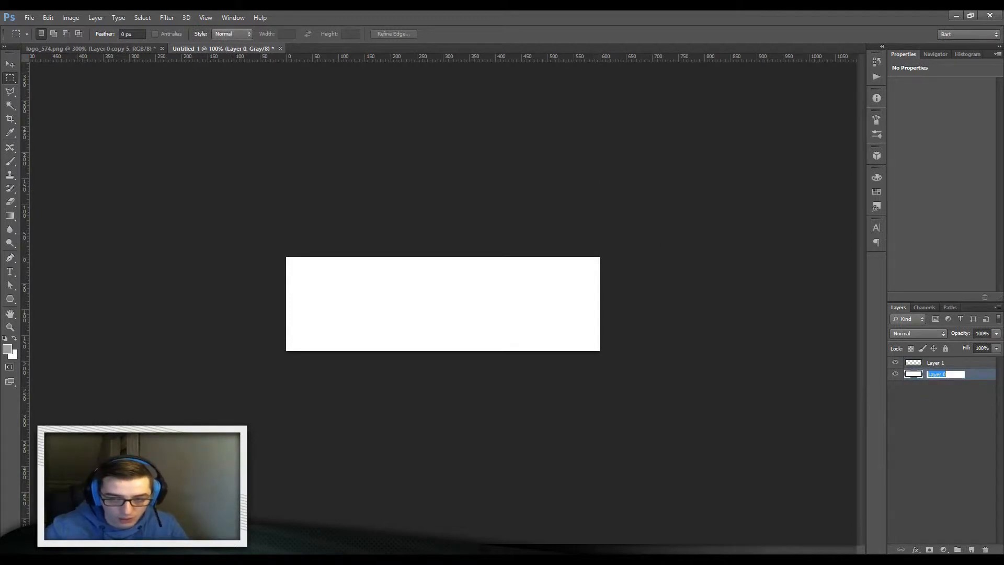
{"action": "type", "text": "White BG"}
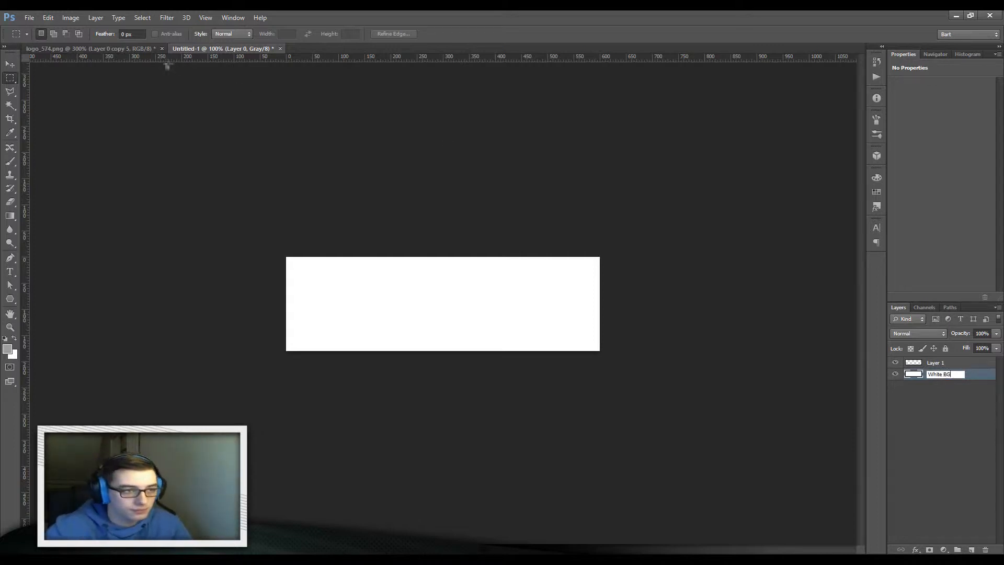
{"action": "key", "text": "Return"}
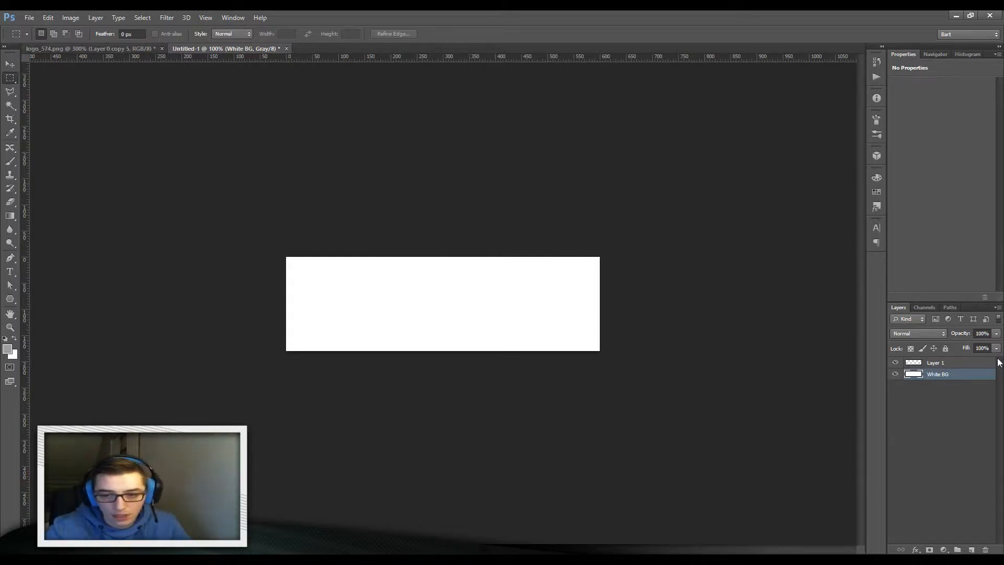
Step: In logo_574.png, show the white Layer 1 behind the logo as a reference for the new document
{"action": "double_click", "coordinate": [935, 363]}
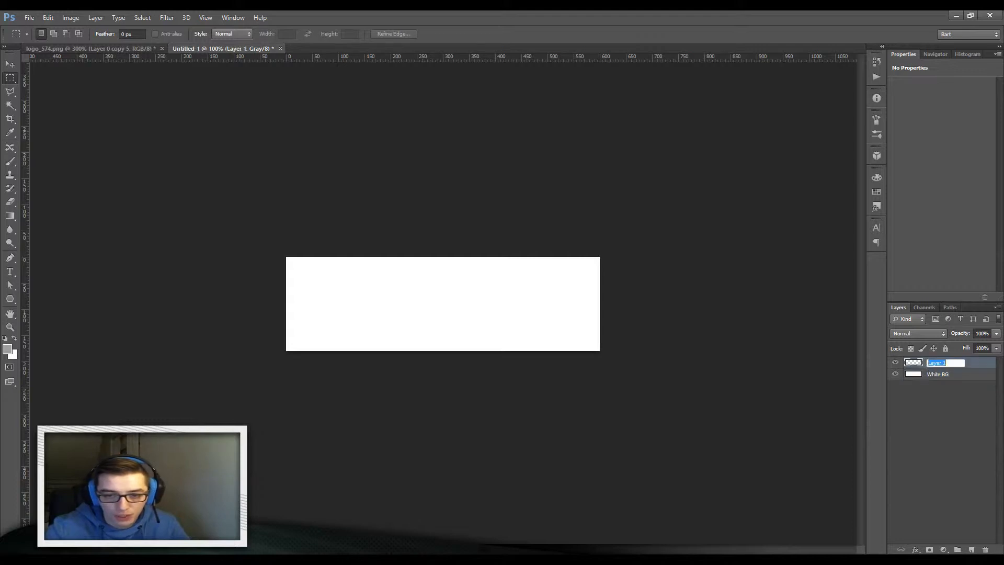
{"action": "left_click", "coordinate": [102, 45]}
{"action": "left_click", "coordinate": [105, 46]}
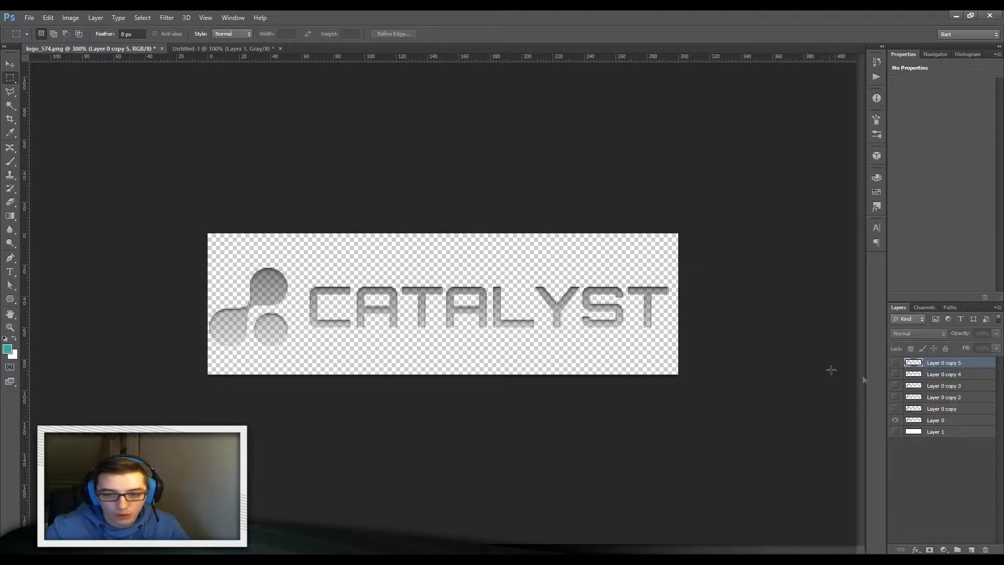
{"action": "left_click", "coordinate": [895, 431]}
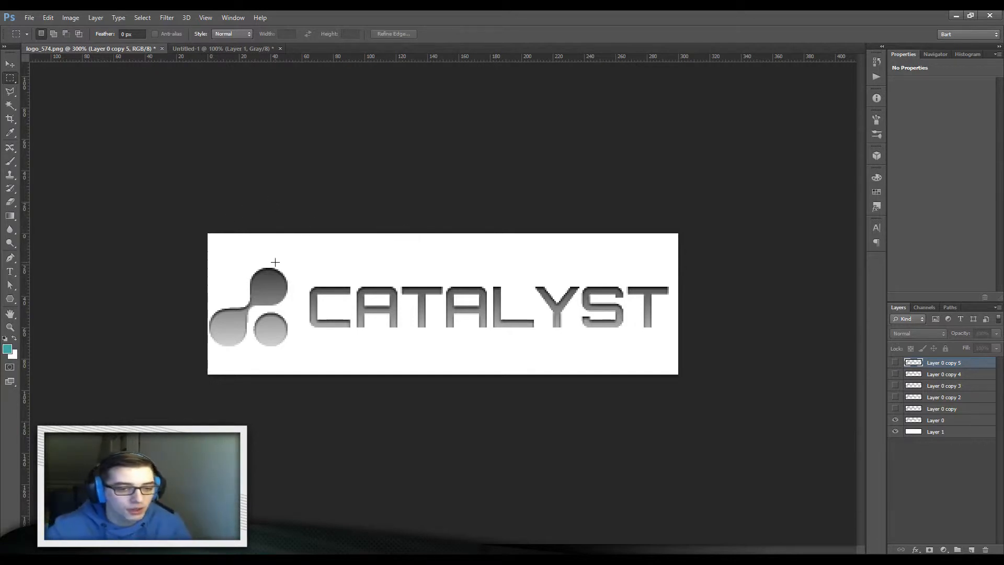
{"action": "left_click", "coordinate": [235, 49]}
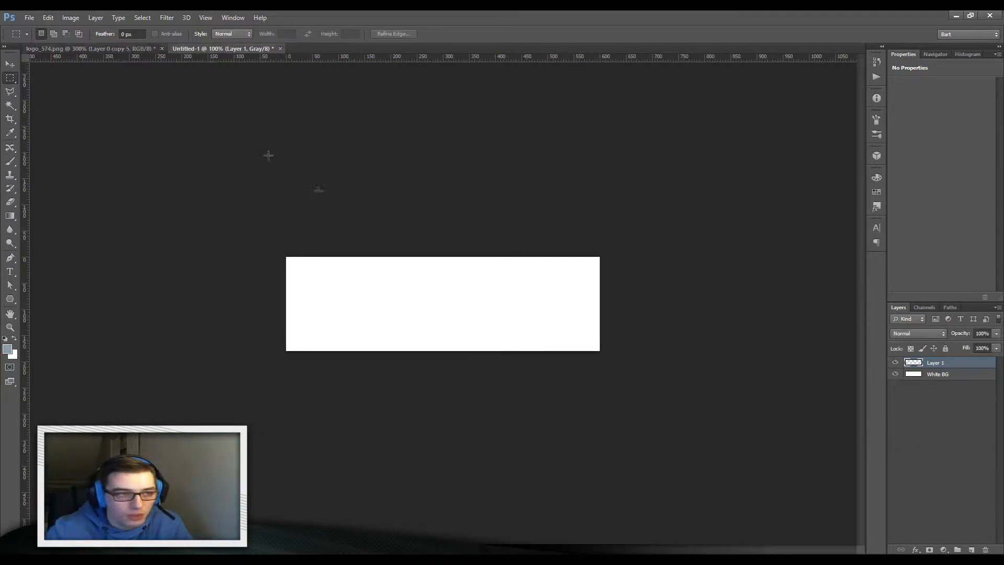
{"action": "left_click", "coordinate": [117, 48]}
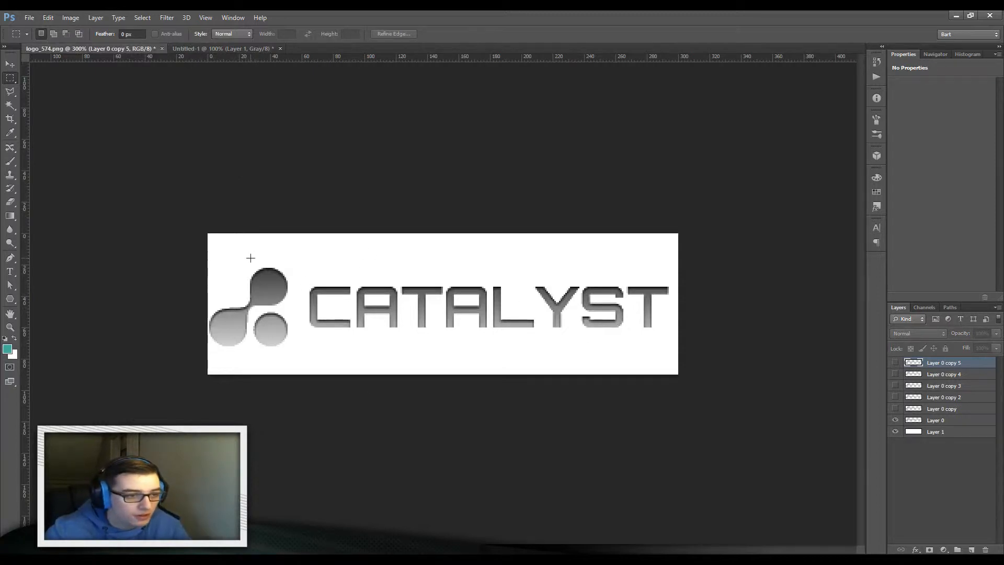
Step: Choose the Ellipse Tool in Shape mode for tracing the round parts of the logo symbol
{"action": "left_click", "coordinate": [12, 256]}
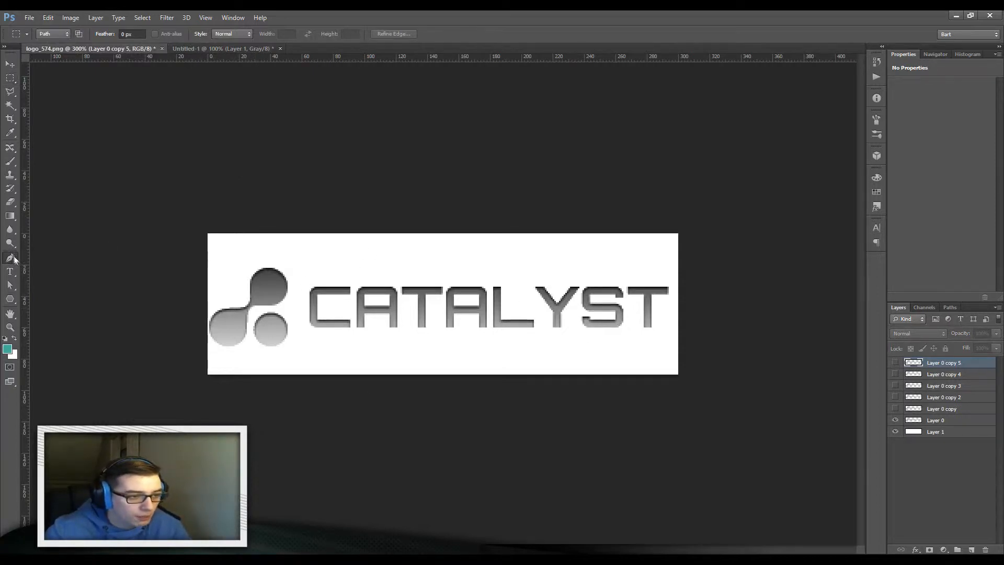
{"action": "left_click", "coordinate": [37, 260]}
{"action": "key", "text": "ctrl+plus"}
{"action": "key", "text": "ctrl+plus"}
{"action": "key", "text": "ctrl+plus"}
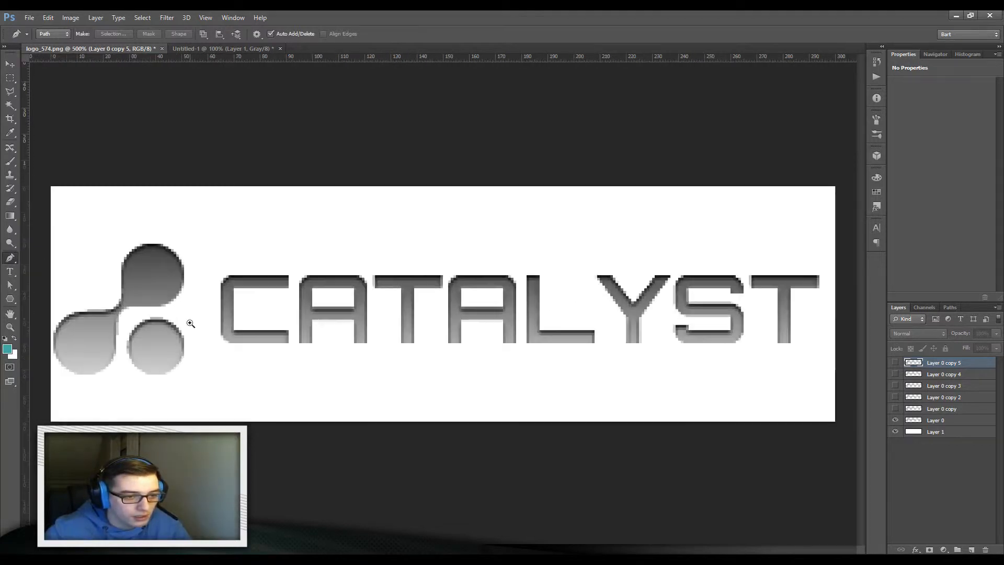
{"action": "left_click_drag", "start_coordinate": [121, 296], "coordinate": [302, 286]}
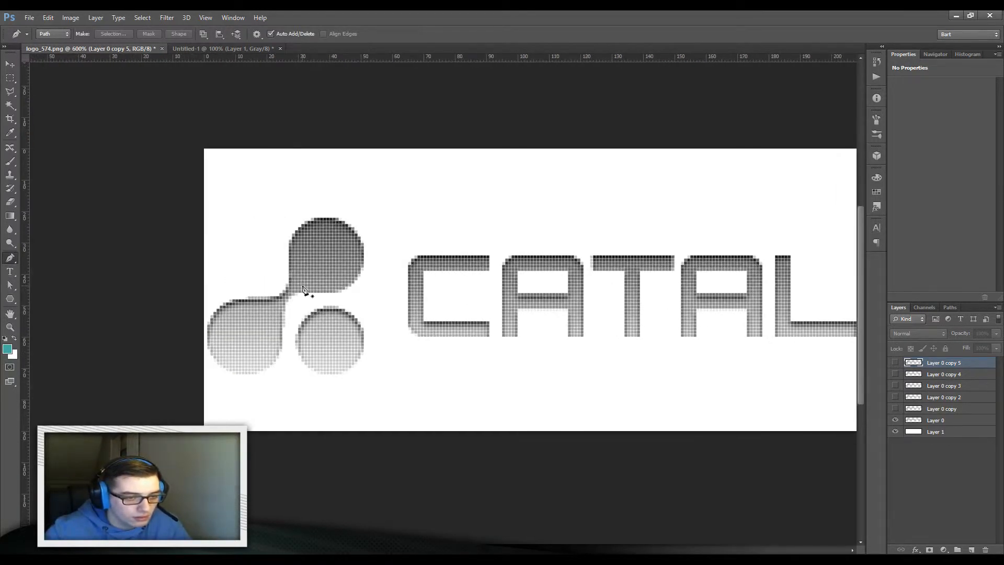
{"action": "left_click", "coordinate": [10, 298]}
{"action": "left_click", "coordinate": [49, 317]}
{"action": "left_click", "coordinate": [53, 33]}
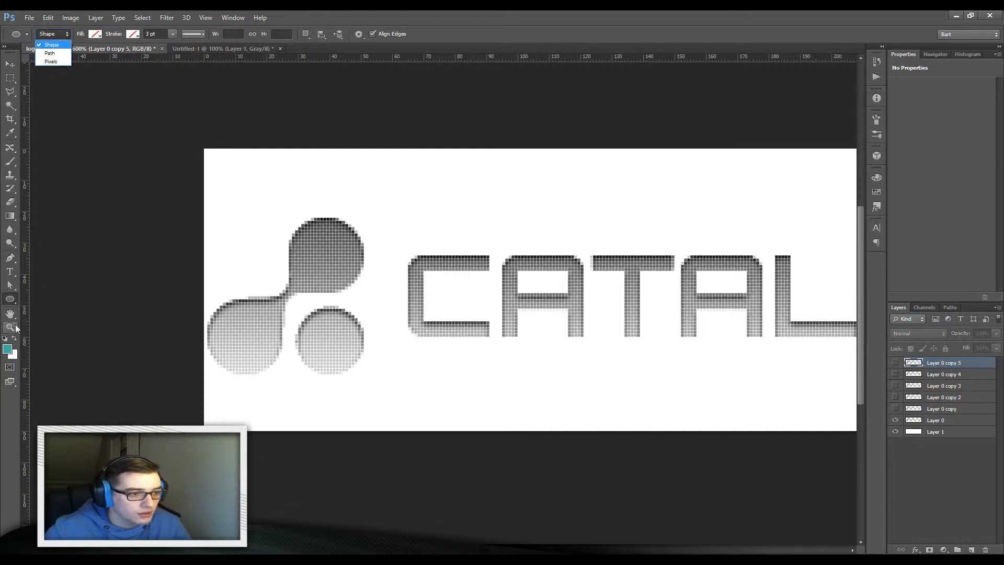
{"action": "left_click", "coordinate": [9, 302]}
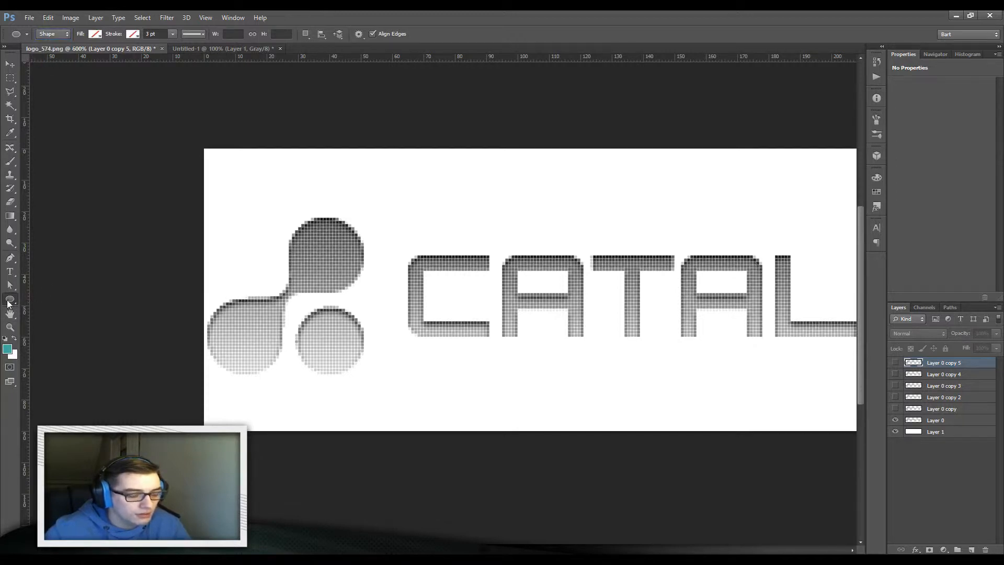
{"action": "left_click", "coordinate": [8, 302]}
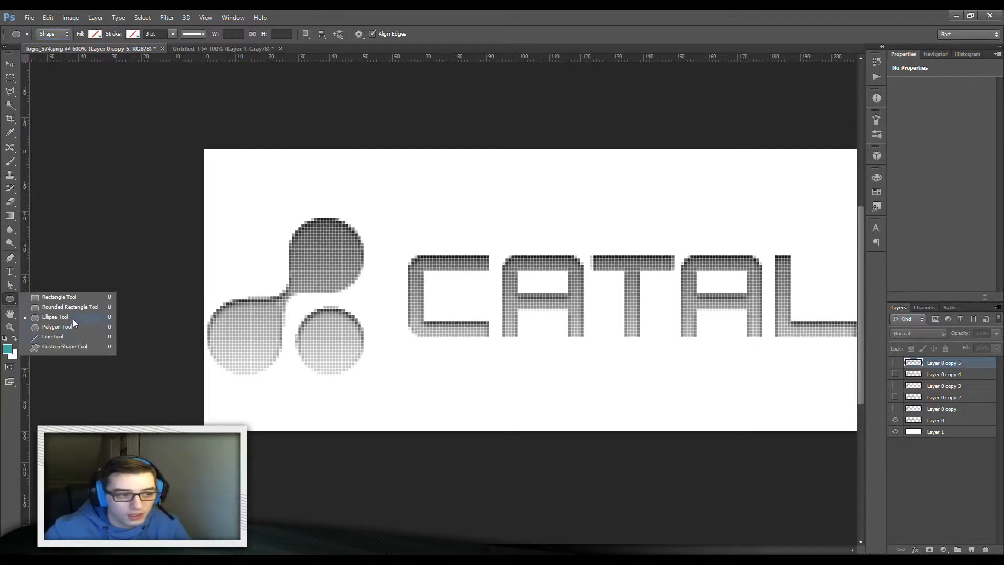
{"action": "left_click", "coordinate": [53, 34]}
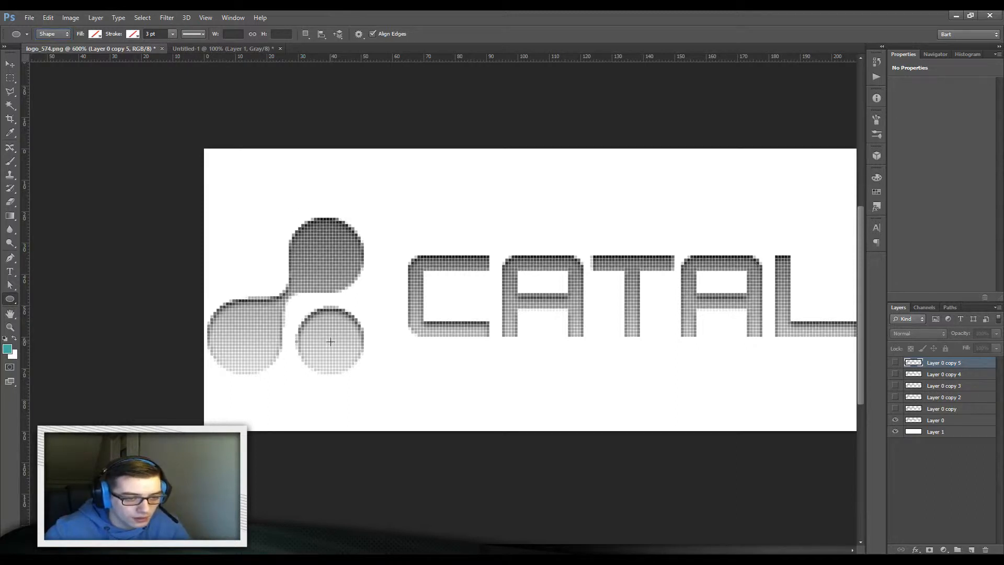
Step: Draw an ellipse shape about 23 × 22 px over the small separate circle at the symbol's lower right
{"action": "mouse_move", "coordinate": [330, 341]}
{"action": "left_mouse_down", "text": "alt"}
{"action": "mouse_move", "coordinate": [314, 336]}
{"action": "mouse_move", "coordinate": [333, 342]}
{"action": "left_mouse_up", "text": "alt"}
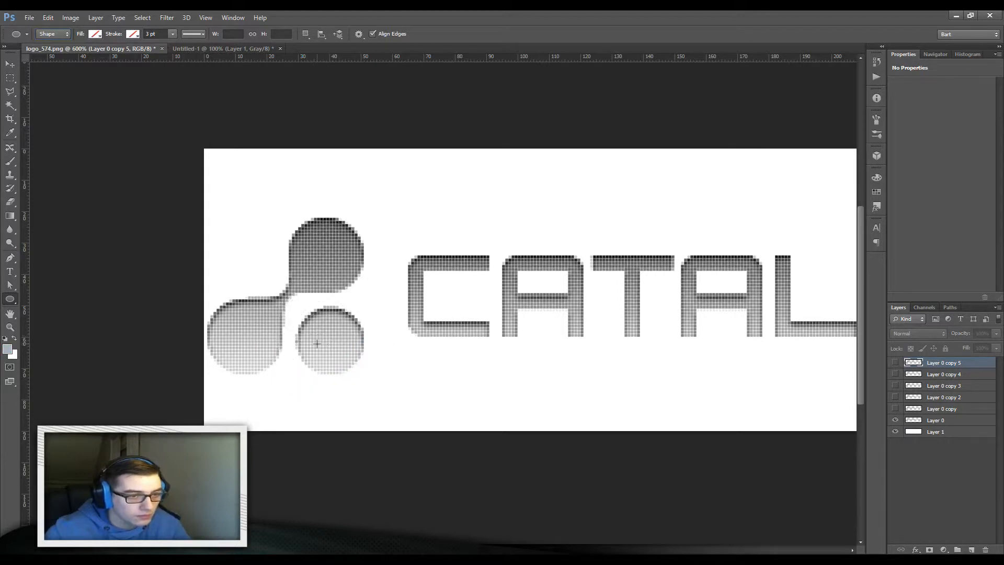
{"action": "key", "text": "alt"}
{"action": "key", "text": "alt"}
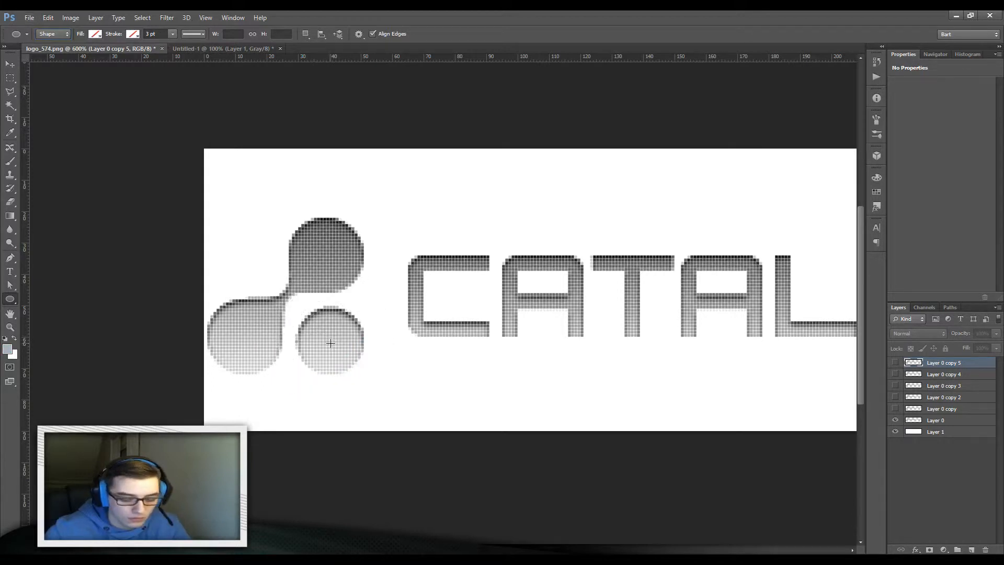
{"action": "left_click", "coordinate": [10, 285]}
{"action": "left_click", "coordinate": [9, 298]}
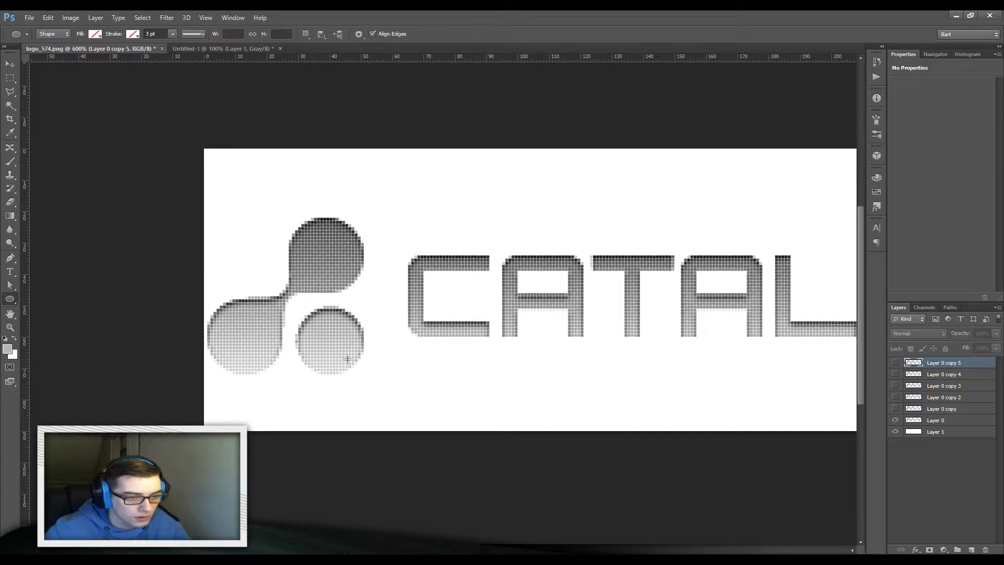
{"action": "left_click_drag", "start_coordinate": [330, 348], "coordinate": [295, 310]}
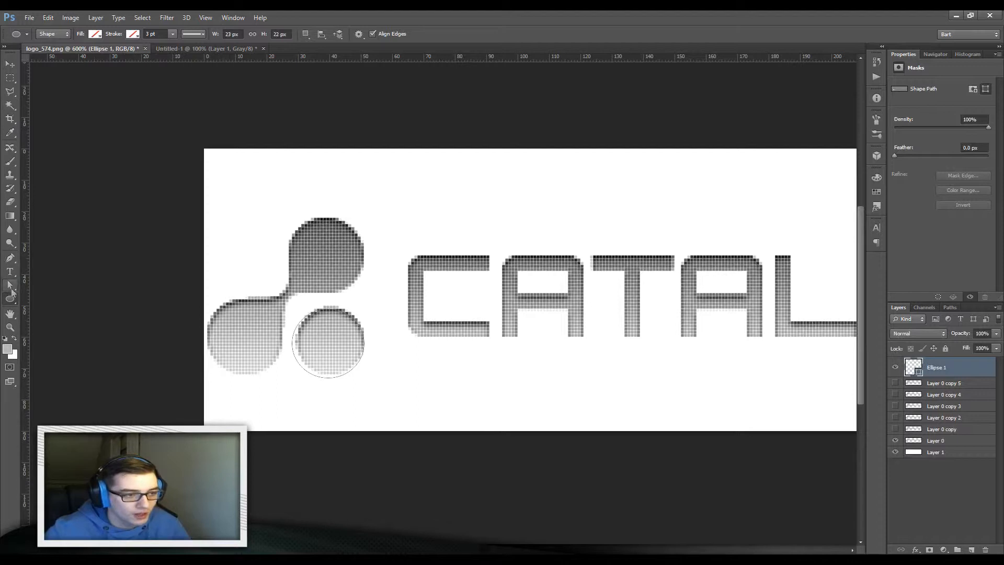
Step: Move the ellipse path slightly to the right so its left edge lines up with the small circle
{"action": "left_click", "coordinate": [11, 285]}
{"action": "right_click", "coordinate": [11, 289]}
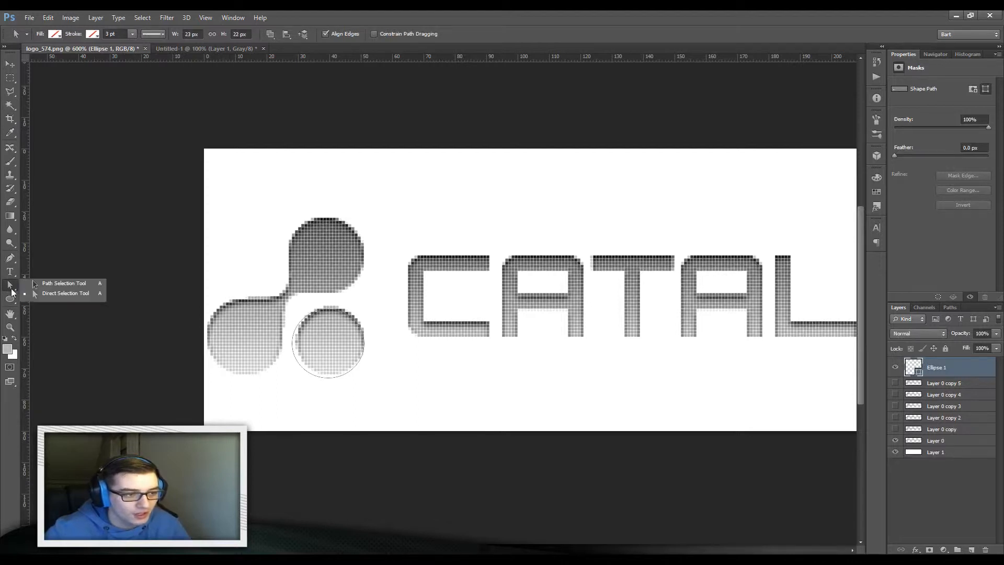
{"action": "left_click", "coordinate": [70, 292]}
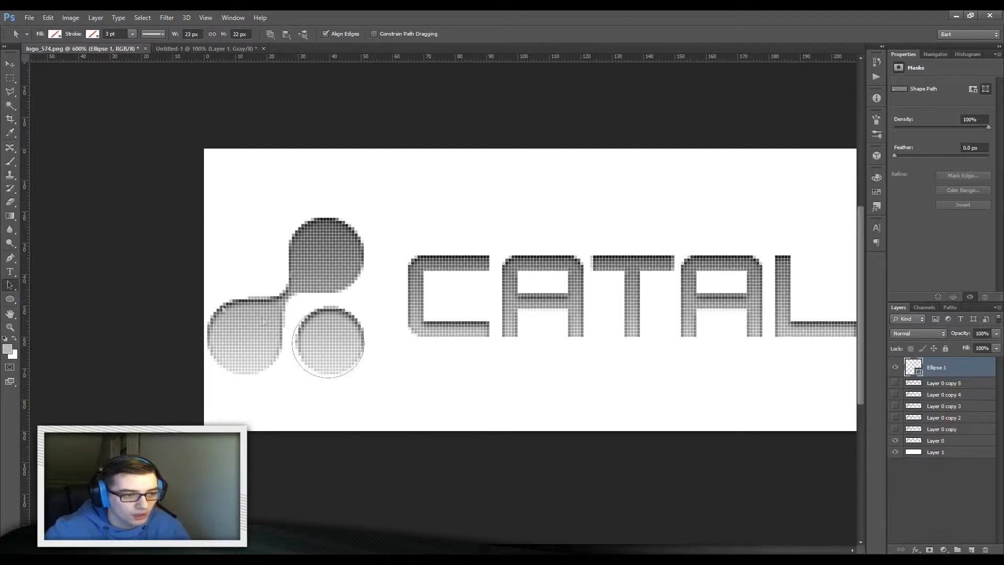
{"action": "right_click", "coordinate": [14, 288]}
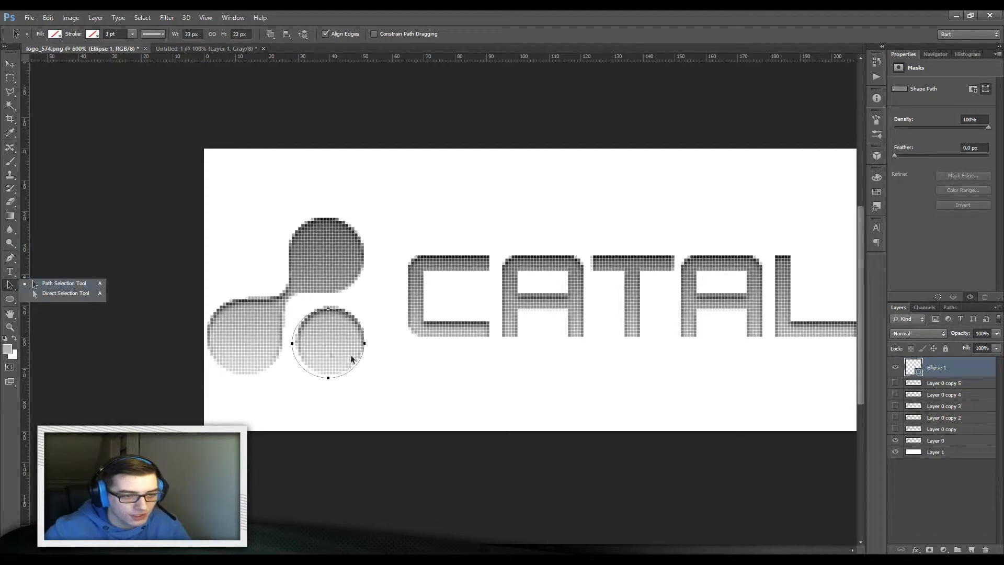
{"action": "left_click_drag", "start_coordinate": [334, 319], "coordinate": [340, 316]}
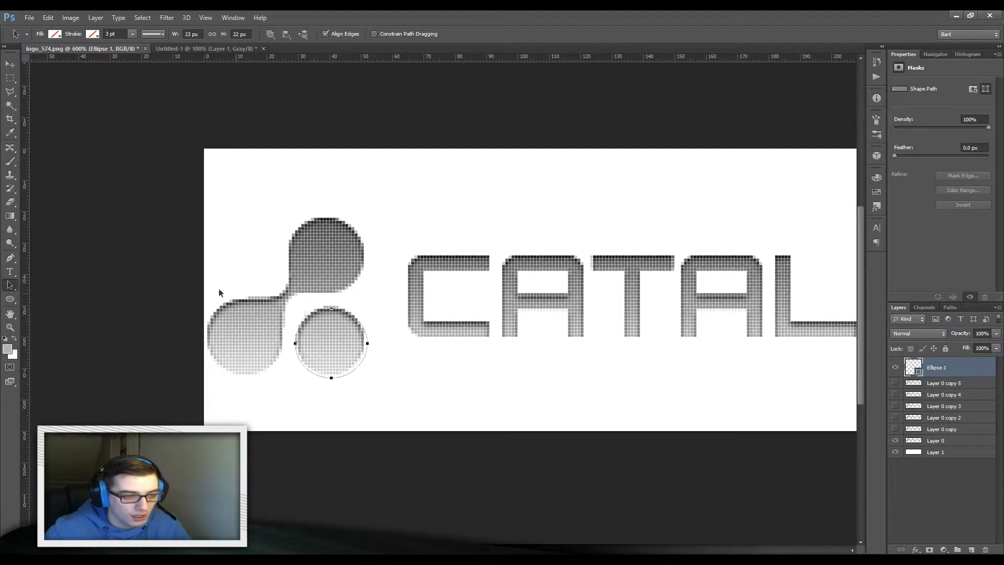
Step: Scale the ellipse path down to 22 × 21 px to fit the small circle
{"action": "right_click", "coordinate": [14, 287]}
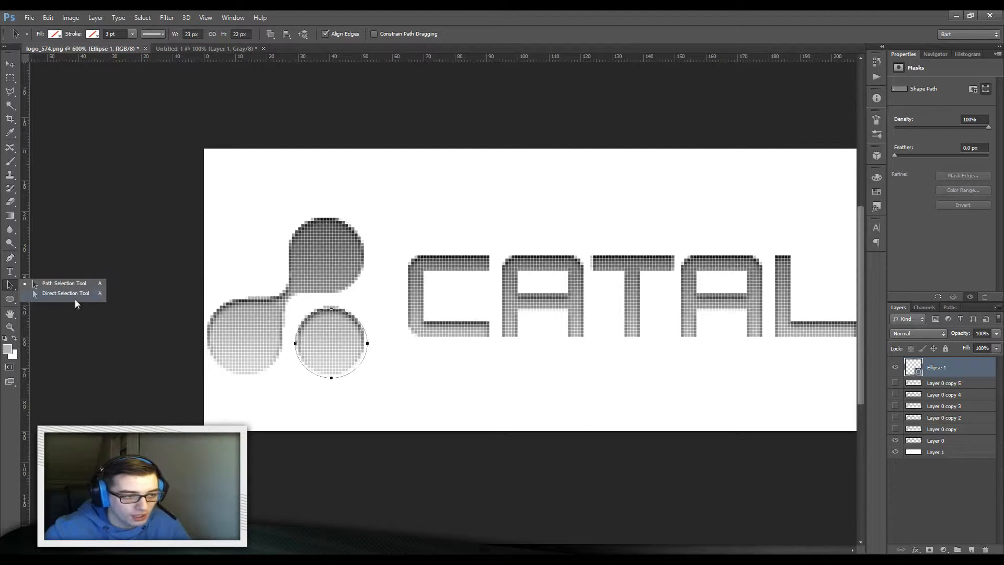
{"action": "left_click", "coordinate": [62, 283]}
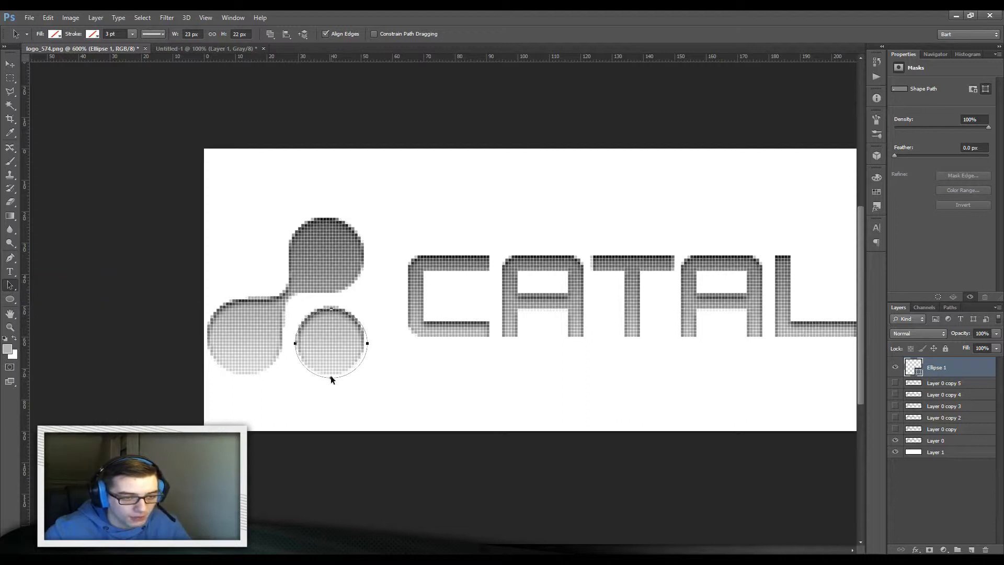
{"action": "key", "text": "ctrl+t"}
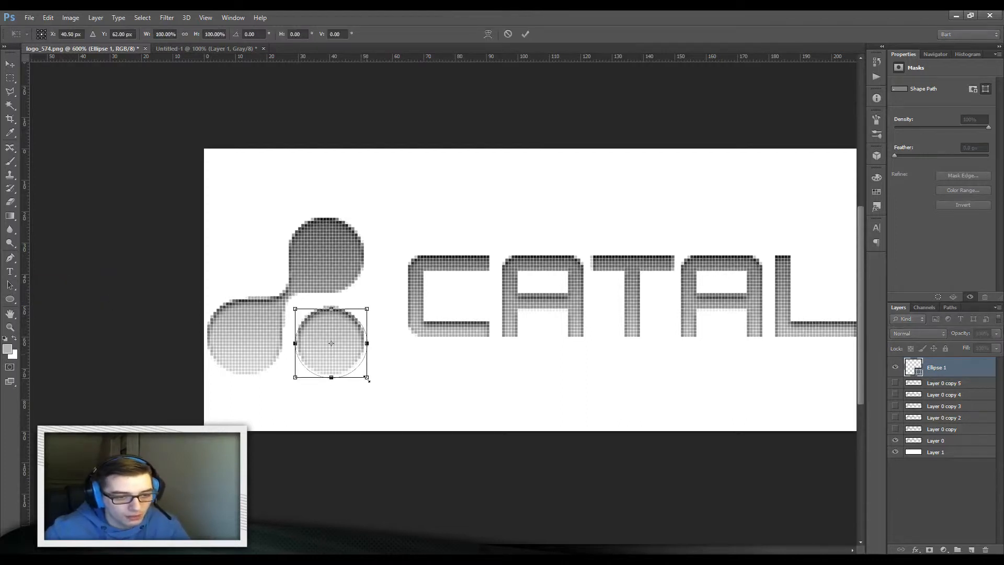
{"action": "left_click", "coordinate": [509, 34]}
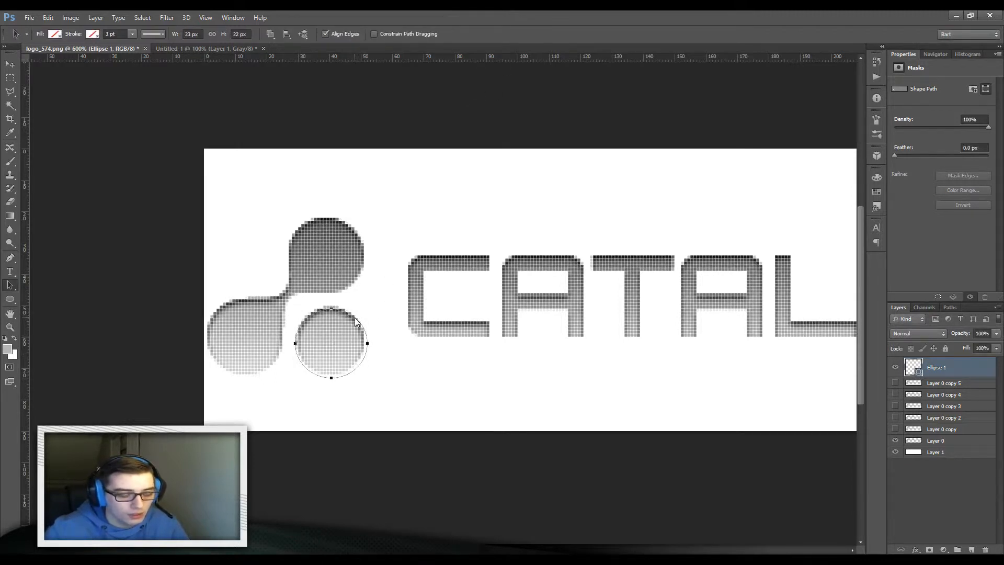
{"action": "key", "text": "ctrl+t"}
{"action": "left_click_drag", "start_coordinate": [367, 377], "coordinate": [364, 374]}
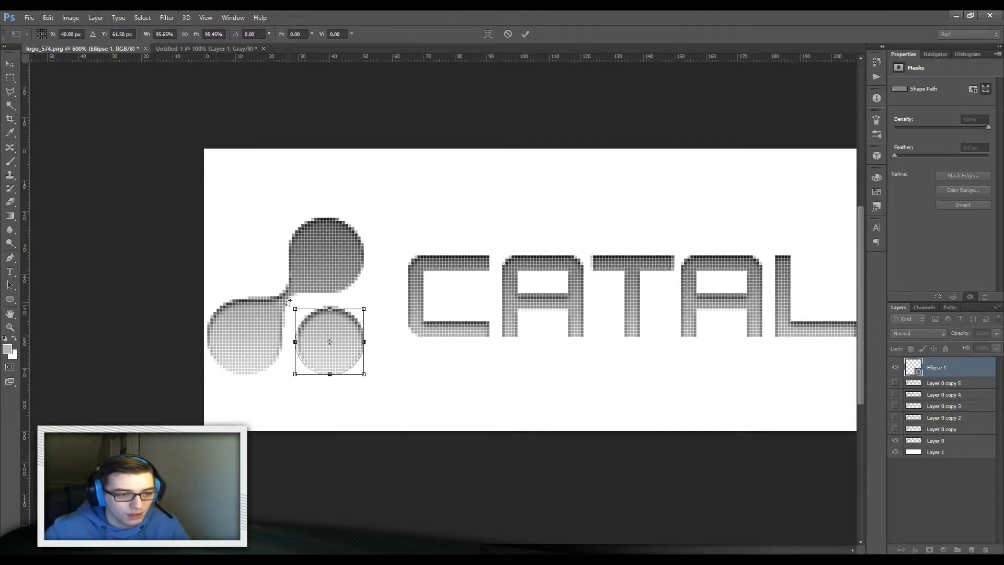
{"action": "left_click", "coordinate": [525, 33]}
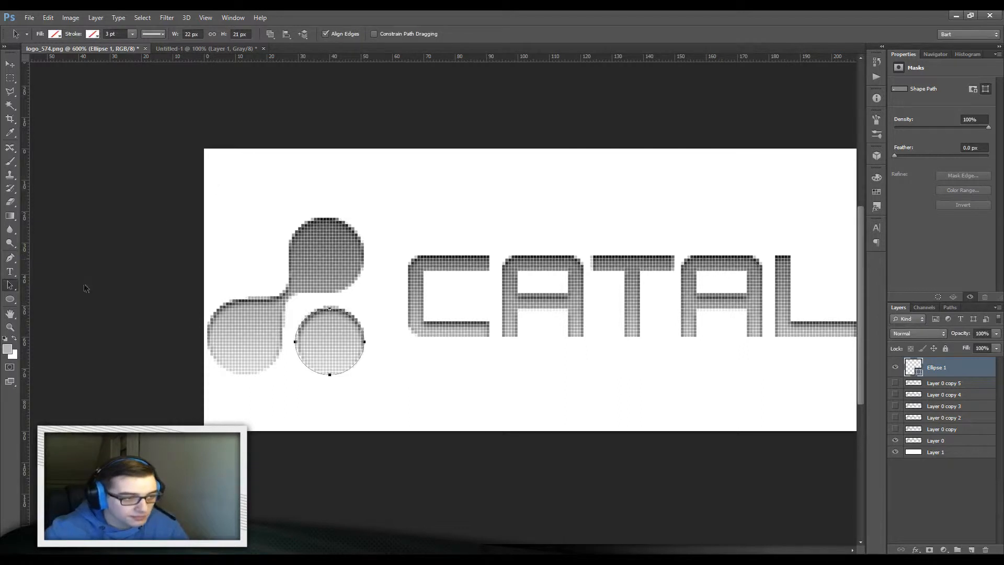
Step: With Combine Shapes, add a circle about 23 px wide over the symbol's lower-left blob on the same shape layer
{"action": "left_click", "coordinate": [9, 299]}
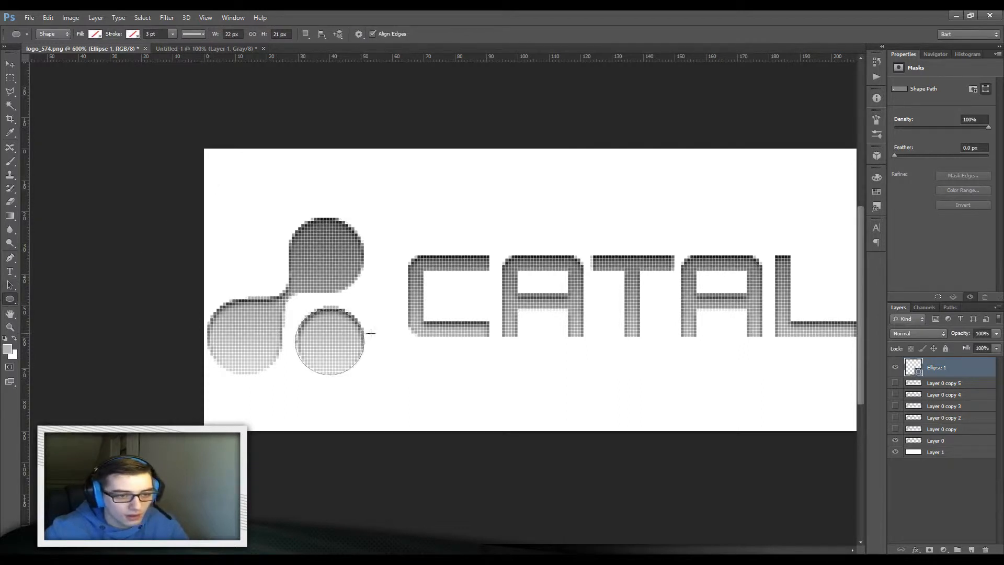
{"action": "left_click", "coordinate": [10, 285]}
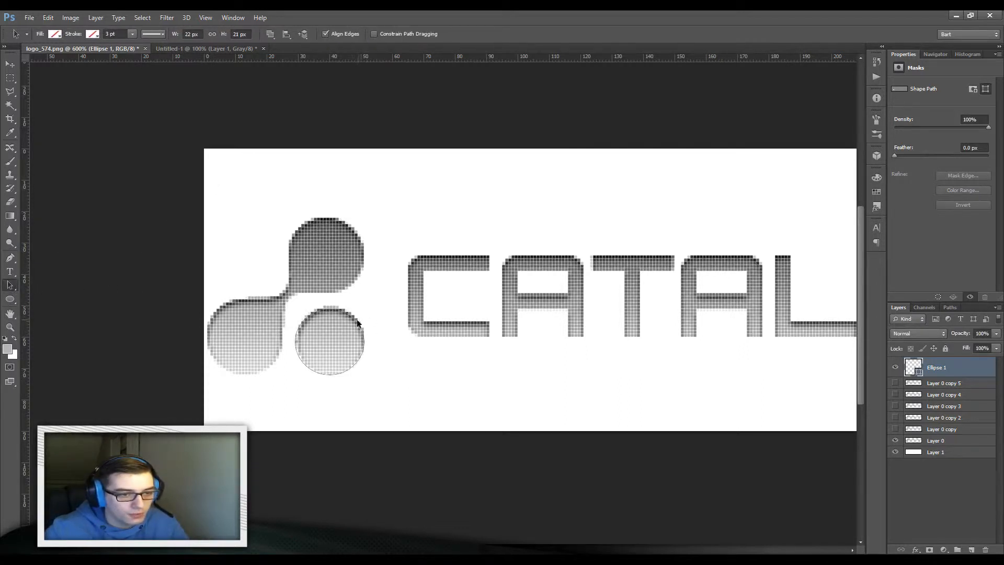
{"action": "left_click", "coordinate": [10, 299]}
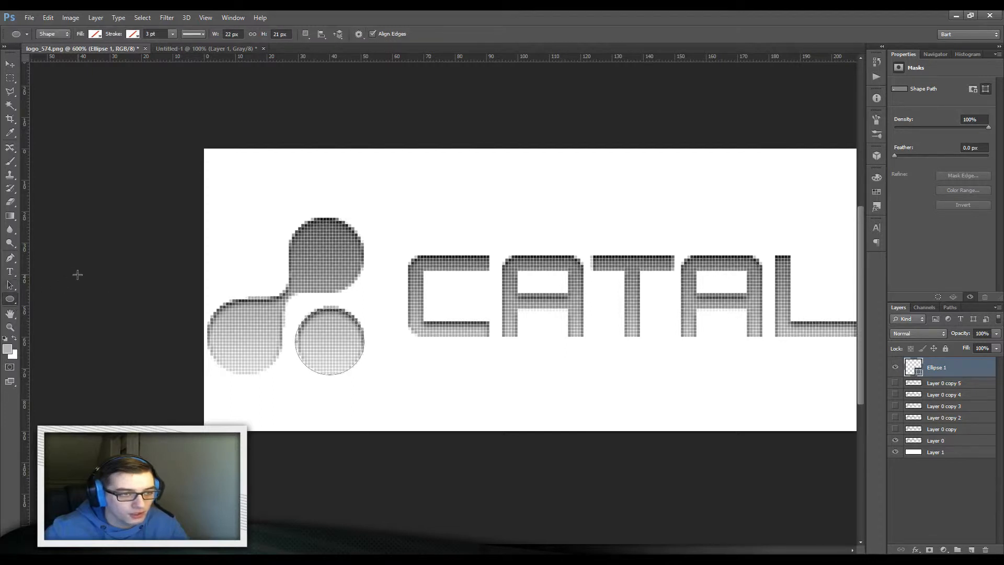
{"action": "left_click", "coordinate": [306, 35]}
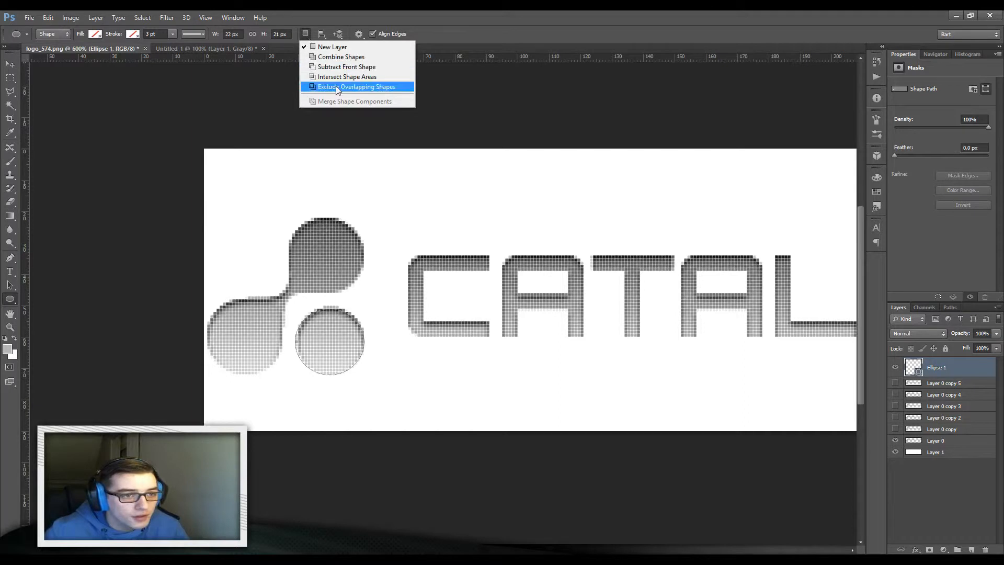
{"action": "left_click", "coordinate": [346, 57]}
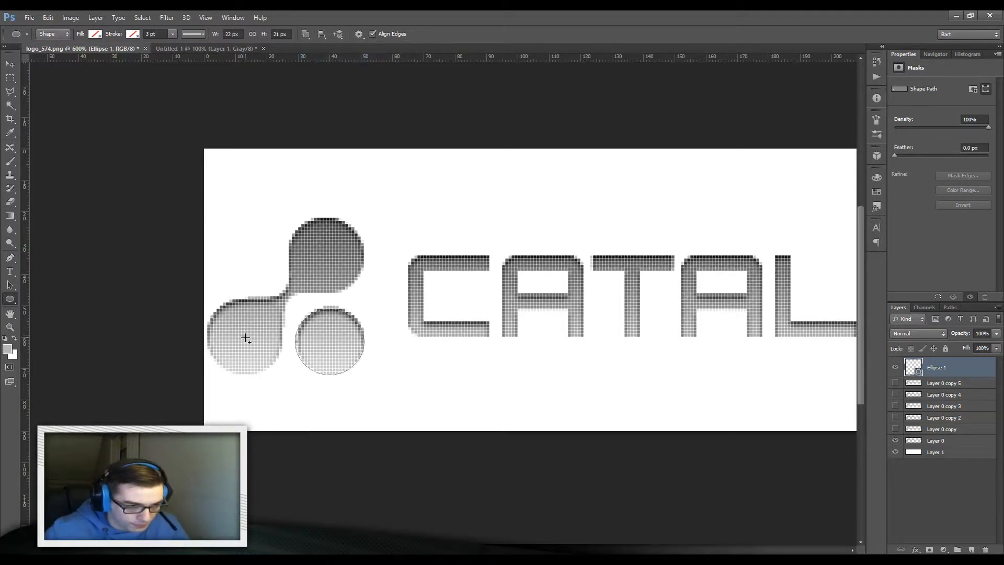
{"action": "left_click_drag", "start_coordinate": [246, 338], "coordinate": [209, 295]}
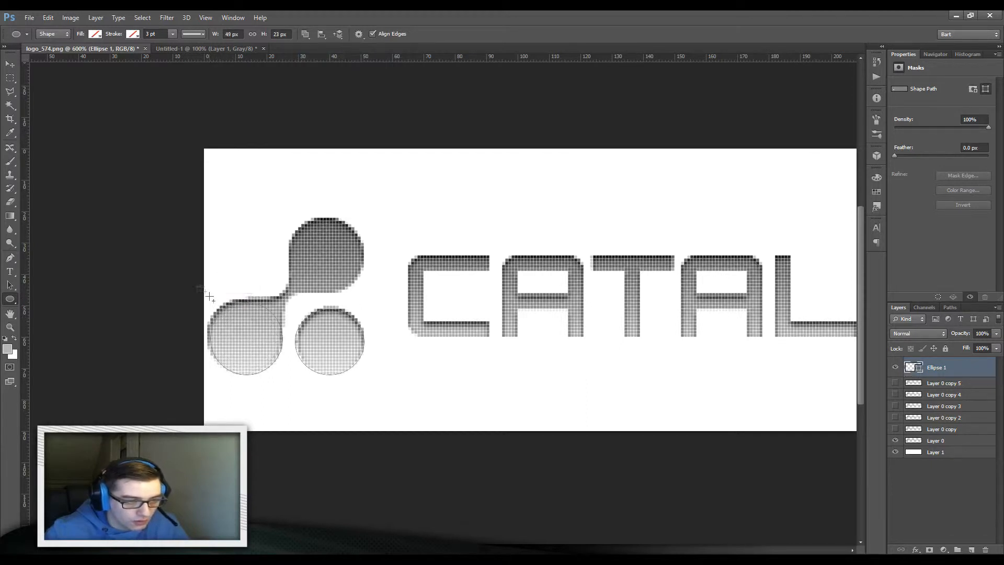
Step: Enlarge only the lower-left circle path to 24 × 24 px so it matches the outline of the blob
{"action": "left_click", "coordinate": [10, 285]}
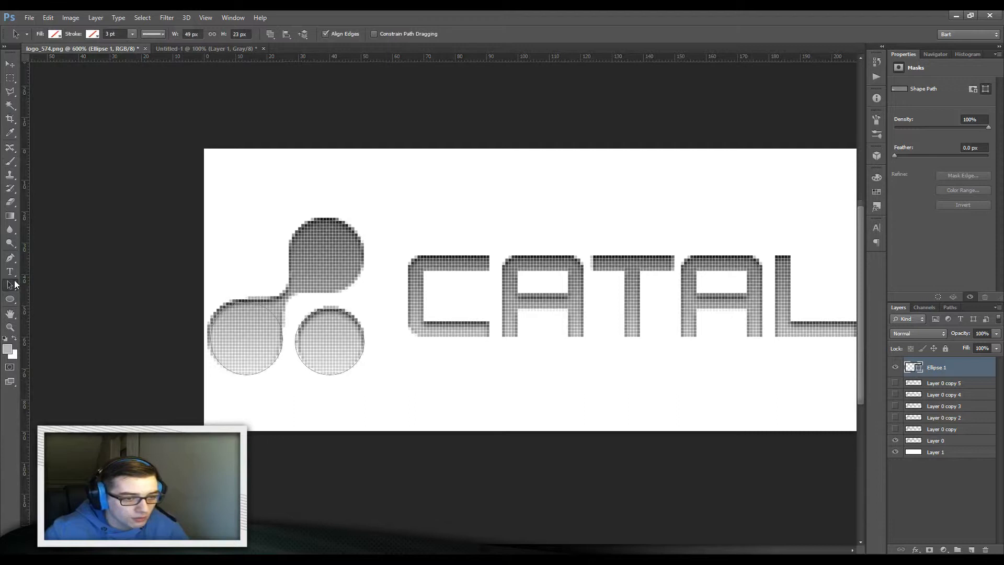
{"action": "key", "text": "ctrl+r"}
{"action": "key", "text": "ctrl+t"}
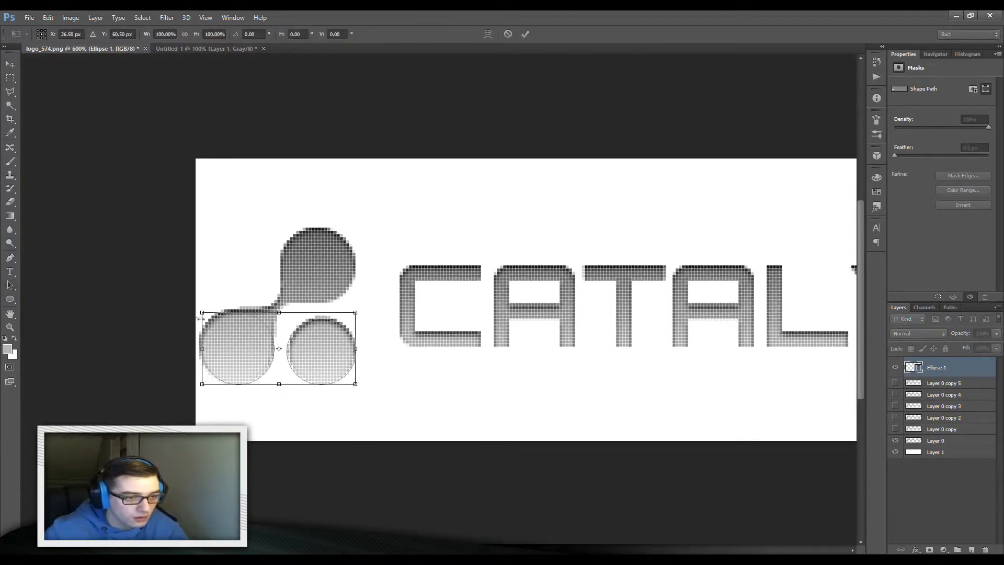
{"action": "left_click", "coordinate": [508, 33]}
{"action": "key", "text": "ctrl+t"}
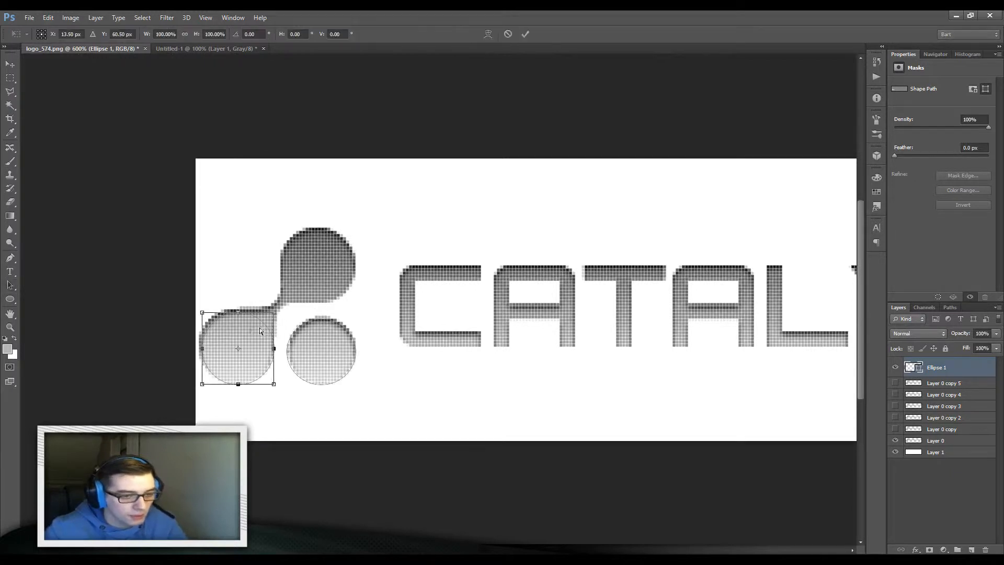
{"action": "left_click_drag", "start_coordinate": [202, 311], "coordinate": [195, 307]}
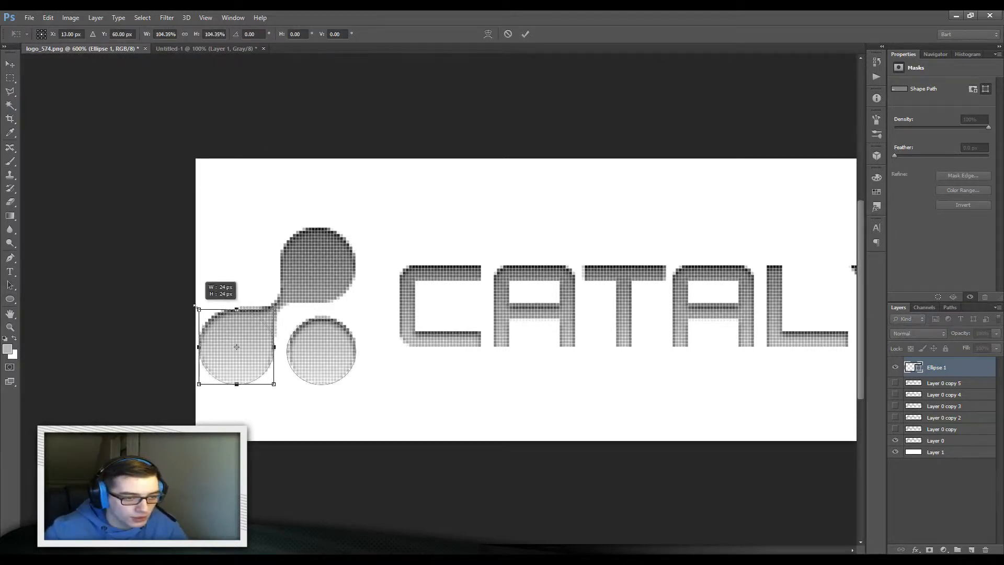
{"action": "left_click", "coordinate": [525, 34]}
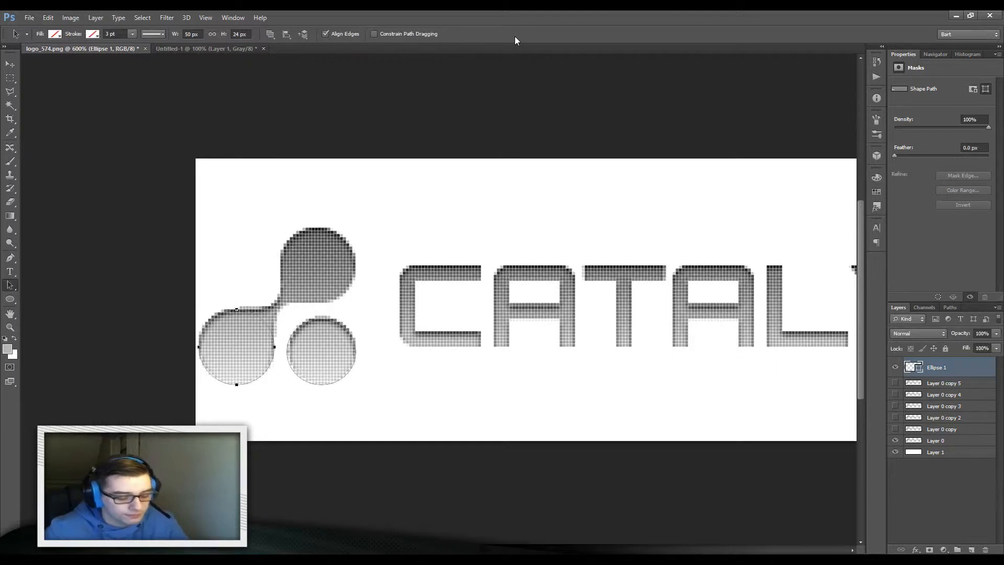
Step: Show the rulers and place a copy of the lower-left circle path over the symbol's upper dark blob
{"action": "key", "text": "ctrl+r"}
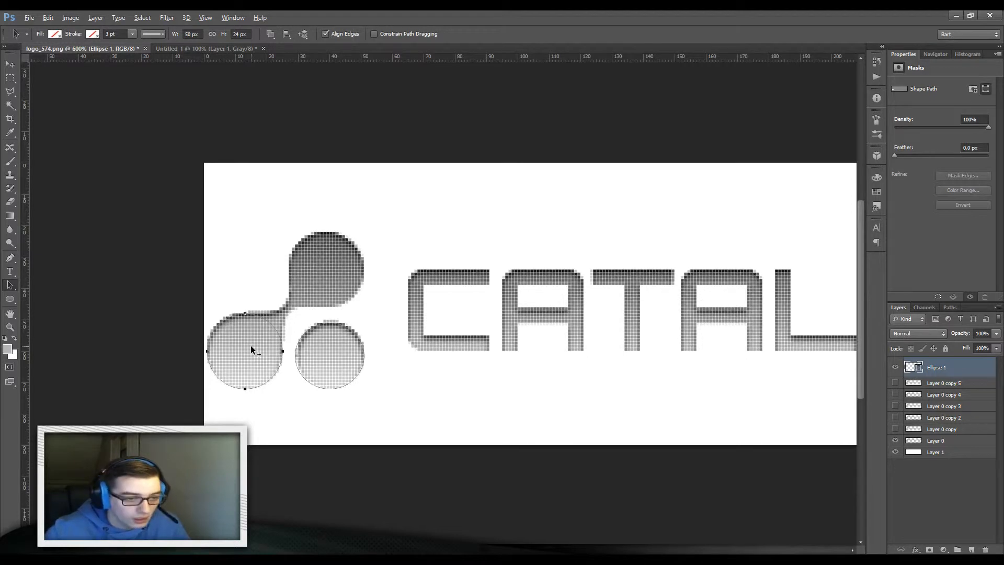
{"action": "left_click_drag", "start_coordinate": [250, 349], "coordinate": [331, 264]}
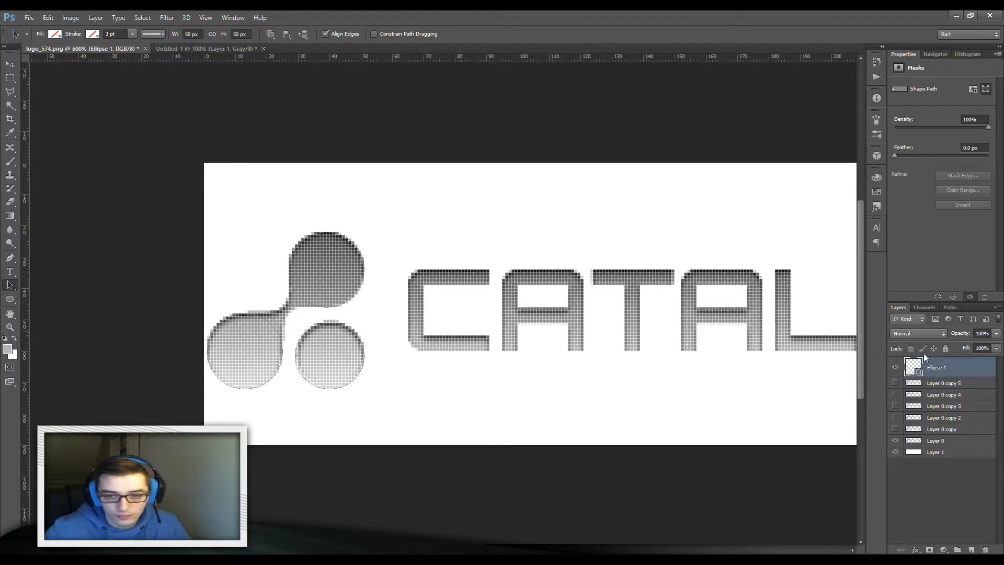
Step: Try to recolour the Ellipse 1 shape layer teal and a darker teal through its layer colour
{"action": "double_click", "coordinate": [914, 368]}
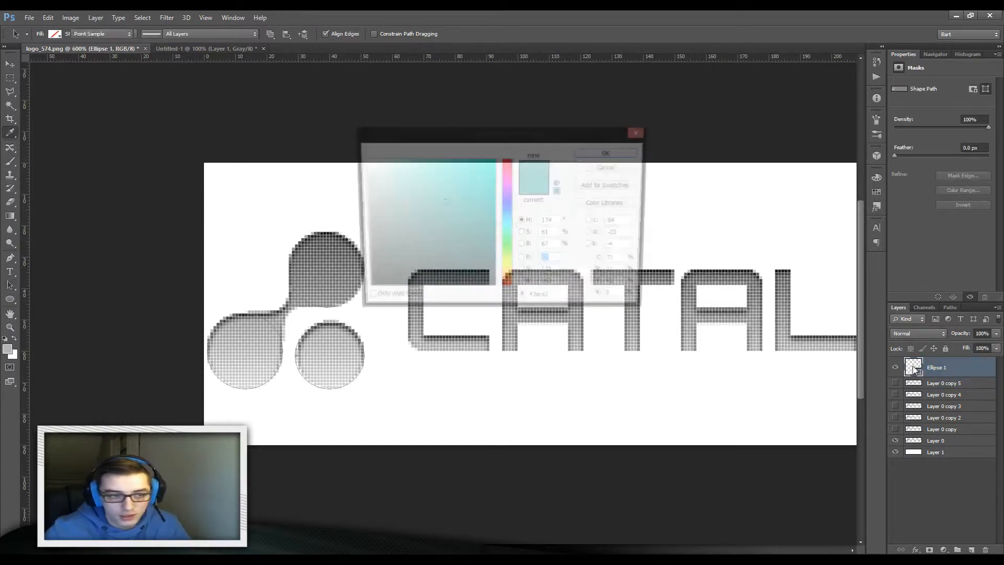
{"action": "left_click", "coordinate": [471, 200]}
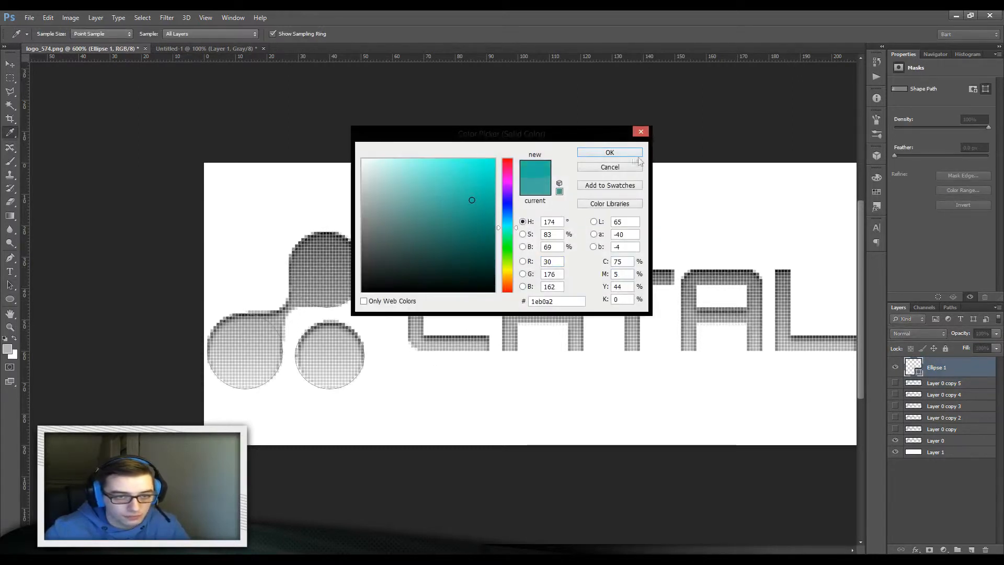
{"action": "left_click", "coordinate": [619, 151]}
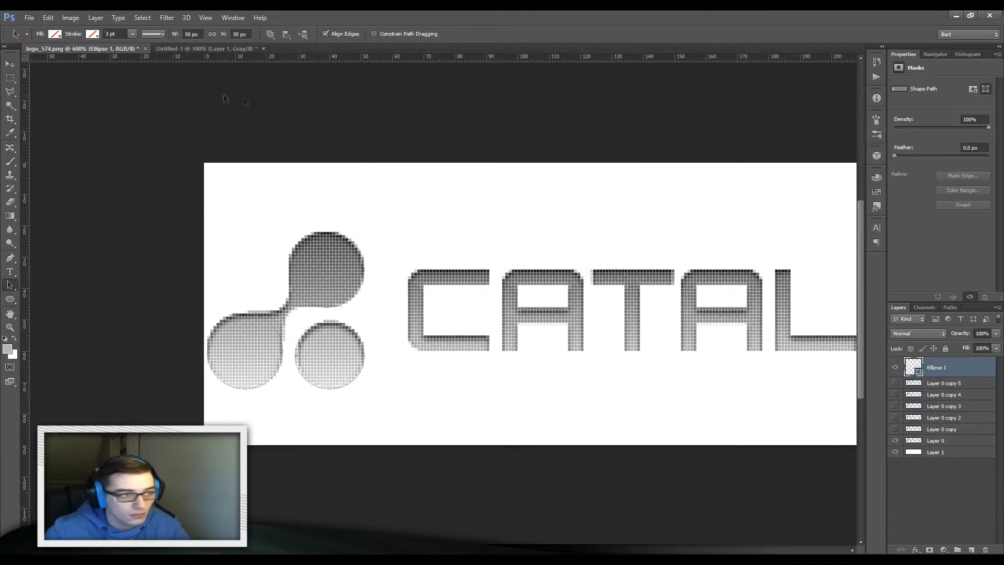
{"action": "double_click", "coordinate": [907, 364]}
{"action": "left_click_drag", "start_coordinate": [480, 219], "coordinate": [455, 264]}
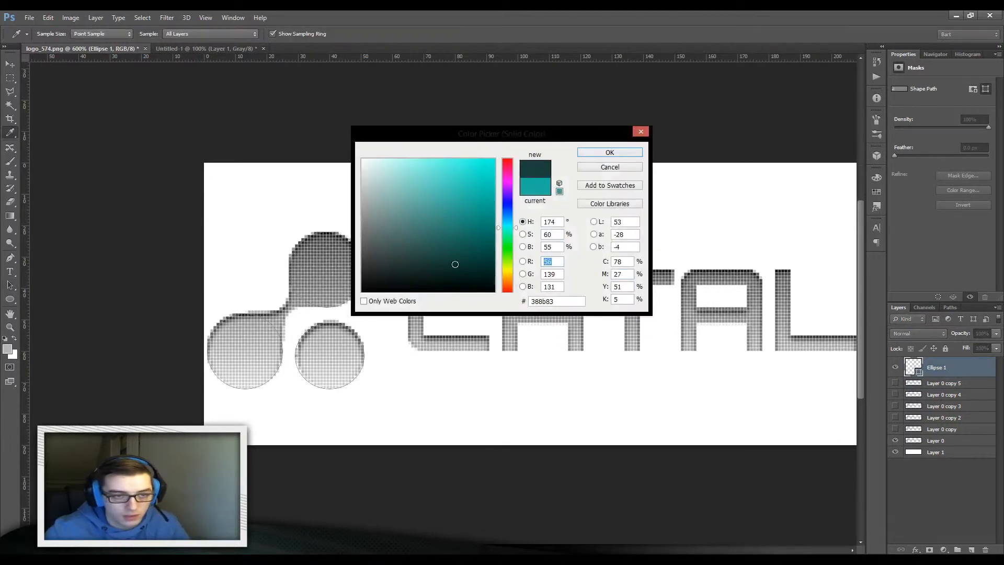
{"action": "left_click", "coordinate": [620, 151]}
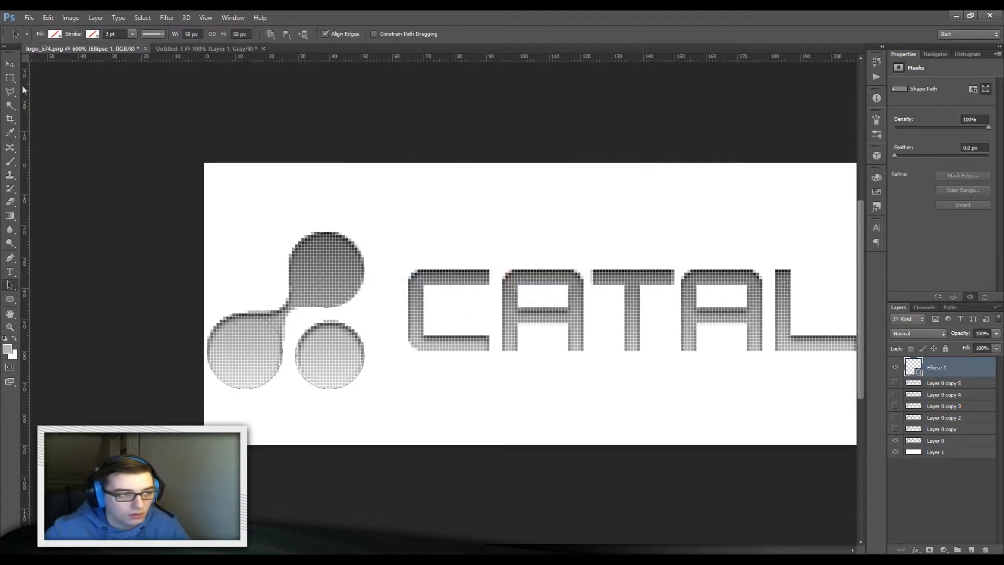
Step: Give the three circle paths a solid light gray fill from the recently used colors
{"action": "left_click", "coordinate": [55, 34]}
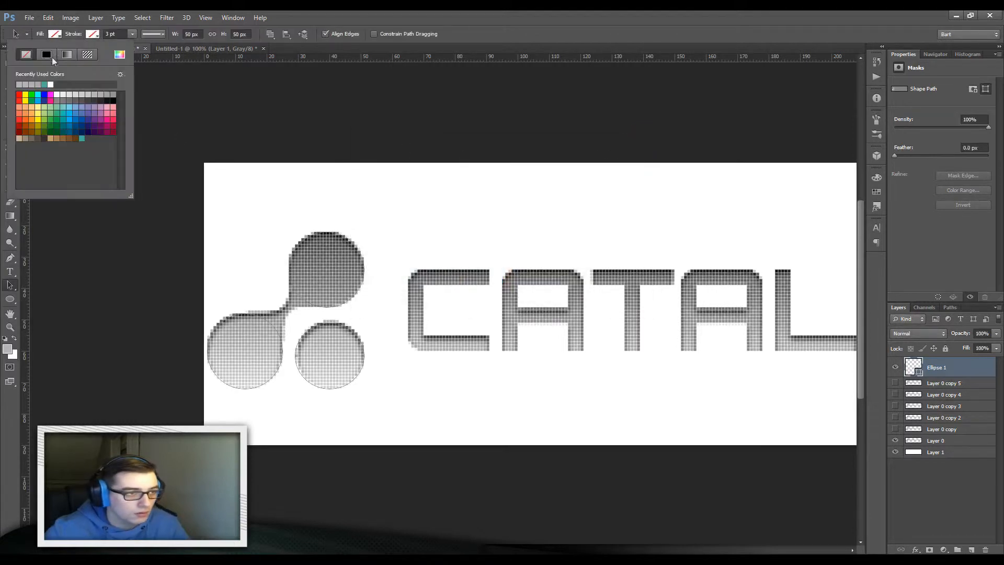
{"action": "left_click", "coordinate": [40, 85]}
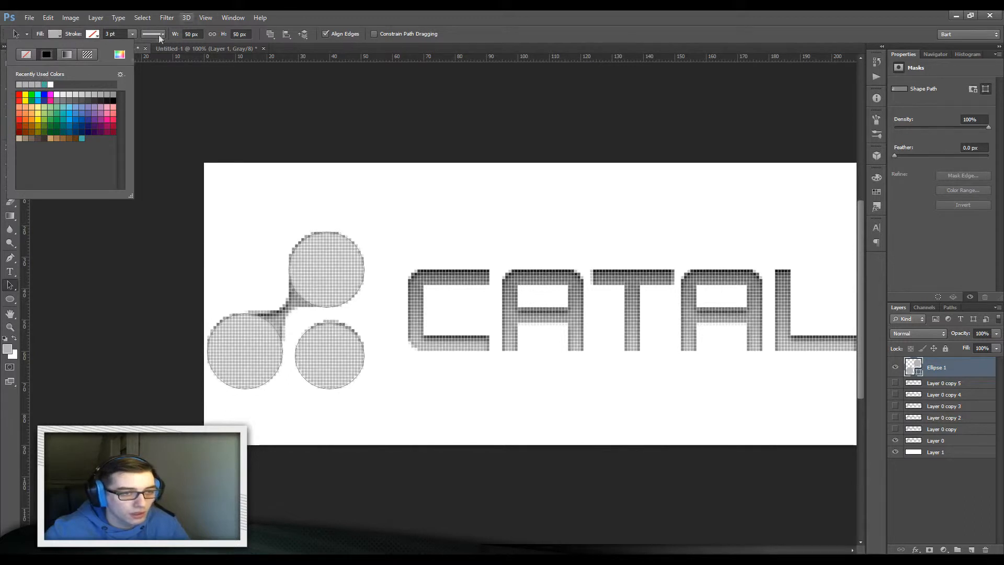
{"action": "left_click", "coordinate": [15, 34]}
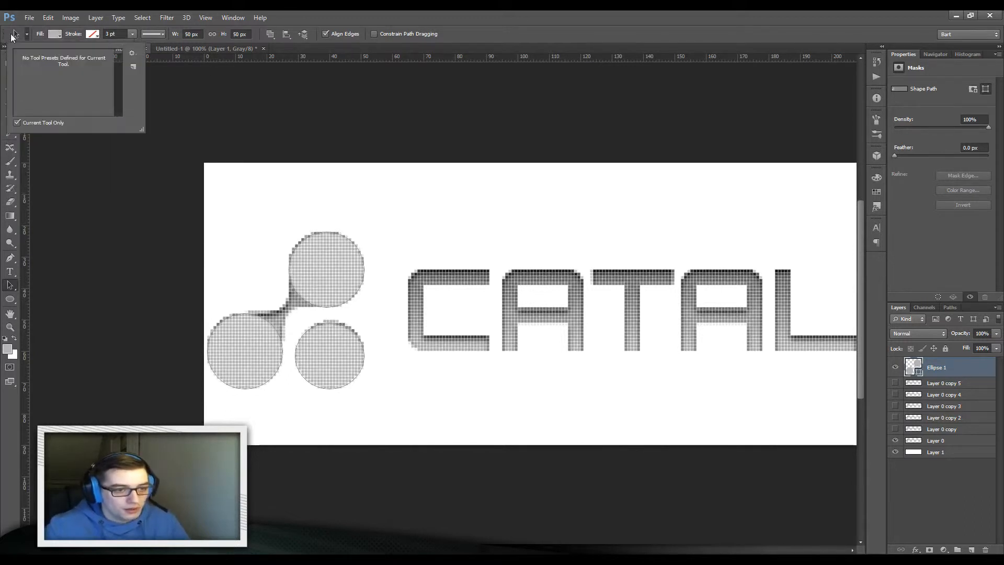
{"action": "left_click", "coordinate": [17, 36]}
Step: Set the Pen tool to Shape mode with Combine Shapes so the connector is added to the circles' shape layer
{"action": "left_click", "coordinate": [234, 219], "text": "ctrl"}
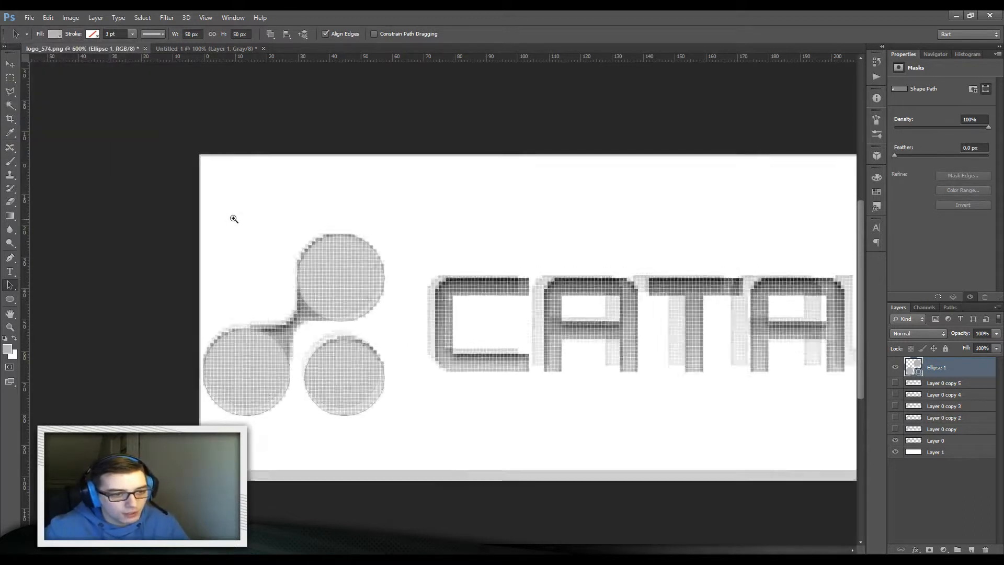
{"action": "left_click", "coordinate": [233, 220], "text": "ctrl"}
{"action": "left_click_drag", "start_coordinate": [300, 305], "coordinate": [303, 251]}
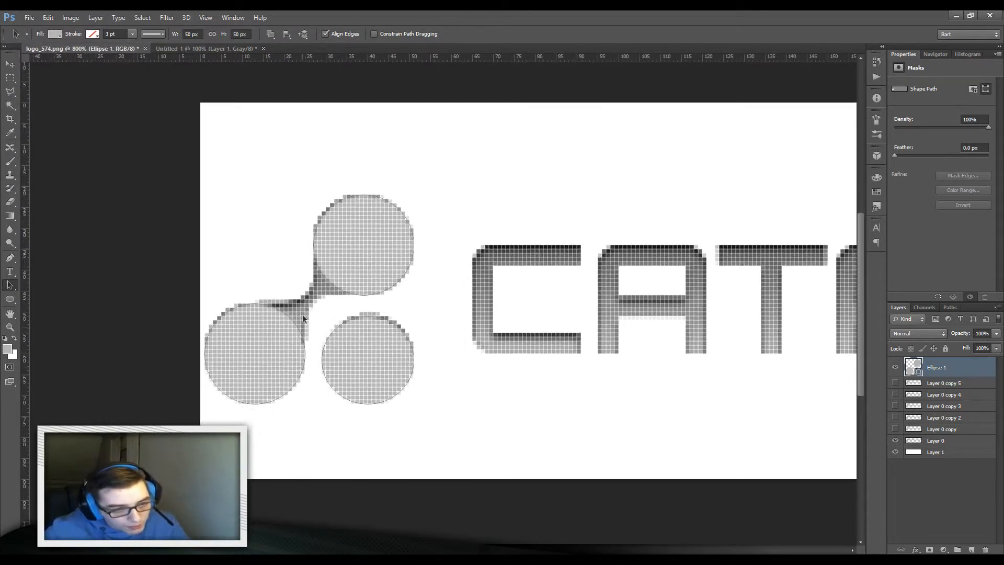
{"action": "left_click", "coordinate": [10, 257]}
{"action": "left_click", "coordinate": [51, 35]}
{"action": "left_click", "coordinate": [51, 45]}
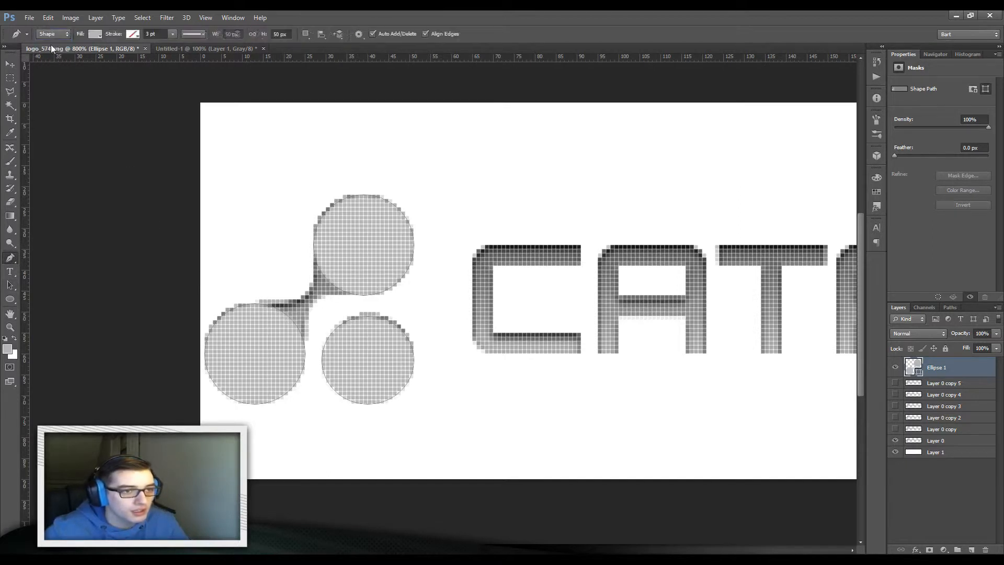
{"action": "left_click", "coordinate": [305, 35]}
{"action": "left_click", "coordinate": [320, 52]}
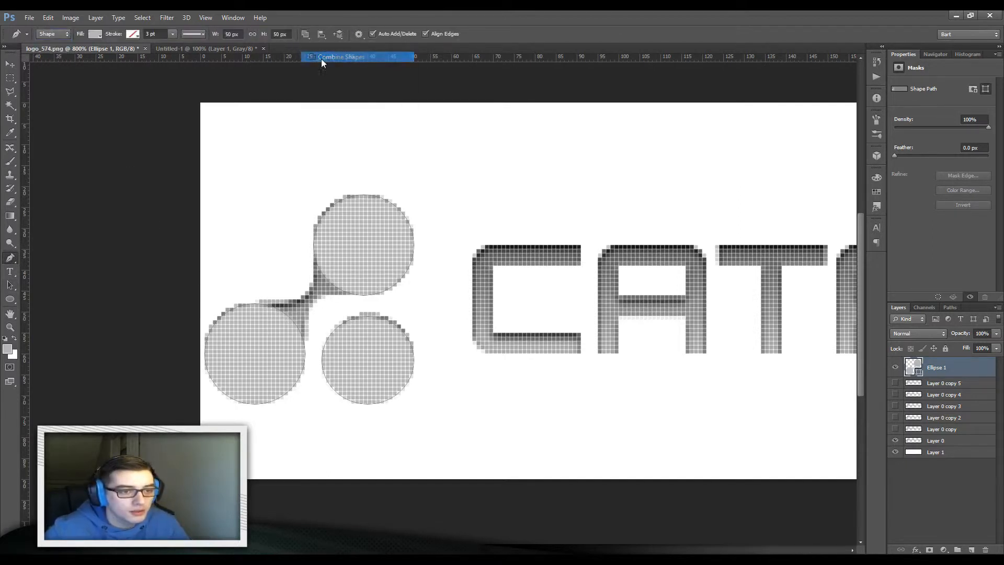
Step: Draw a curved segment from the top of the lower-left circle to the left edge of the upper circle, following the connector's outline
{"action": "left_click", "coordinate": [234, 246], "text": "ctrl"}
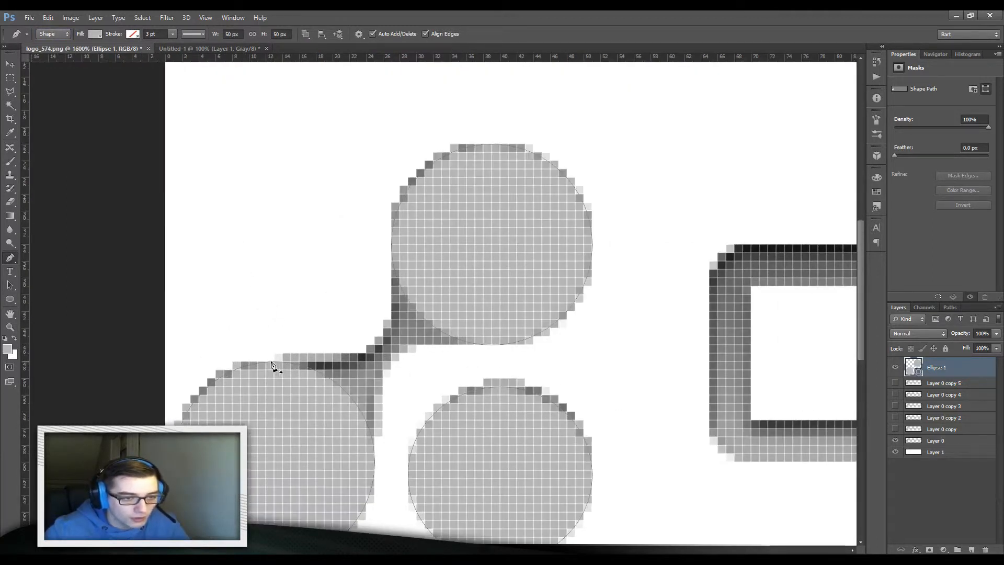
{"action": "left_click", "coordinate": [274, 361]}
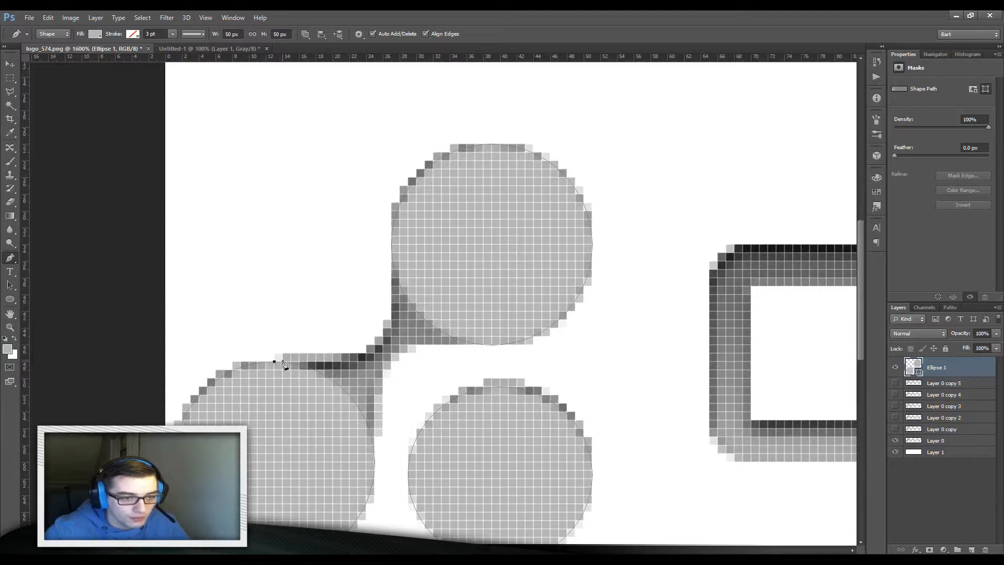
{"action": "key", "text": "alt"}
{"action": "key", "text": "ctrl+z"}
{"action": "left_click_drag", "start_coordinate": [275, 362], "coordinate": [351, 363]}
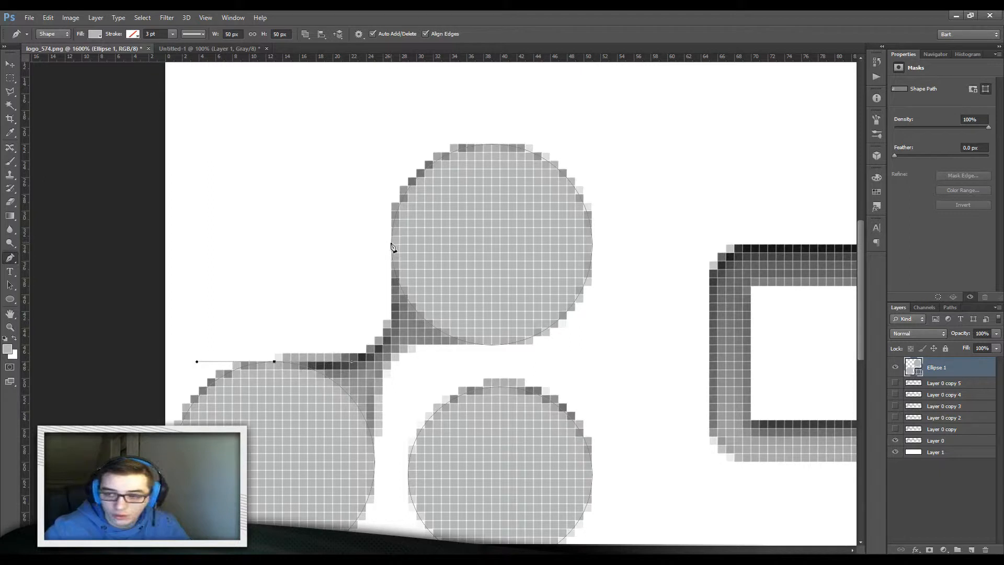
{"action": "left_click_drag", "start_coordinate": [392, 244], "coordinate": [391, 127]}
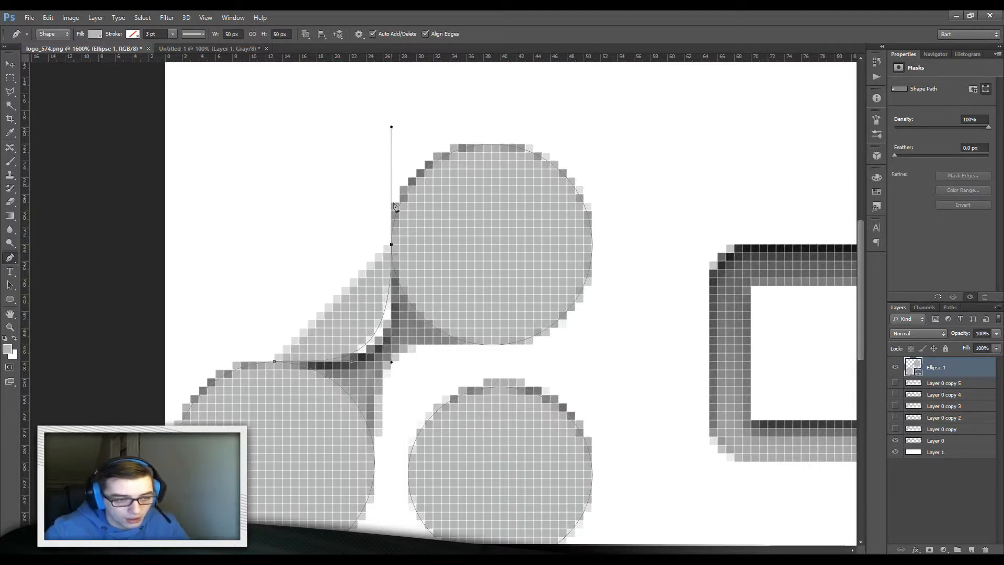
{"action": "left_click", "coordinate": [355, 360], "text": "ctrl"}
{"action": "mouse_move", "coordinate": [392, 364]}
{"action": "left_mouse_down"}
{"action": "mouse_move", "coordinate": [388, 333]}
{"action": "mouse_move", "coordinate": [362, 360]}
{"action": "mouse_move", "coordinate": [378, 360]}
{"action": "mouse_move", "coordinate": [392, 327]}
{"action": "mouse_move", "coordinate": [391, 361]}
{"action": "left_mouse_up"}
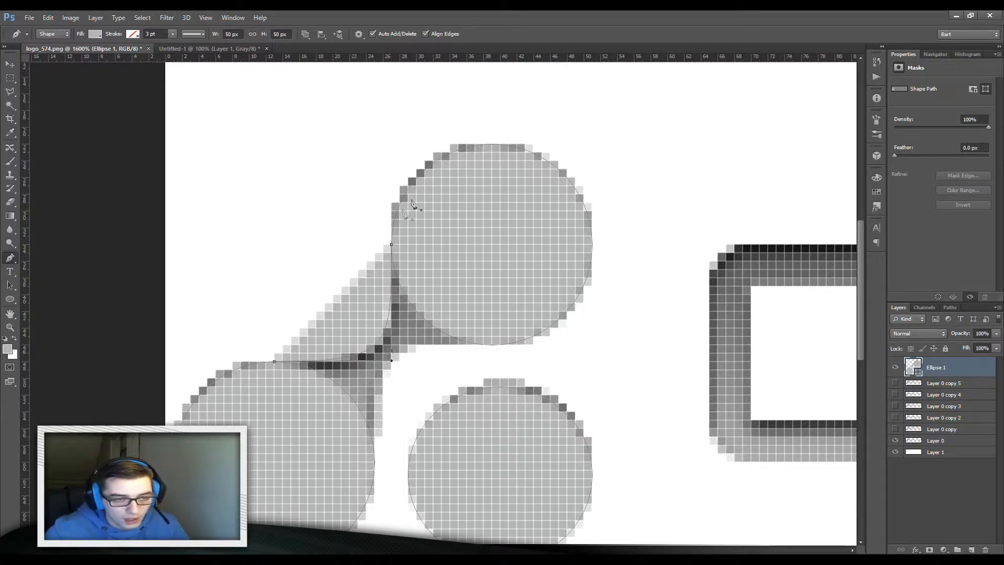
Step: Remove the outgoing handle from the anchor at the upper circle's left edge so the path can change direction
{"action": "key", "text": "alt"}
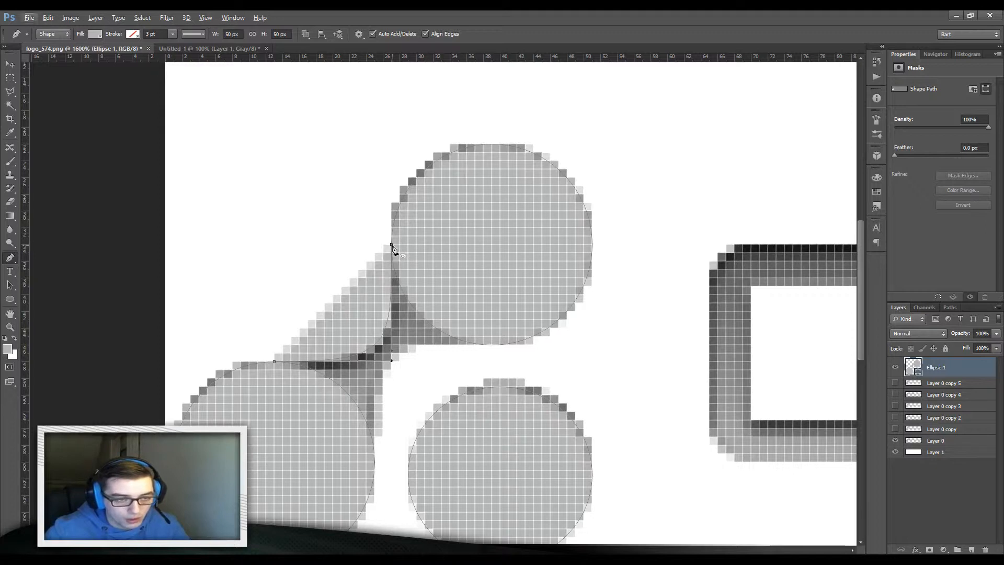
{"action": "left_click", "coordinate": [392, 245]}
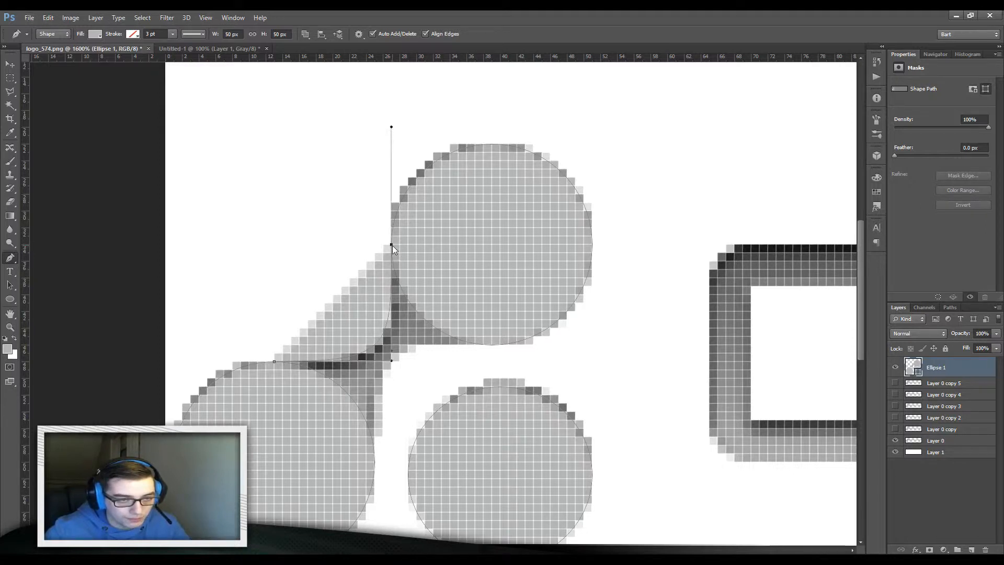
{"action": "key", "text": "alt"}
{"action": "key", "text": "alt"}
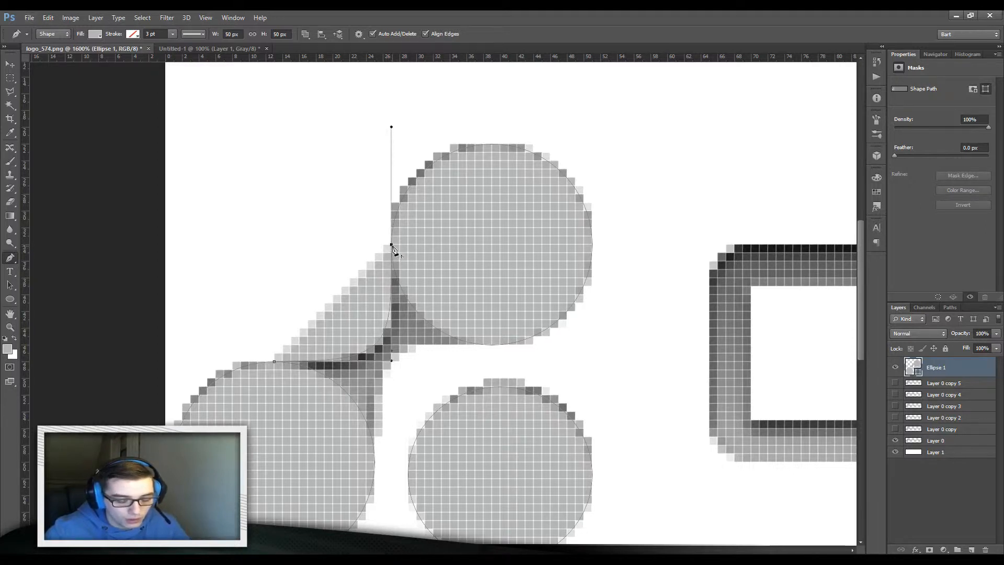
{"action": "left_click", "coordinate": [392, 245], "text": "alt"}
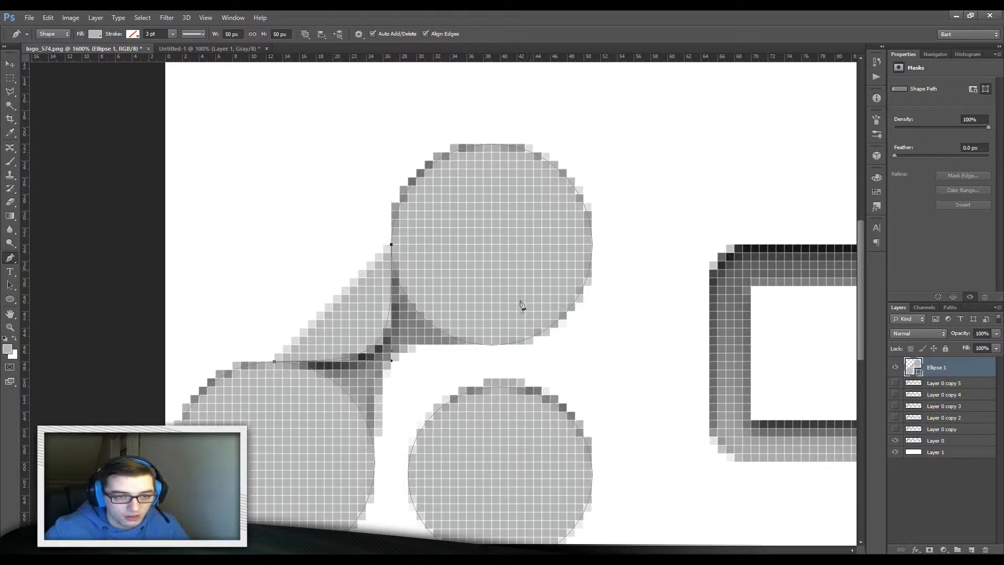
Step: Add an anchor at the bottom of the upper circle and bend its segment to run inside that circle
{"action": "left_click", "coordinate": [492, 345]}
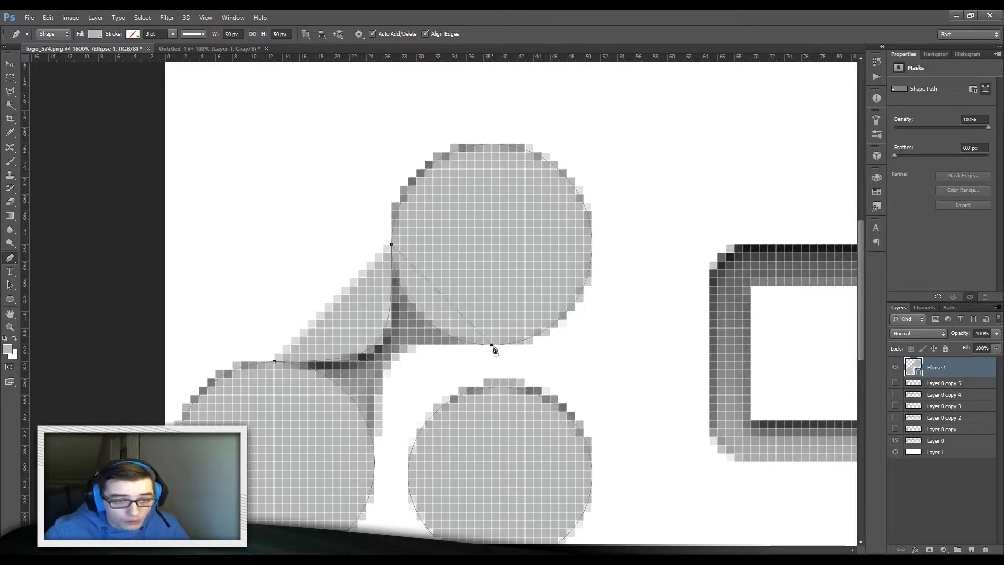
{"action": "left_click_drag", "start_coordinate": [493, 349], "coordinate": [395, 348]}
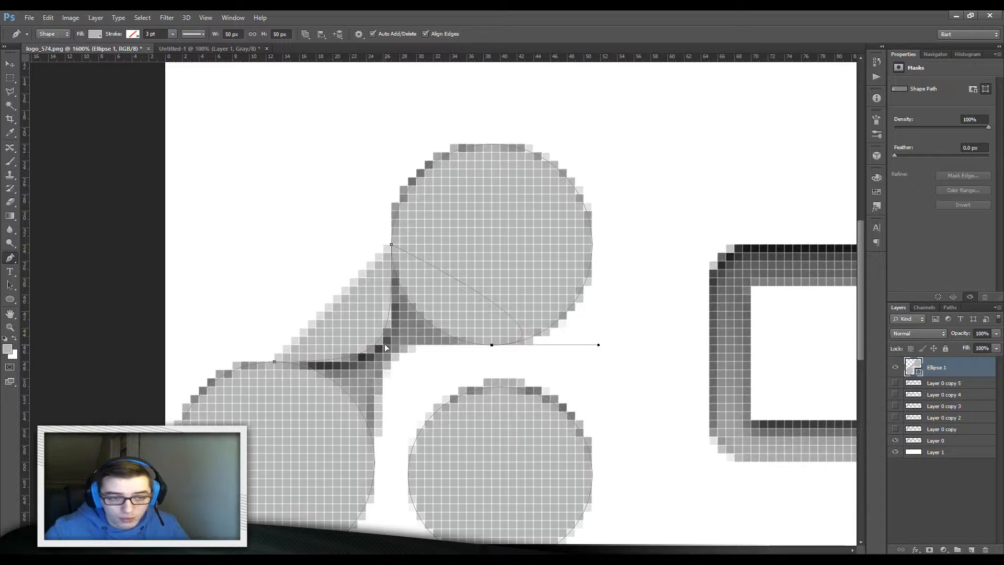
{"action": "left_click", "coordinate": [384, 344]}
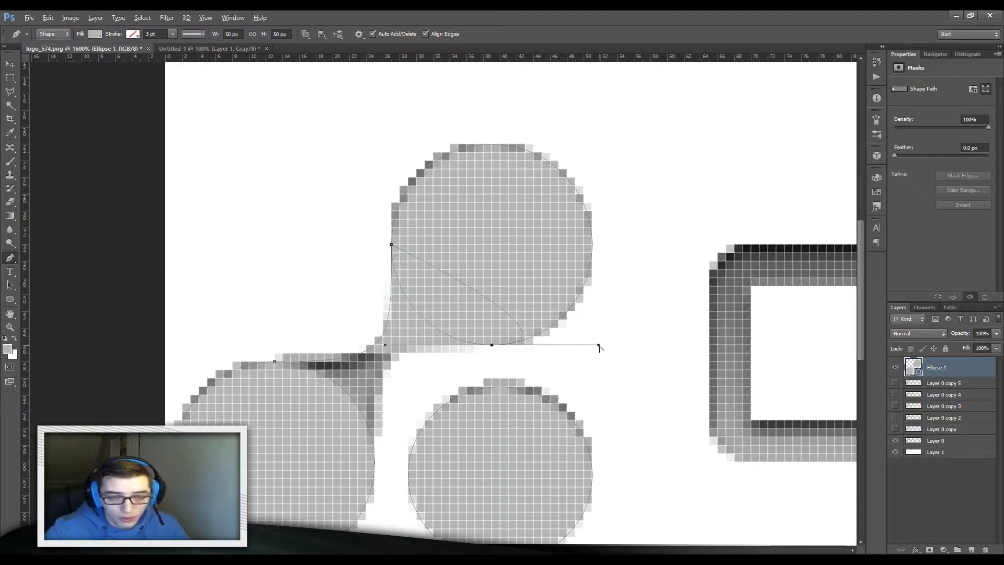
{"action": "left_click_drag", "start_coordinate": [600, 347], "coordinate": [474, 240]}
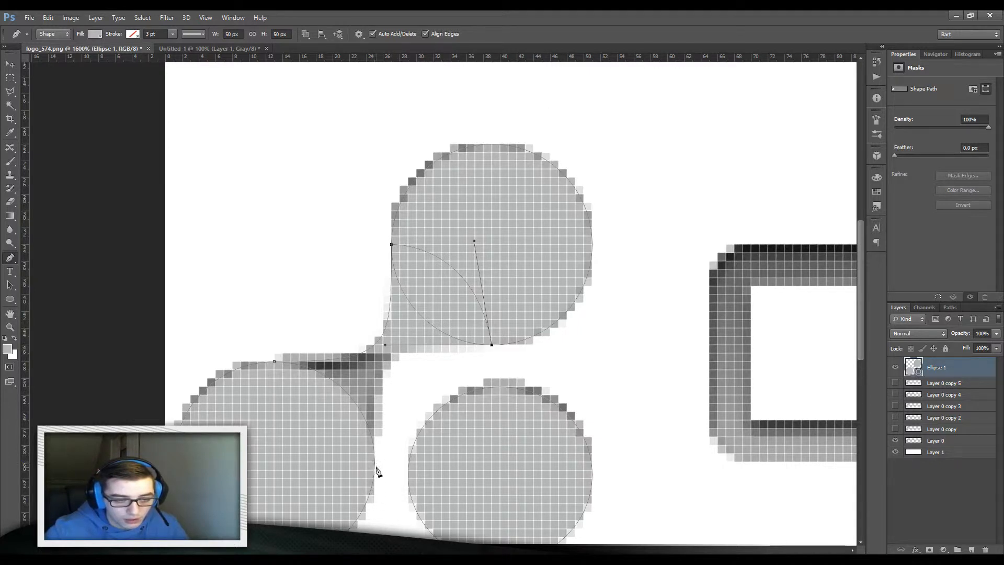
Step: Curve the connector path to the right edge of the lower-left circle, make that anchor a corner, and close the path at its start
{"action": "left_click_drag", "start_coordinate": [376, 468], "coordinate": [395, 386]}
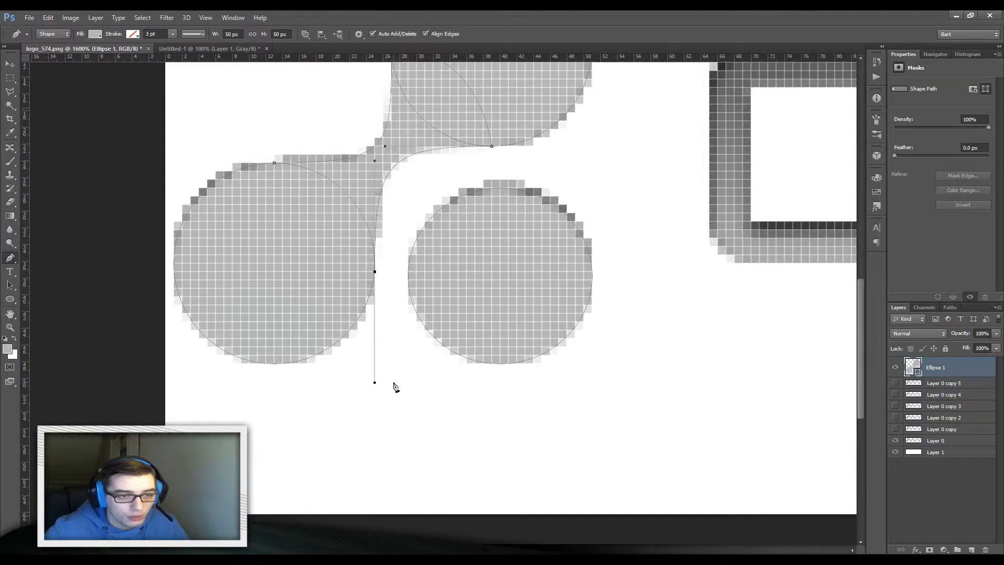
{"action": "left_click", "coordinate": [375, 272], "text": "alt"}
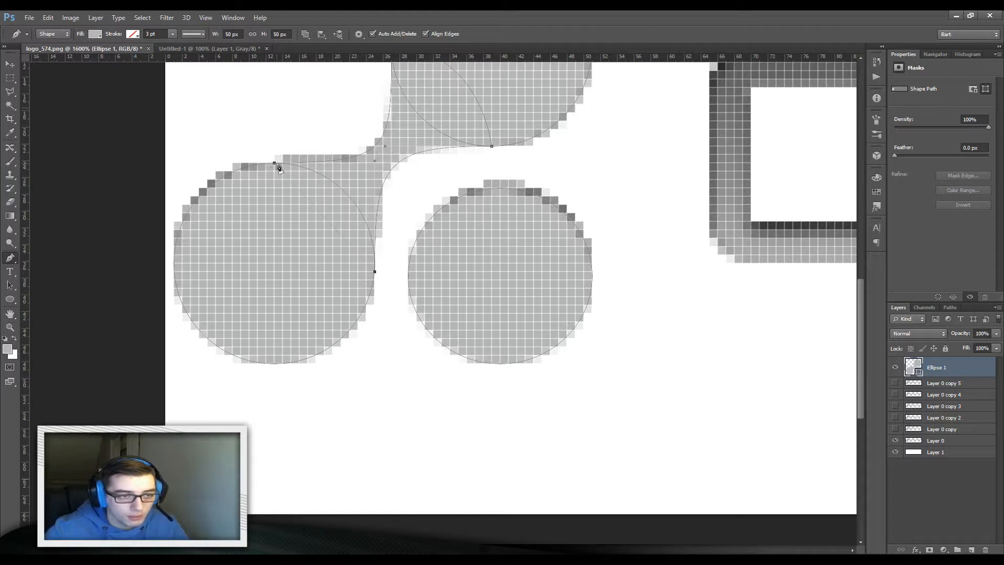
{"action": "left_click_drag", "start_coordinate": [392, 152], "coordinate": [368, 251]}
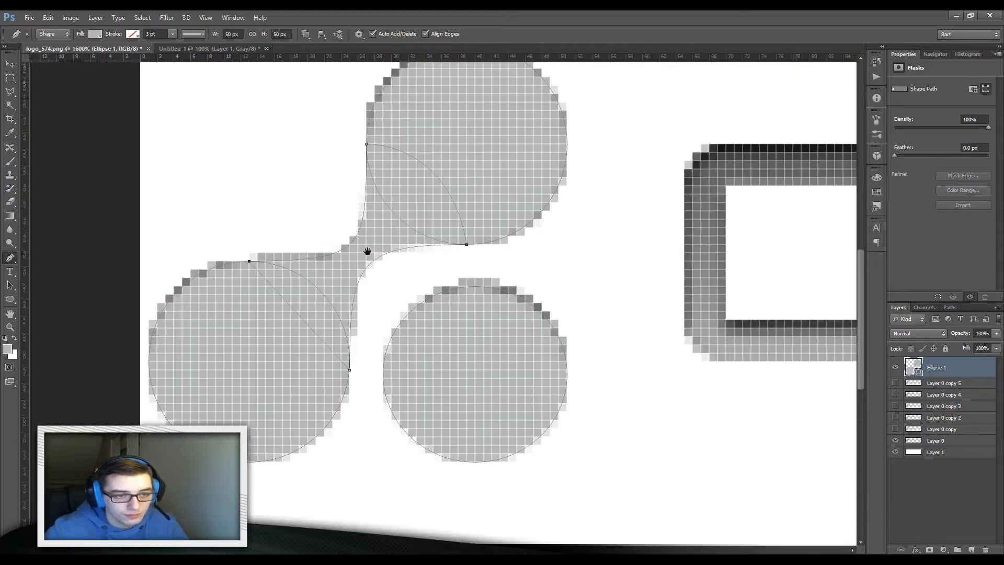
Step: Compare the traced connector with the original symbol and adjust its curve handles at the narrow neck to match
{"action": "left_click", "coordinate": [895, 367]}
{"action": "left_click", "coordinate": [895, 367]}
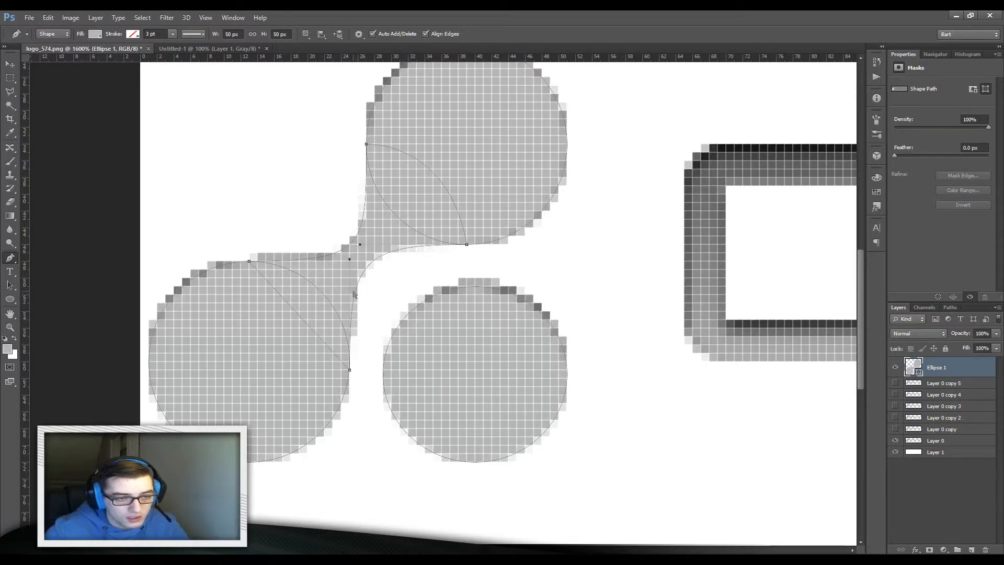
{"action": "left_click_drag", "start_coordinate": [350, 258], "coordinate": [360, 240]}
{"action": "left_click", "coordinate": [353, 243], "text": "ctrl"}
{"action": "left_click_drag", "start_coordinate": [366, 249], "coordinate": [367, 264]}
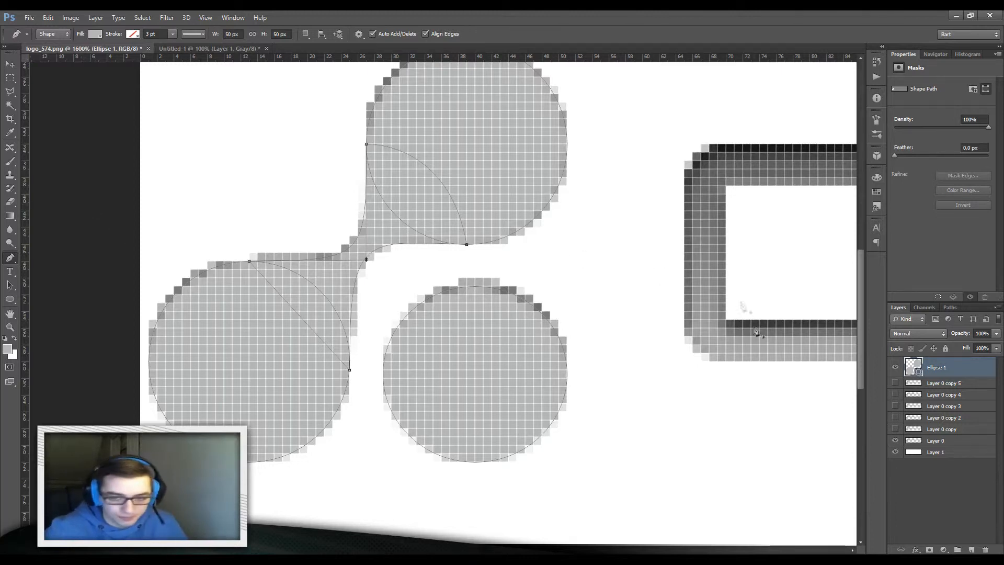
Step: Recolour the traced symbol's shape layer a muted reddish brown (774e4e)
{"action": "key", "text": "ctrl+0"}
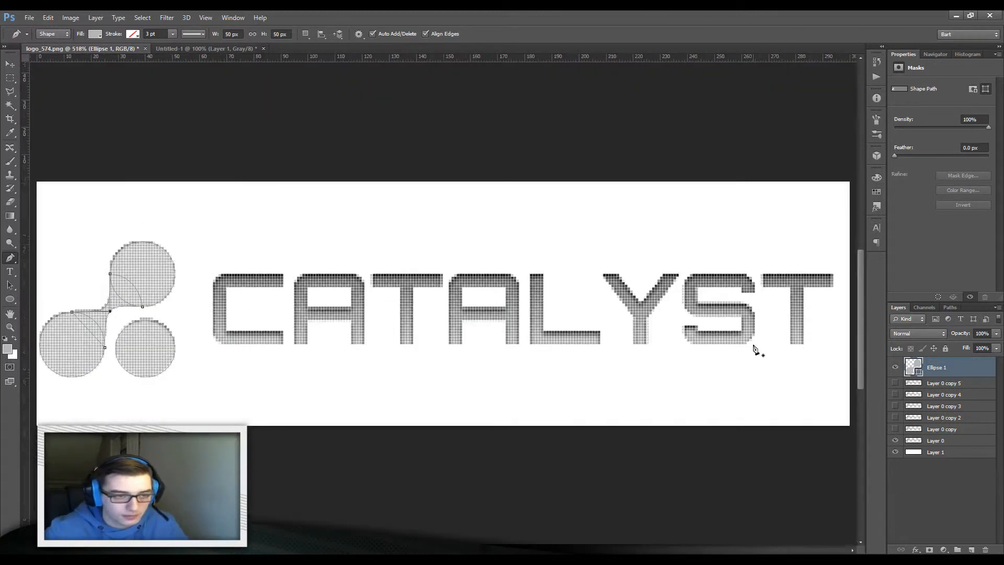
{"action": "left_click", "coordinate": [951, 383]}
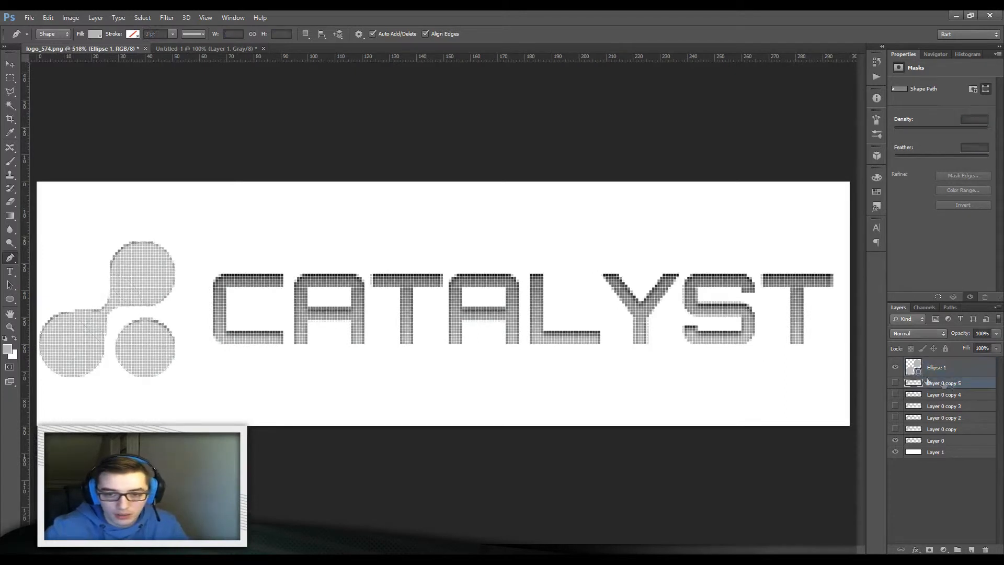
{"action": "double_click", "coordinate": [913, 366]}
{"action": "left_click", "coordinate": [441, 238]}
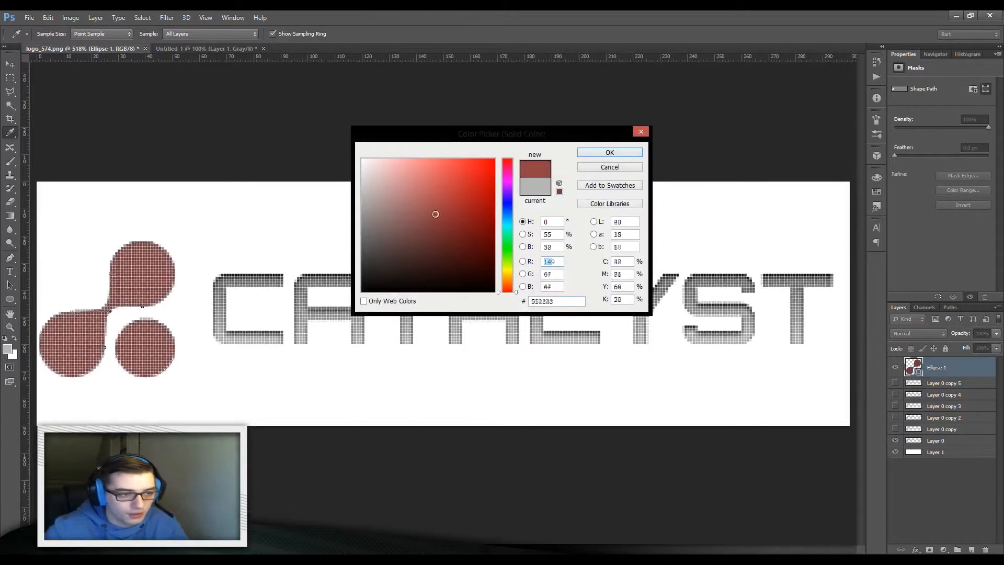
{"action": "left_click", "coordinate": [408, 230]}
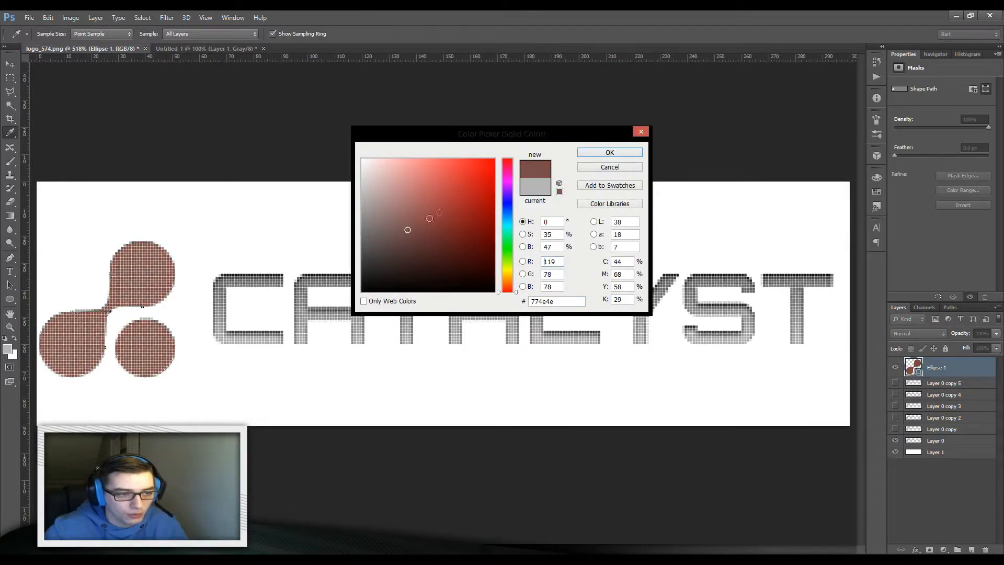
{"action": "left_click", "coordinate": [605, 154]}
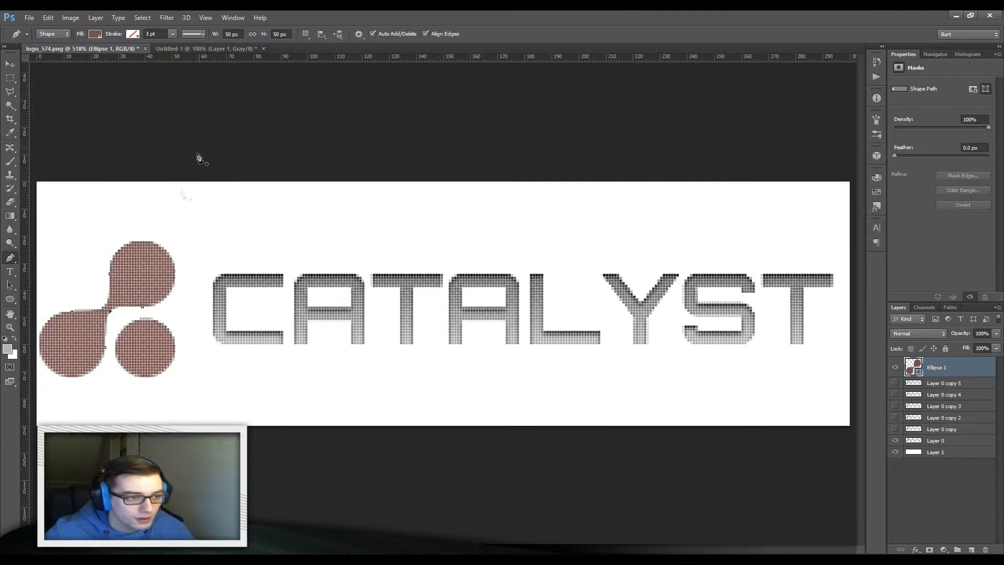
Step: Copy the traced symbol into the Untitled-1 document and enlarge it to about 121 px at the left side of the canvas
{"action": "key", "text": "v"}
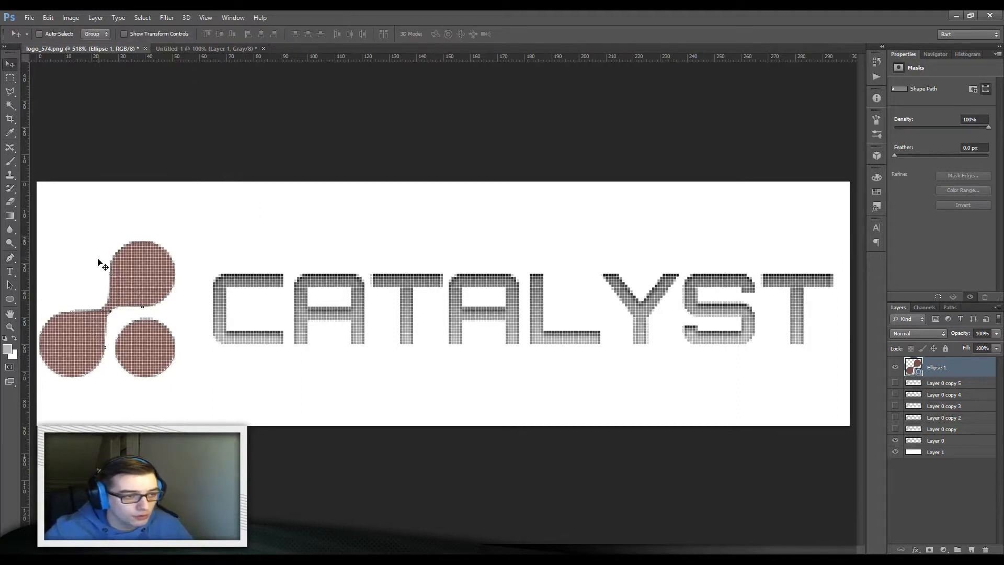
{"action": "left_click_drag", "start_coordinate": [139, 268], "coordinate": [329, 297]}
{"action": "key", "text": "ctrl+t"}
{"action": "left_click", "coordinate": [525, 35]}
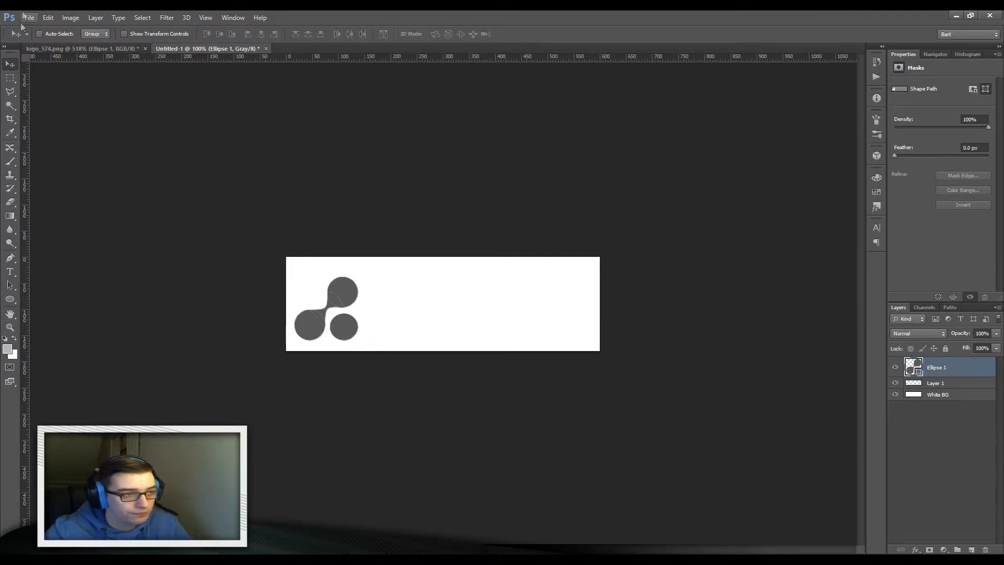
Step: Inspect the enlarged symbol's component paths and move the symbol slightly higher on the canvas
{"action": "key", "text": "a"}
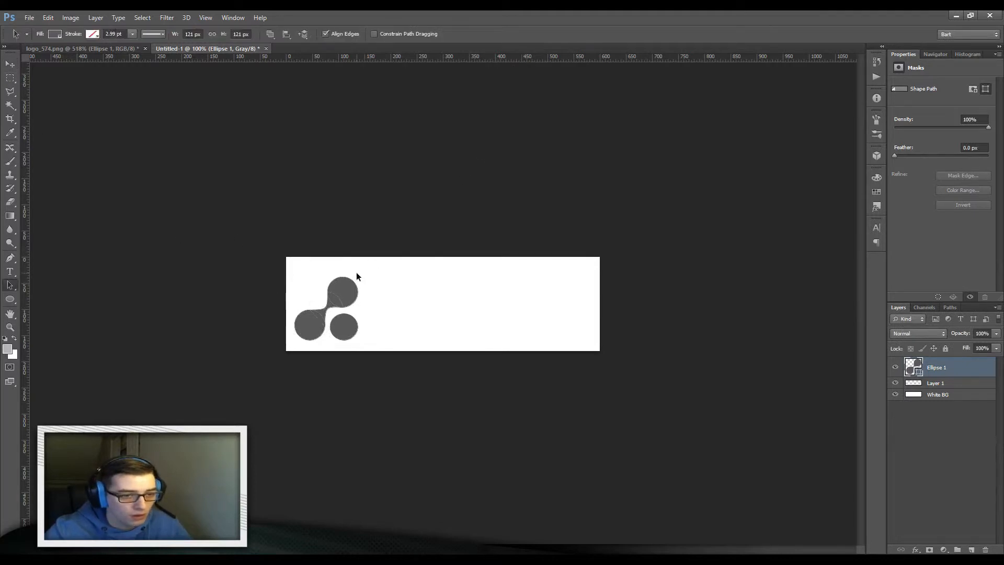
{"action": "left_click", "coordinate": [275, 299], "text": "ctrl"}
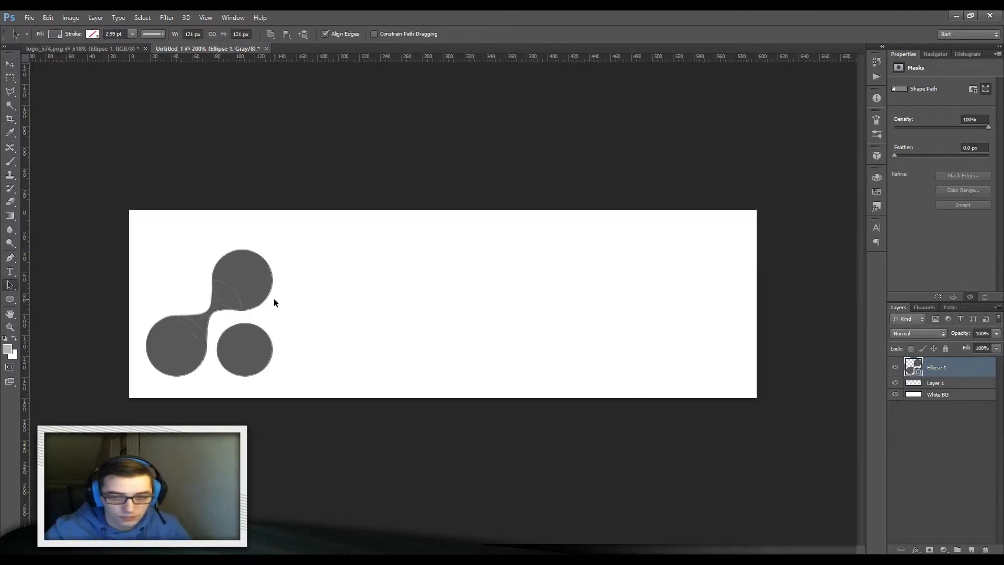
{"action": "left_click", "coordinate": [269, 299]}
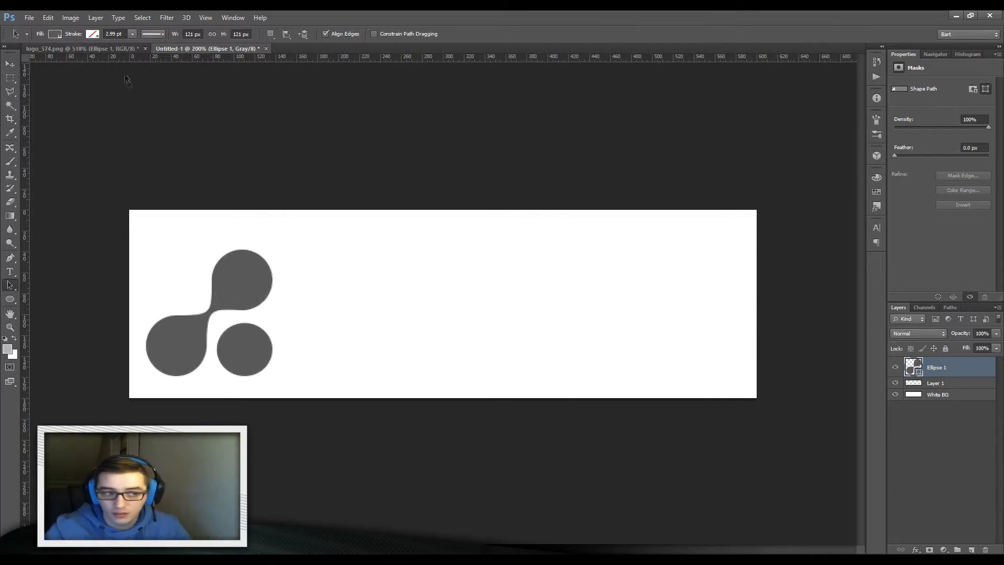
{"action": "left_click", "coordinate": [222, 277]}
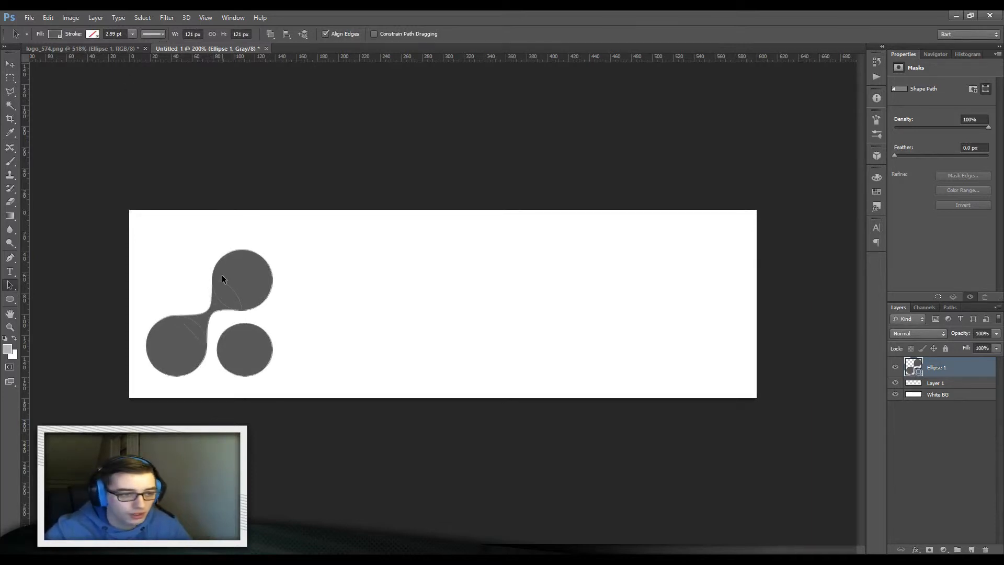
{"action": "left_click", "coordinate": [183, 262]}
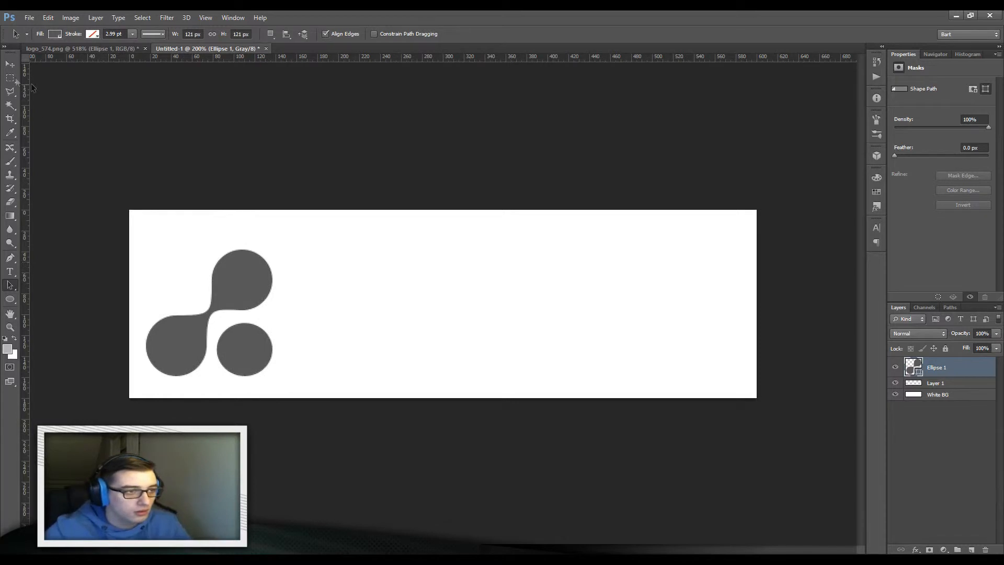
{"action": "key", "text": "v"}
{"action": "left_click_drag", "start_coordinate": [248, 295], "coordinate": [247, 286]}
Step: Start a text layer to the right of the symbol and set its font to FORQUE
{"action": "left_click", "coordinate": [10, 272]}
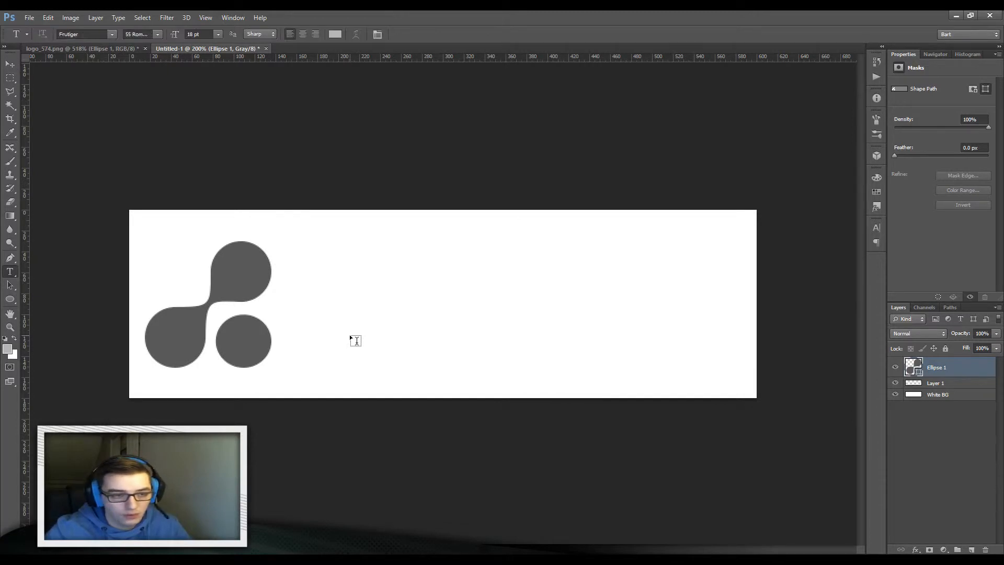
{"action": "left_click", "coordinate": [308, 346]}
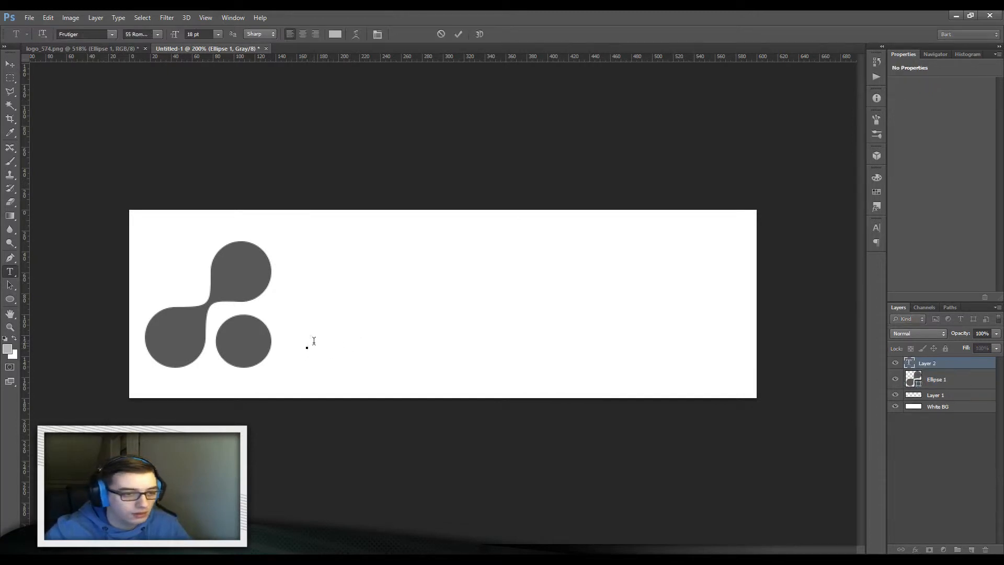
{"action": "left_click", "coordinate": [111, 34]}
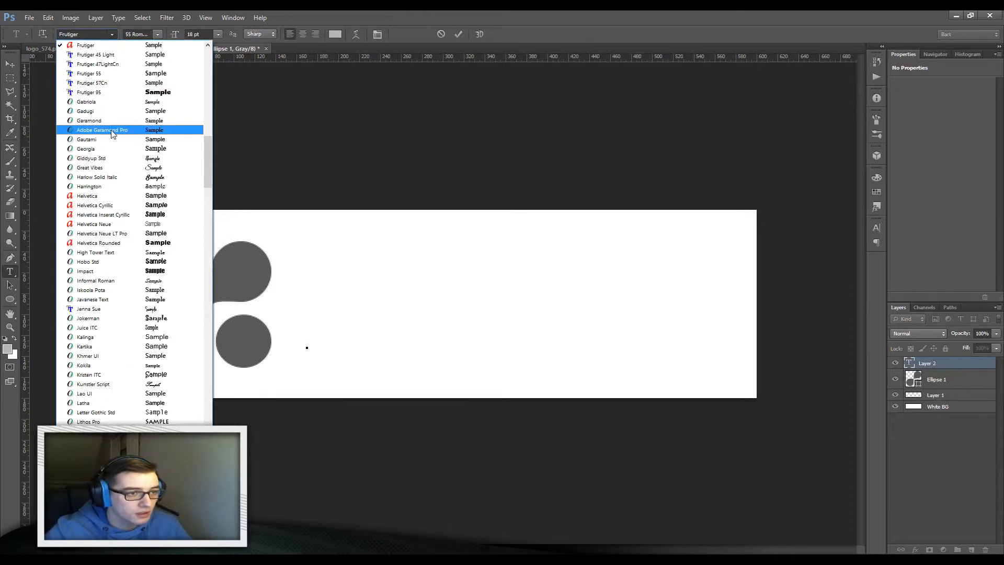
{"action": "scroll", "coordinate": [112, 135], "scroll_direction": "down", "scroll_amount": 5}
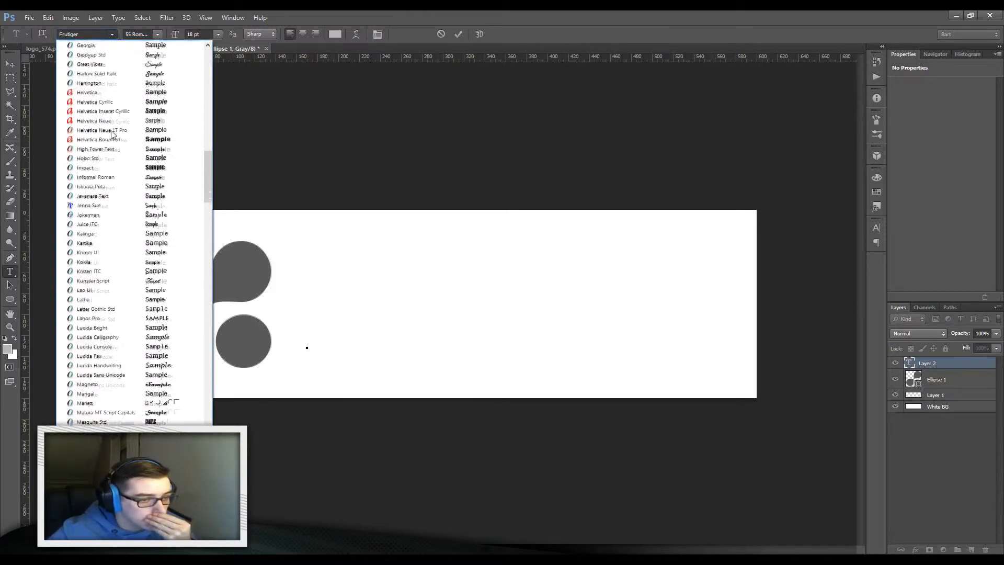
{"action": "scroll", "coordinate": [112, 131], "scroll_direction": "down", "scroll_amount": 2}
{"action": "scroll", "coordinate": [112, 130], "scroll_direction": "up", "scroll_amount": 7}
{"action": "scroll", "coordinate": [111, 131], "scroll_direction": "up", "scroll_amount": 20}
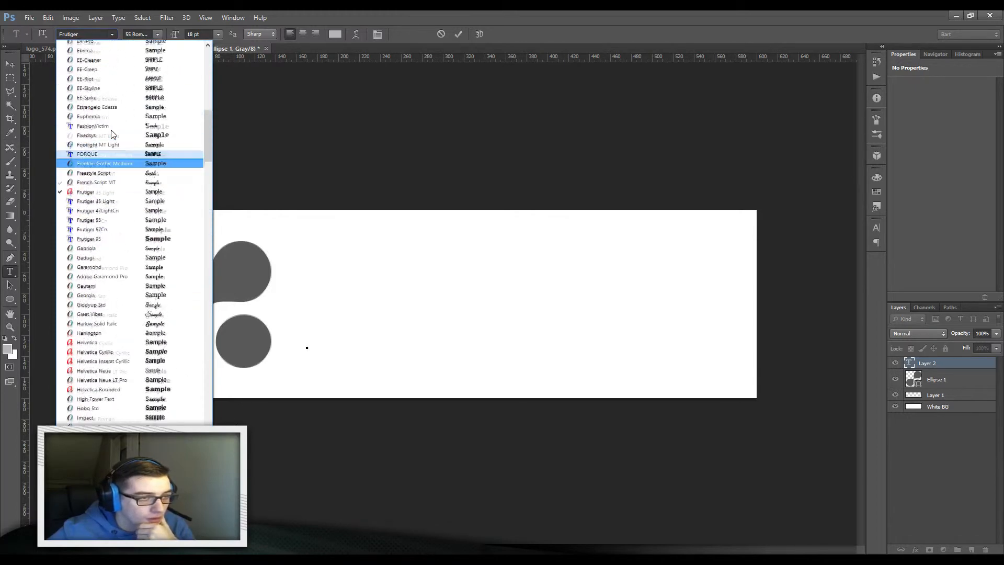
{"action": "scroll", "coordinate": [81, 282], "scroll_direction": "down", "scroll_amount": 8}
{"action": "scroll", "coordinate": [81, 298], "scroll_direction": "down", "scroll_amount": 2}
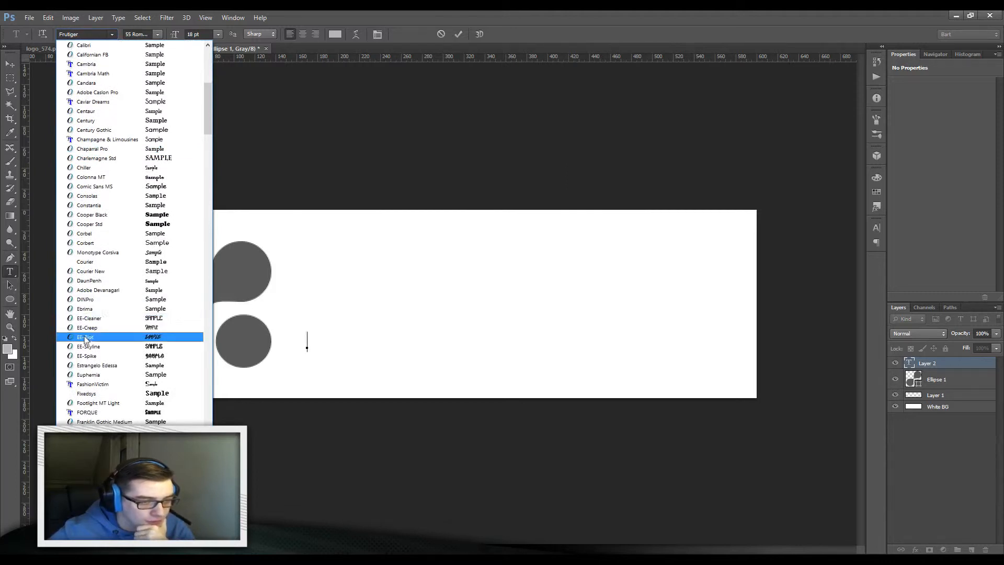
{"action": "scroll", "coordinate": [85, 349], "scroll_direction": "down", "scroll_amount": 2}
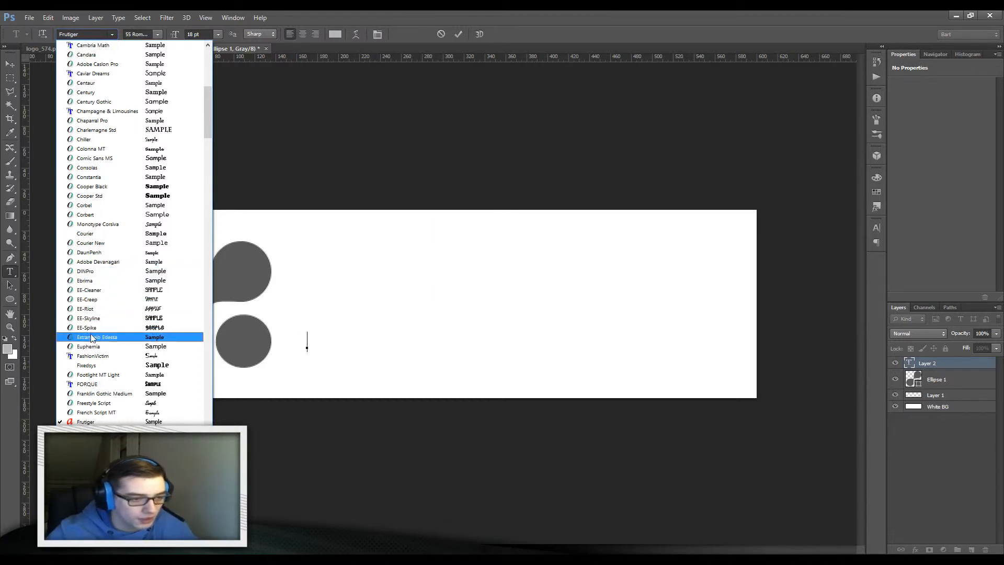
{"action": "left_click", "coordinate": [97, 386]}
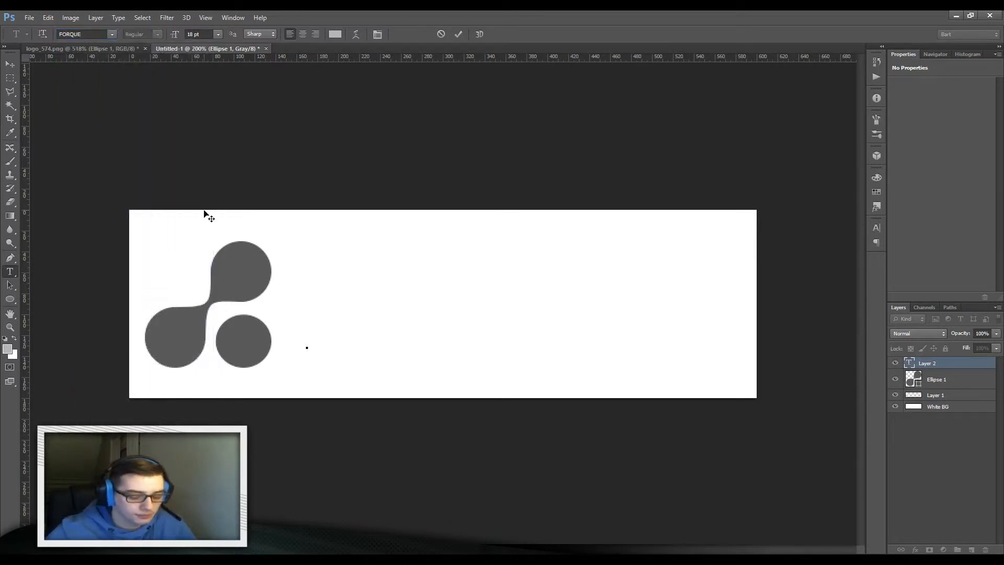
Step: Enter the wordmark text "Phix" beside the symbol and commit it
{"action": "type", "text": "Pu"}
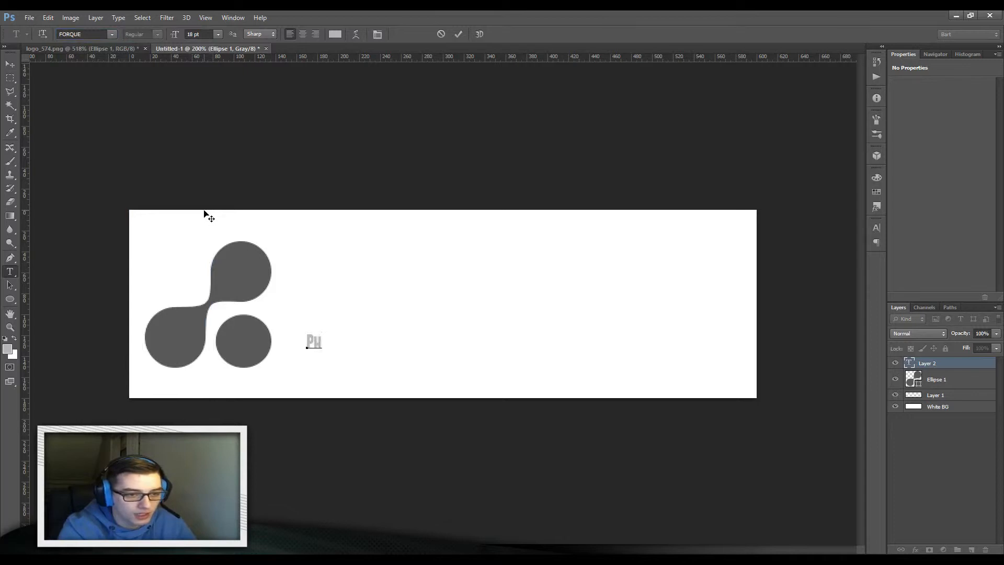
{"action": "key", "text": "BackSpace"}
{"action": "key", "text": "BackSpace"}
{"action": "key", "text": "BackSpace"}
{"action": "type", "text": "P"}
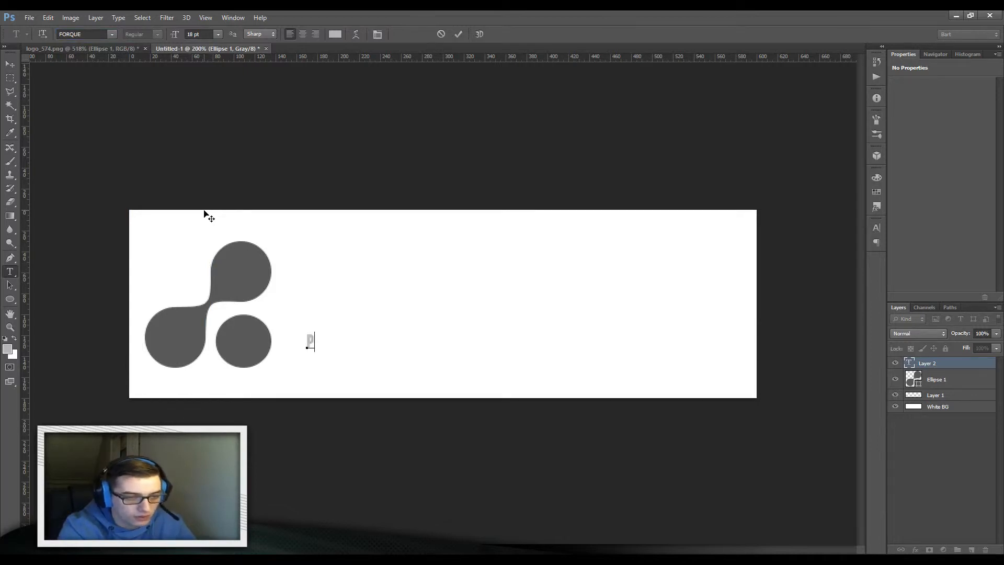
{"action": "type", "text": "hix"}
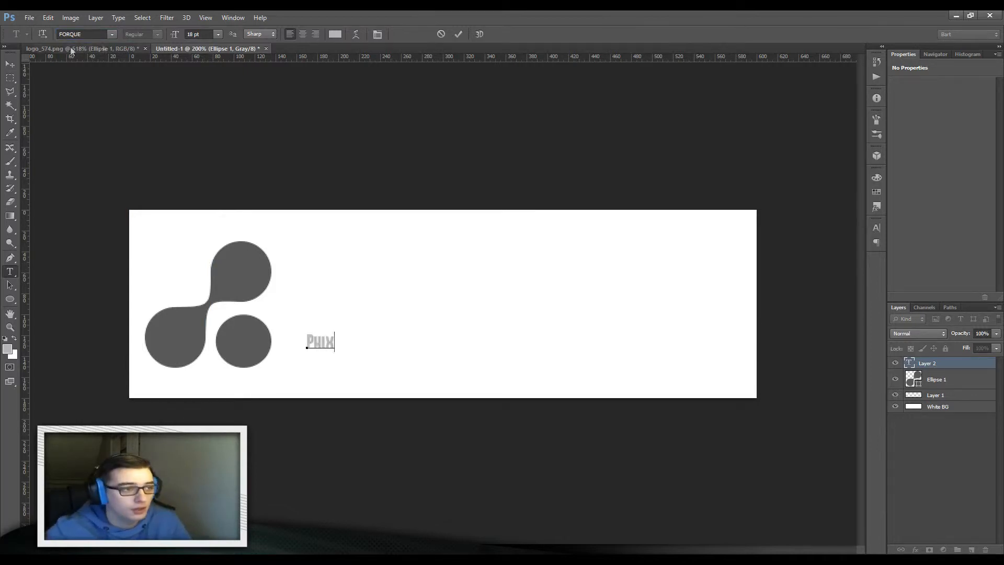
{"action": "left_click", "coordinate": [9, 64]}
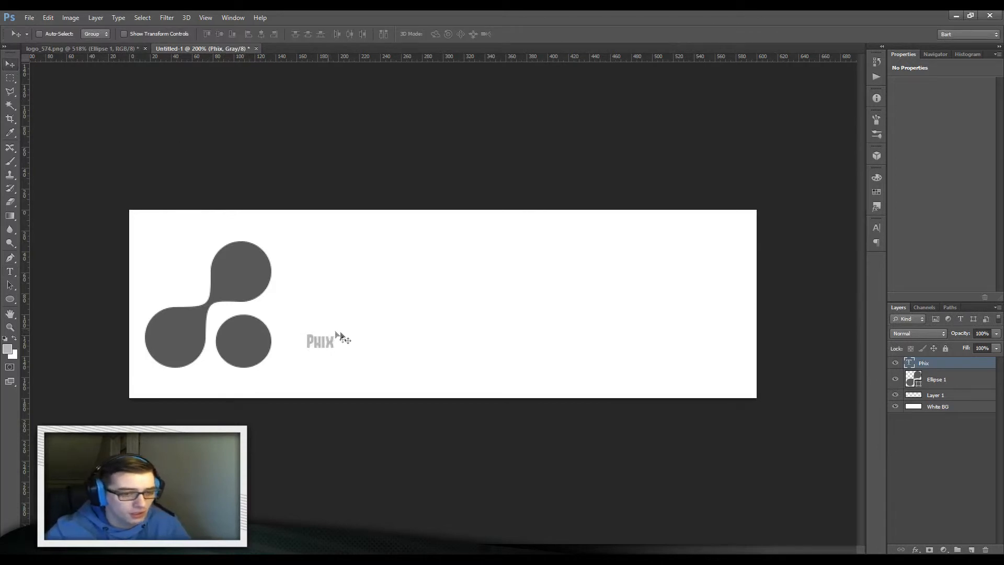
Step: Scale the Phix text up to about 1095% width and 1090% height, placing it directly to the right of the symbol
{"action": "key", "text": "ctrl+t"}
{"action": "left_click_drag", "start_coordinate": [340, 331], "coordinate": [520, 200]}
{"action": "left_click_drag", "start_coordinate": [390, 292], "coordinate": [364, 309]}
{"action": "left_click_drag", "start_coordinate": [490, 374], "coordinate": [537, 412]}
{"action": "left_click_drag", "start_coordinate": [449, 325], "coordinate": [451, 316]}
{"action": "left_click_drag", "start_coordinate": [543, 405], "coordinate": [581, 420]}
{"action": "left_click_drag", "start_coordinate": [386, 336], "coordinate": [387, 328]}
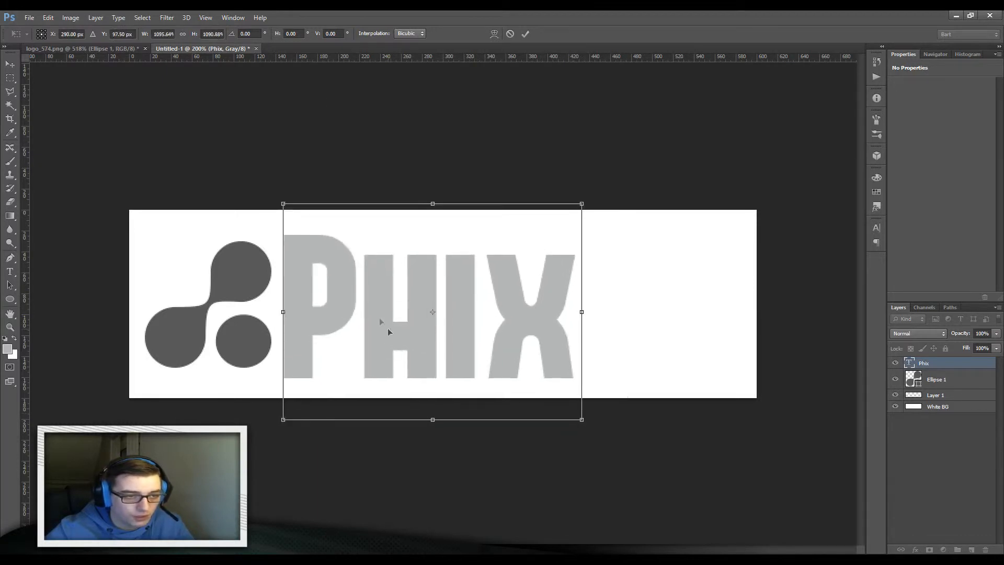
{"action": "left_click_drag", "start_coordinate": [337, 63], "coordinate": [309, 58]}
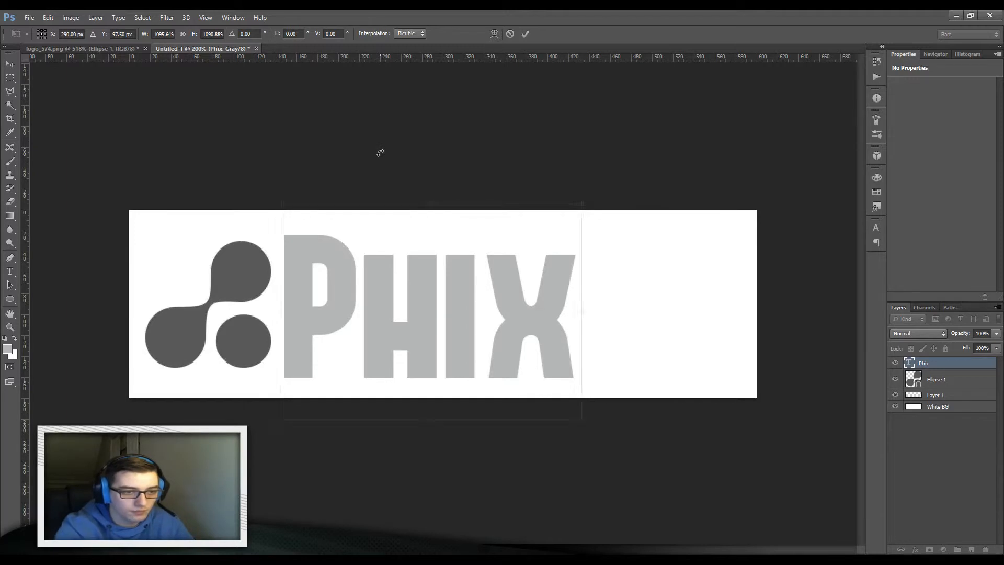
{"action": "left_click_drag", "start_coordinate": [475, 59], "coordinate": [465, 370]}
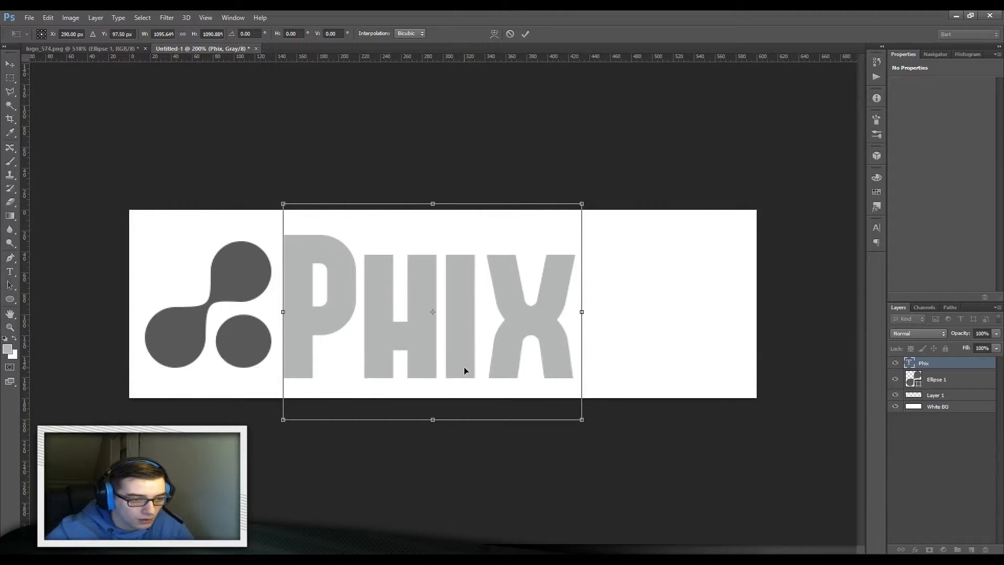
{"action": "left_click", "coordinate": [525, 34]}
Step: Add a horizontal guide at the symbol's bottom edge and move the Phix text up so its baseline sits on it
{"action": "left_click_drag", "start_coordinate": [565, 58], "coordinate": [572, 368]}
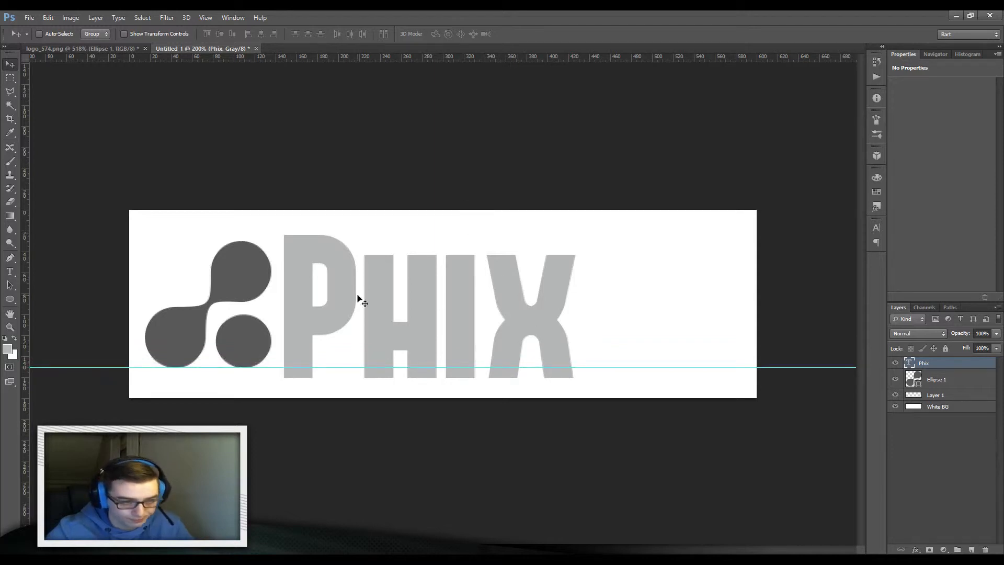
{"action": "left_click_drag", "start_coordinate": [352, 296], "coordinate": [350, 280]}
{"action": "left_click_drag", "start_coordinate": [350, 280], "coordinate": [350, 286]}
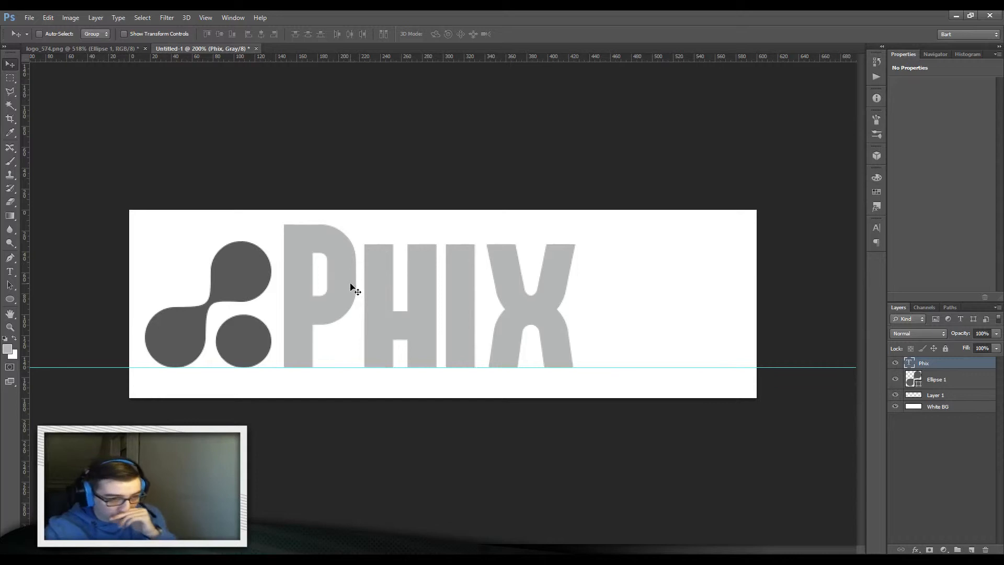
Step: Nudge the Phix text 5 px to the right, away from the symbol
{"action": "key", "text": "Right"}
{"action": "key", "text": "Right"}
{"action": "key", "text": "Right"}
{"action": "key", "text": "Right"}
{"action": "key", "text": "Right"}
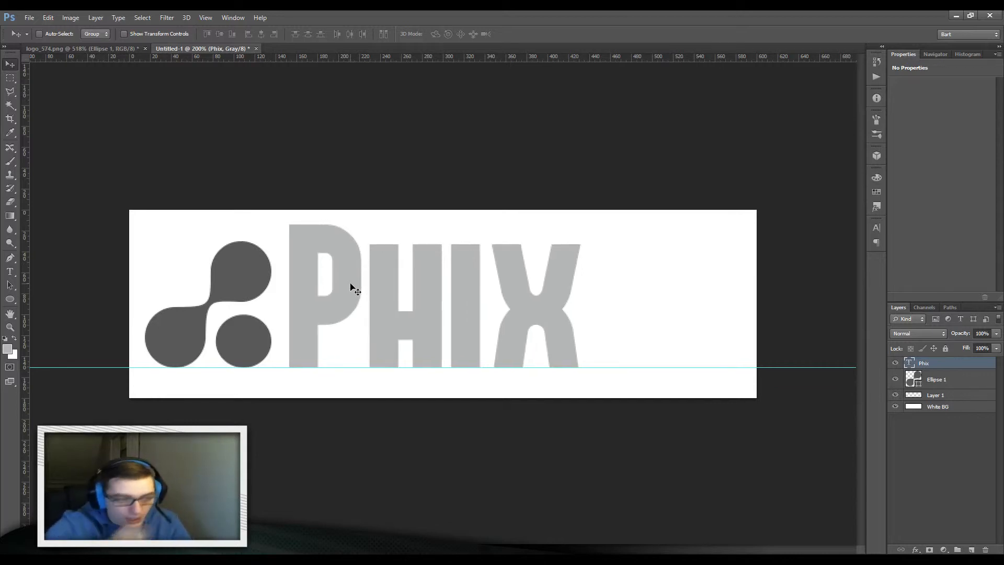
Step: Compare the layout with the original logo in logo_574.png and add a second horizontal guide slightly above the first
{"action": "left_click", "coordinate": [95, 49]}
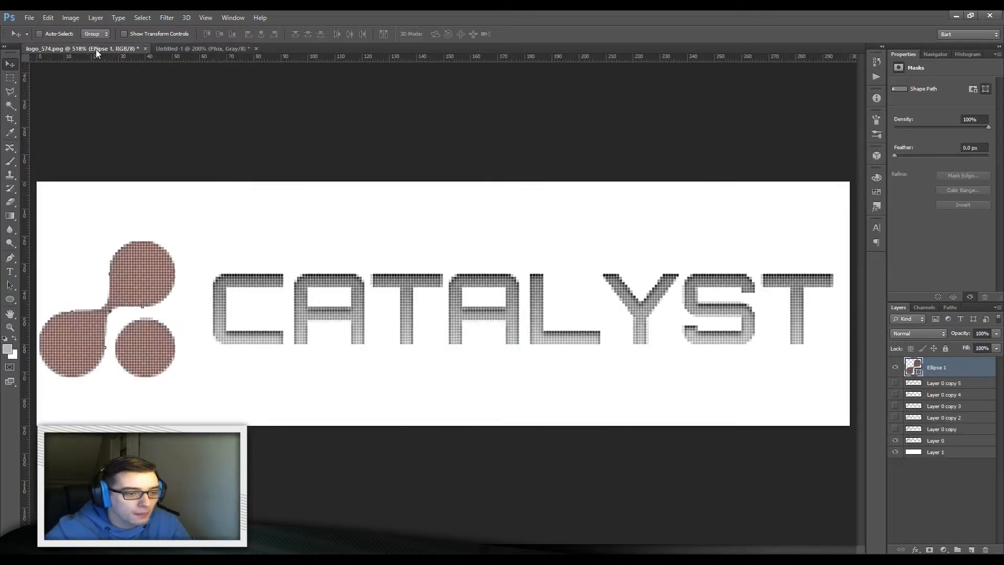
{"action": "left_click", "coordinate": [165, 48]}
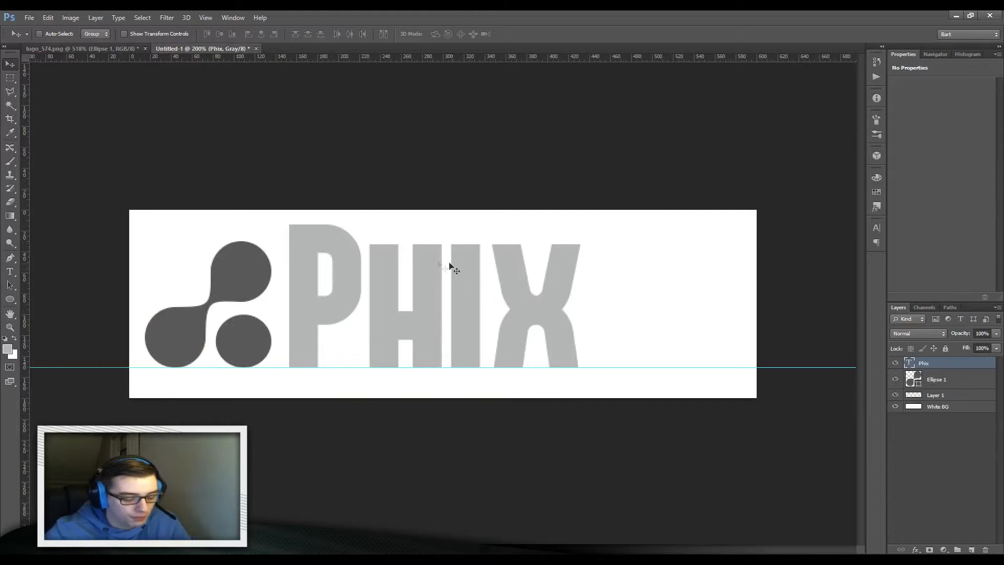
{"action": "key", "text": "ctrl+t"}
{"action": "key", "text": "Return"}
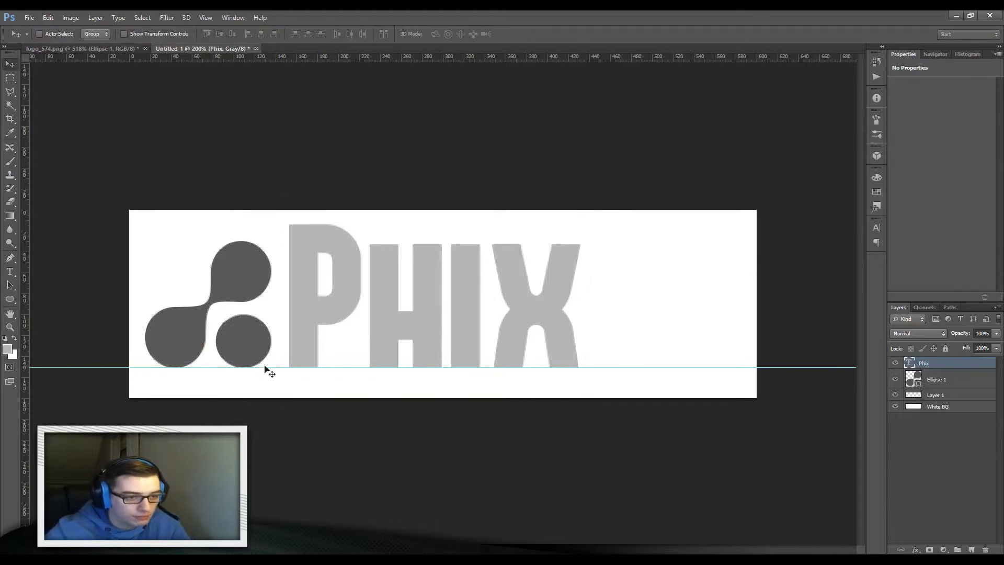
{"action": "left_click_drag", "start_coordinate": [269, 366], "coordinate": [281, 355]}
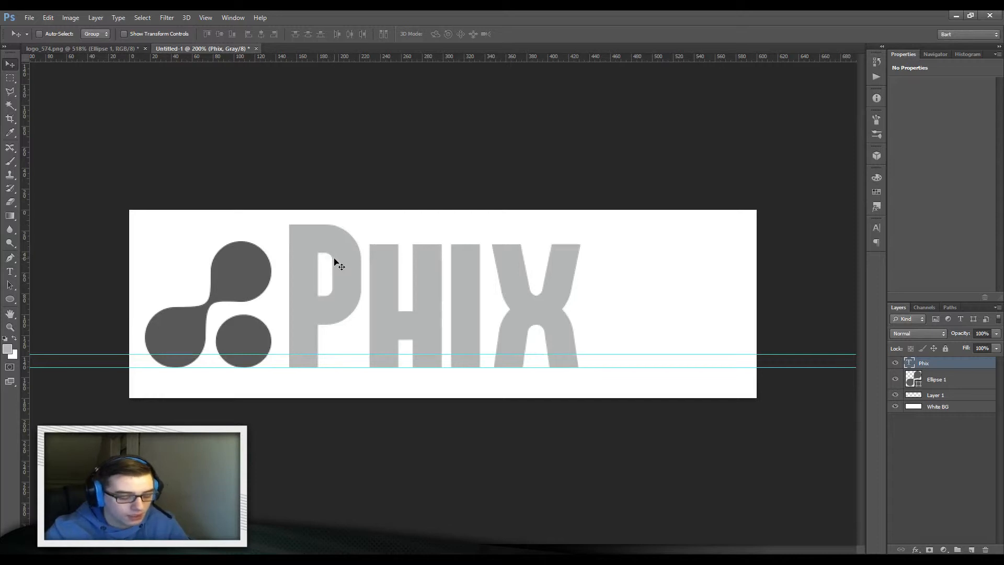
Step: Scale the Phix text down to about 200 px wide with its baseline between the two guides, and nudge it 4 px right
{"action": "key", "text": "ctrl+t"}
{"action": "left_click_drag", "start_coordinate": [588, 194], "coordinate": [470, 275]}
{"action": "left_click_drag", "start_coordinate": [385, 344], "coordinate": [383, 324]}
{"action": "left_click_drag", "start_coordinate": [462, 263], "coordinate": [493, 244]}
{"action": "left_click_drag", "start_coordinate": [369, 277], "coordinate": [369, 281]}
{"action": "left_click", "coordinate": [525, 34]}
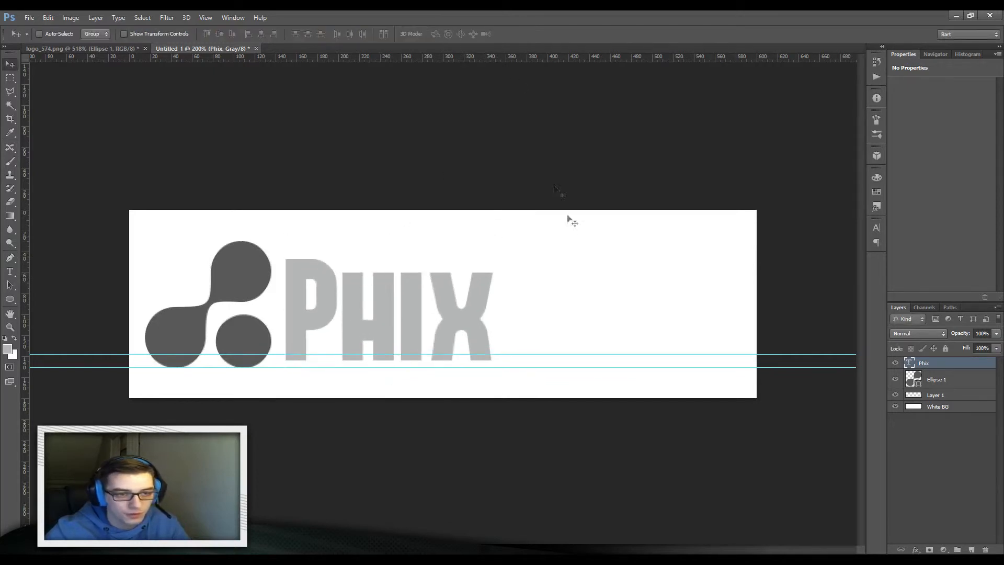
{"action": "key", "text": "Right"}
{"action": "key", "text": "Right"}
{"action": "key", "text": "Right"}
{"action": "key", "text": "Right"}
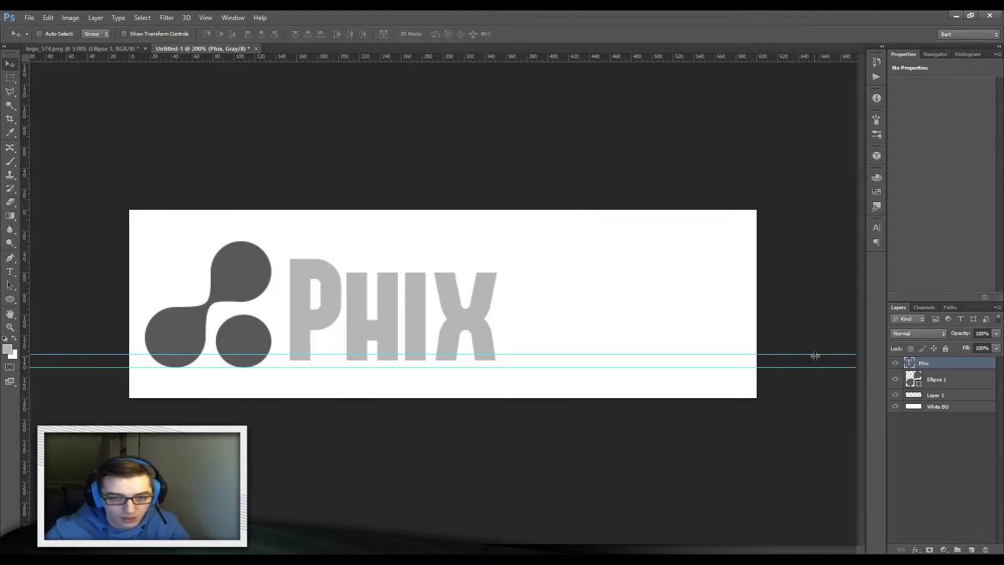
Step: Remove both horizontal guides and group the Phix text layer with the symbol's shape layer
{"action": "left_click_drag", "start_coordinate": [815, 354], "coordinate": [828, 45]}
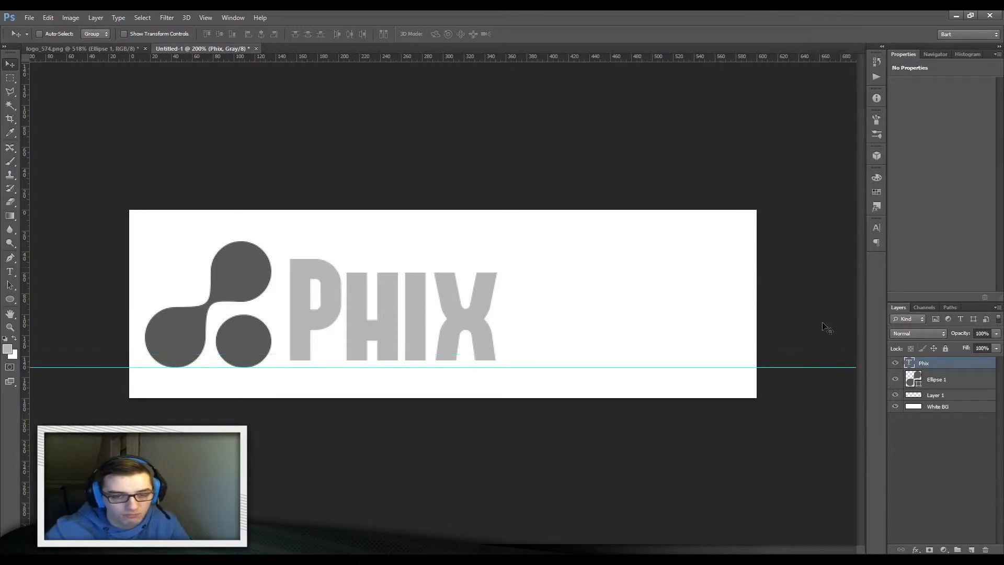
{"action": "left_click_drag", "start_coordinate": [811, 365], "coordinate": [779, 59]}
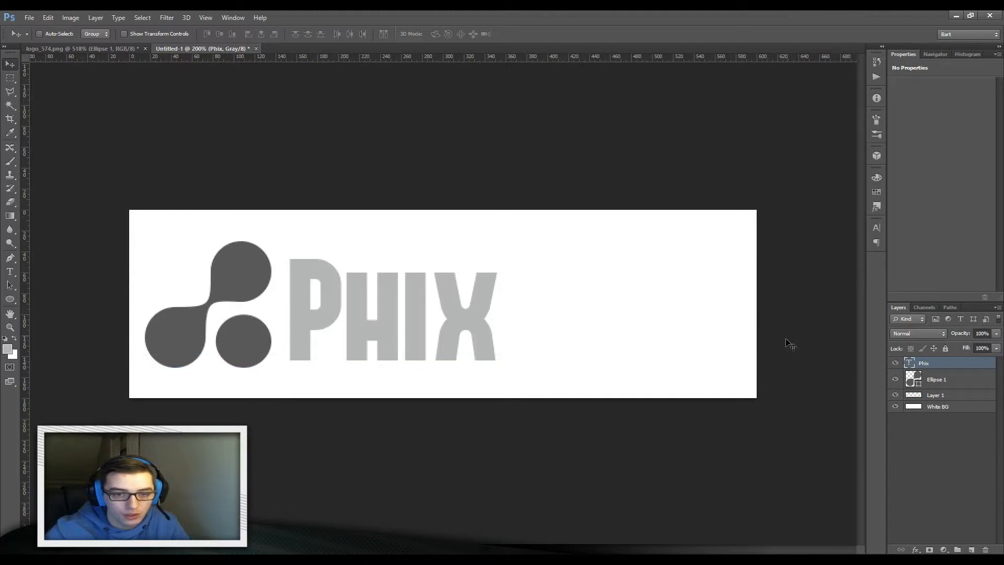
{"action": "left_click", "coordinate": [948, 383], "text": "shift"}
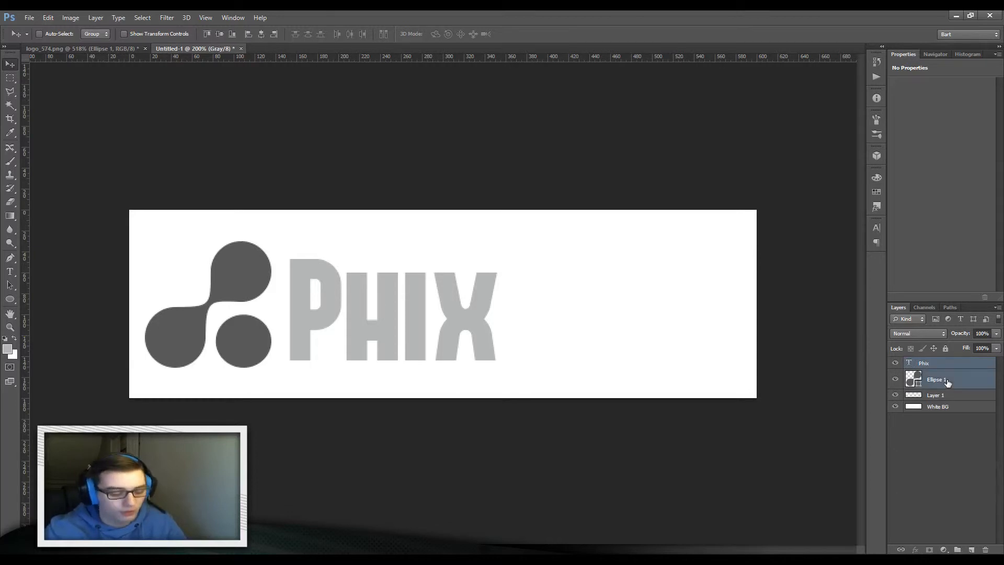
{"action": "key", "text": "ctrl+g"}
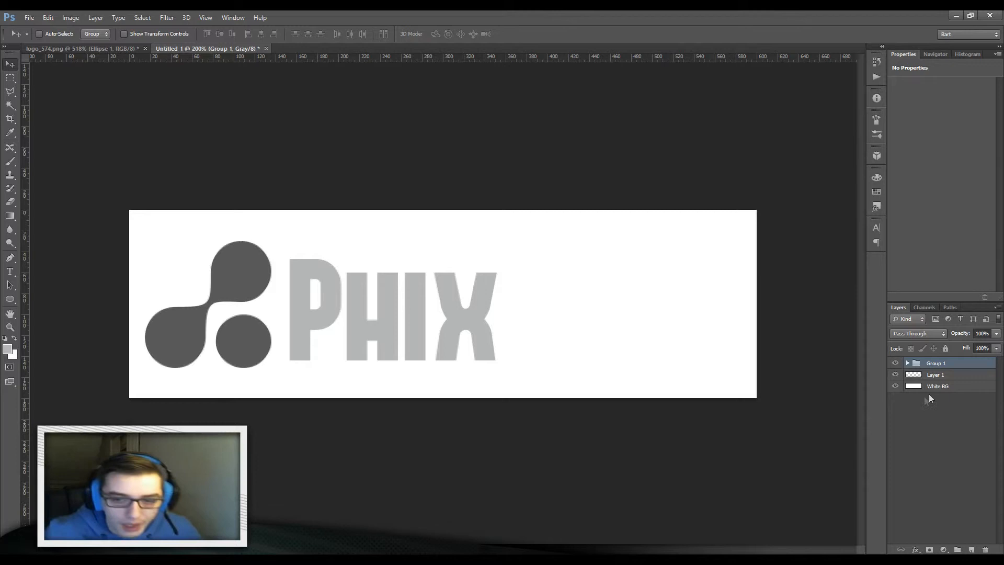
Step: Set the fill opacity of the group holding the symbol and Phix text to 0%
{"action": "right_click", "coordinate": [932, 365]}
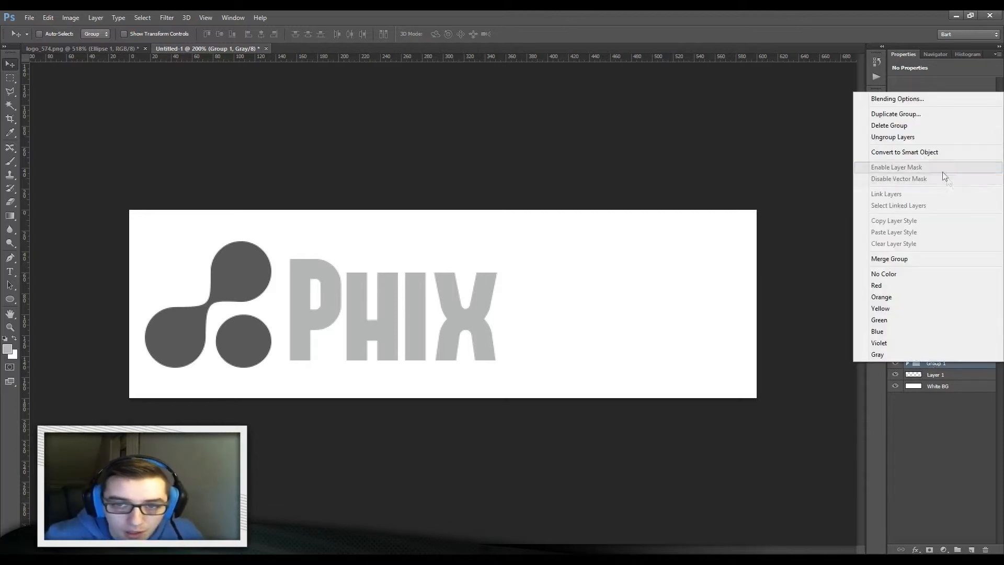
{"action": "left_click", "coordinate": [975, 421]}
{"action": "right_click", "coordinate": [952, 364]}
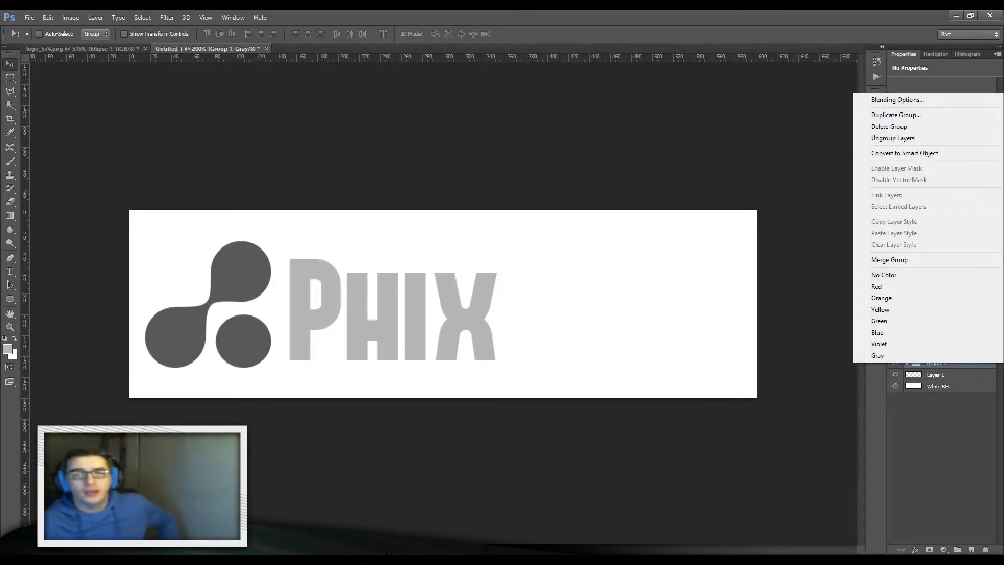
{"action": "left_click", "coordinate": [978, 102]}
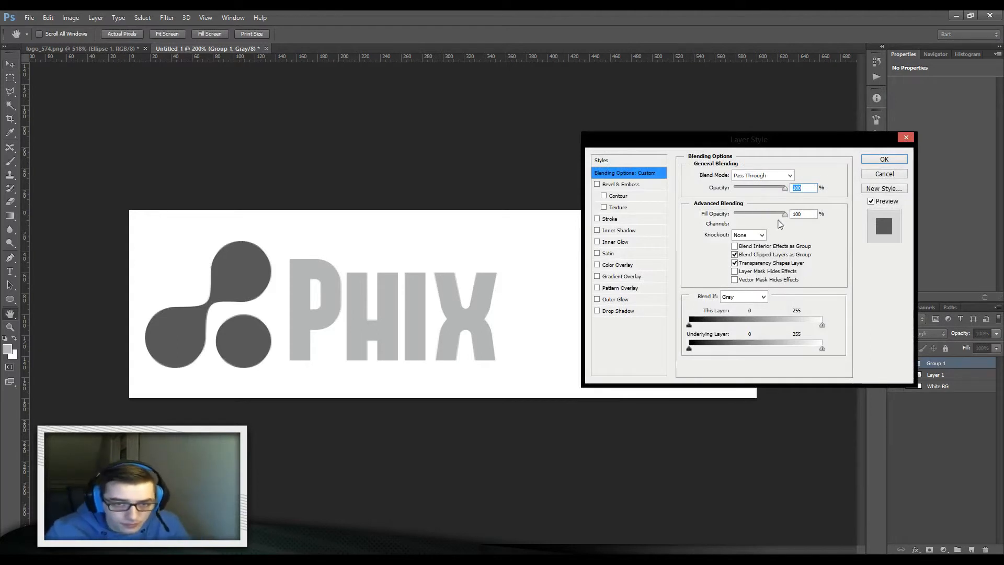
{"action": "left_click_drag", "start_coordinate": [788, 214], "coordinate": [582, 240]}
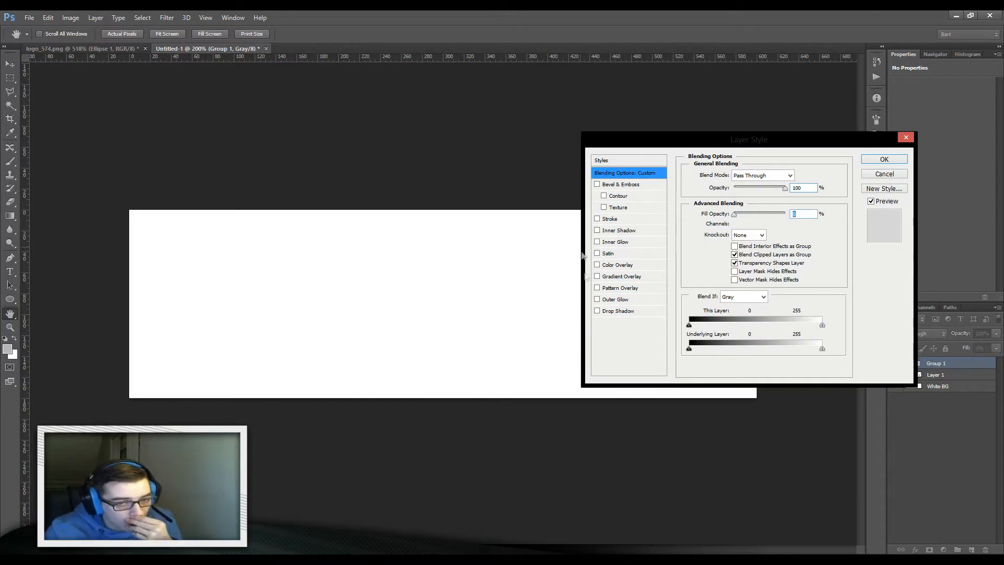
Step: Add a Gradient Overlay to the logo group using the Foreground to Transparent preset
{"action": "left_click", "coordinate": [608, 280]}
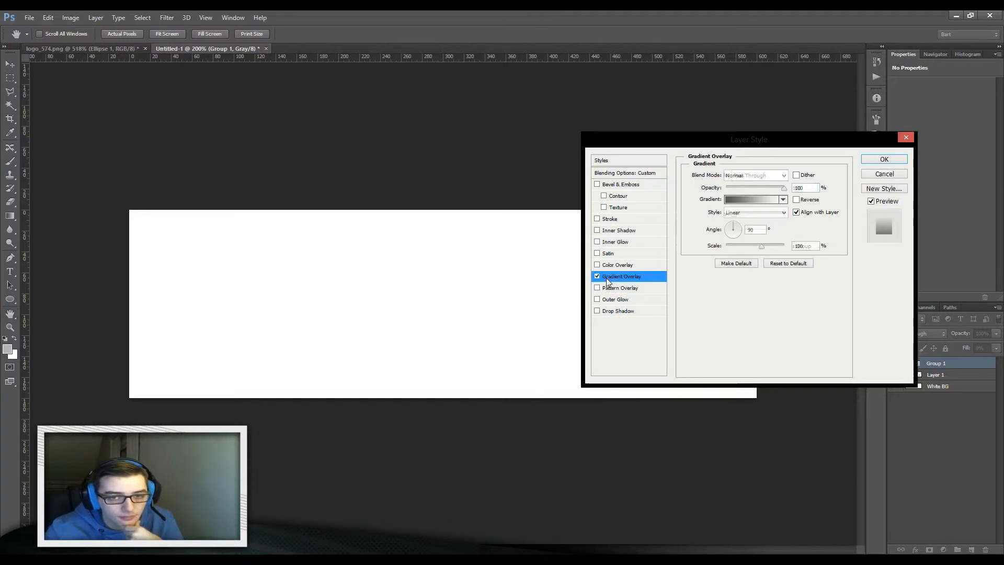
{"action": "left_click", "coordinate": [782, 200]}
{"action": "left_click", "coordinate": [721, 223]}
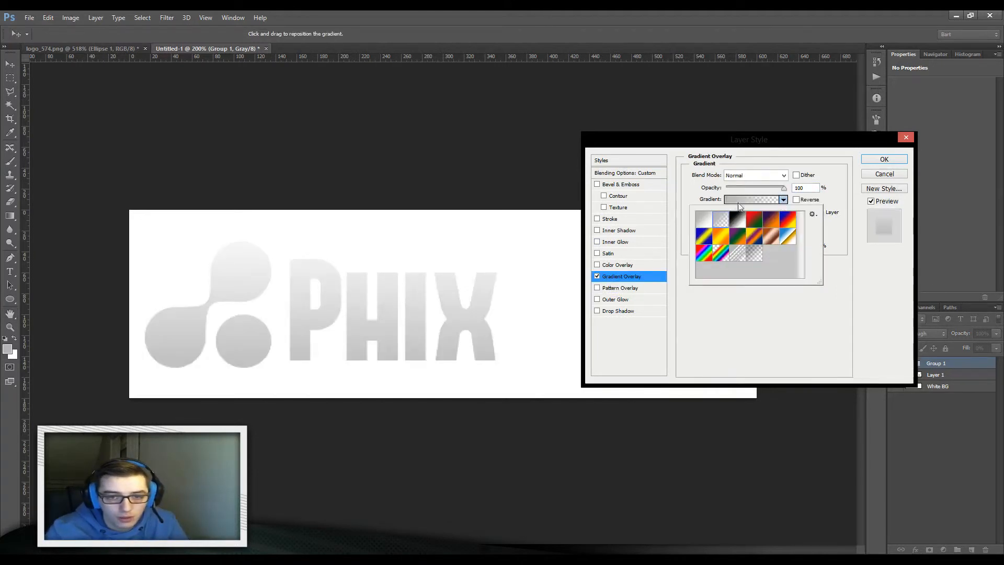
Step: Change the overlay gradient's starting colour stop to black (000000)
{"action": "left_click", "coordinate": [739, 201]}
{"action": "left_click", "coordinate": [401, 290]}
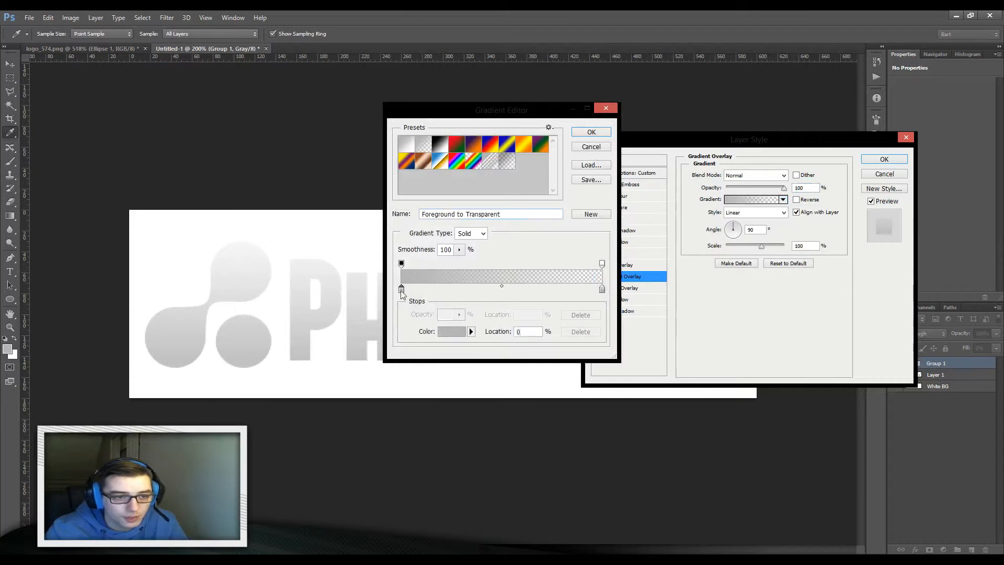
{"action": "double_click", "coordinate": [401, 290]}
{"action": "left_click_drag", "start_coordinate": [432, 261], "coordinate": [277, 311]}
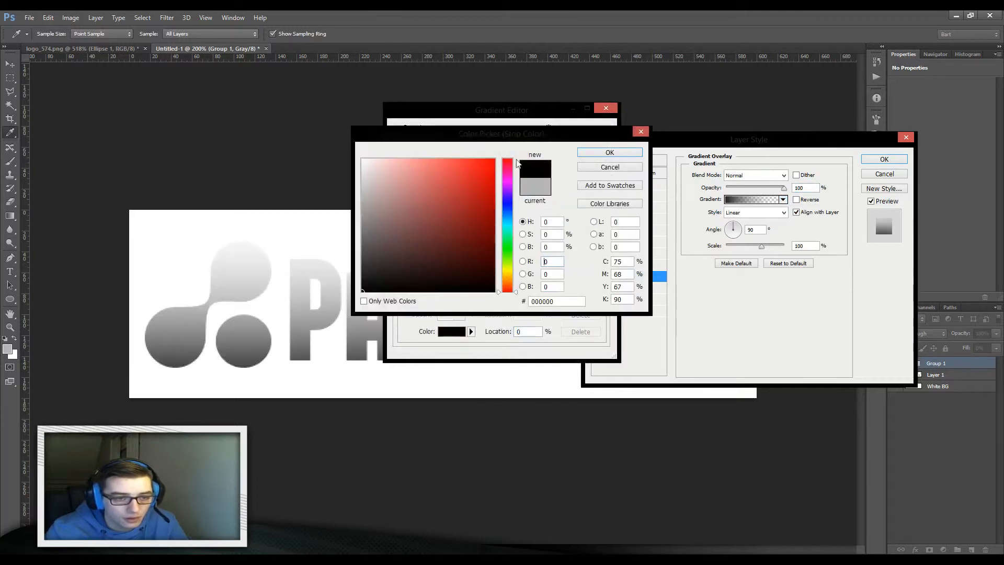
{"action": "left_click", "coordinate": [619, 152]}
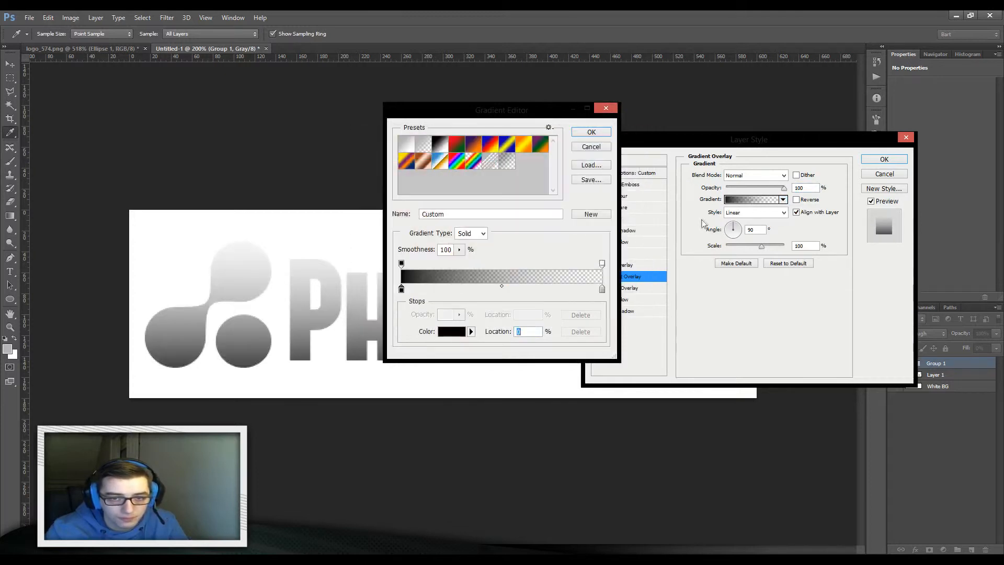
{"action": "left_click", "coordinate": [604, 133]}
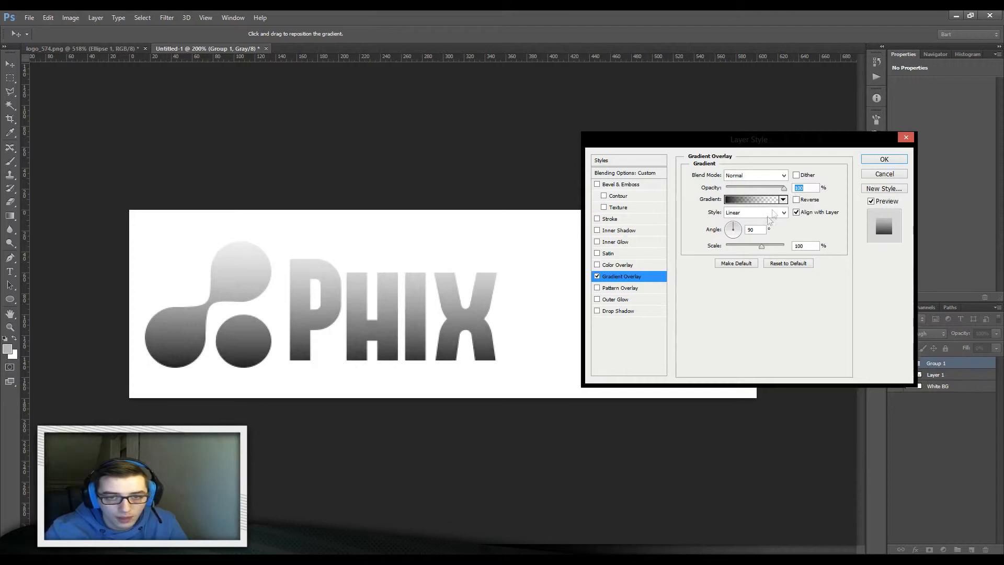
Step: Set the Gradient Overlay angle to -90°, shift the gradient down over the logo and apply the style
{"action": "left_click", "coordinate": [749, 229]}
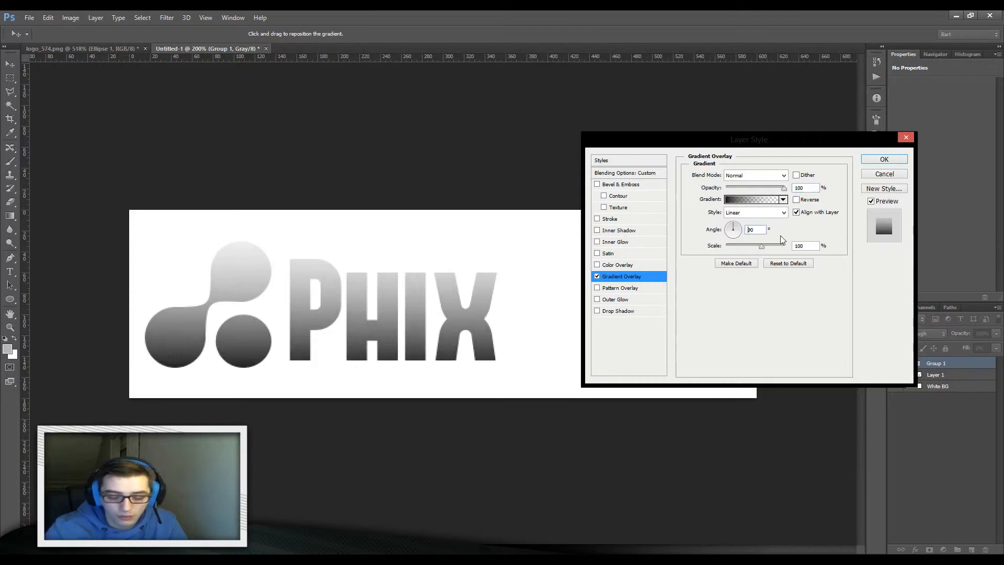
{"action": "type", "text": "-"}
{"action": "left_click_drag", "start_coordinate": [281, 291], "coordinate": [278, 325]}
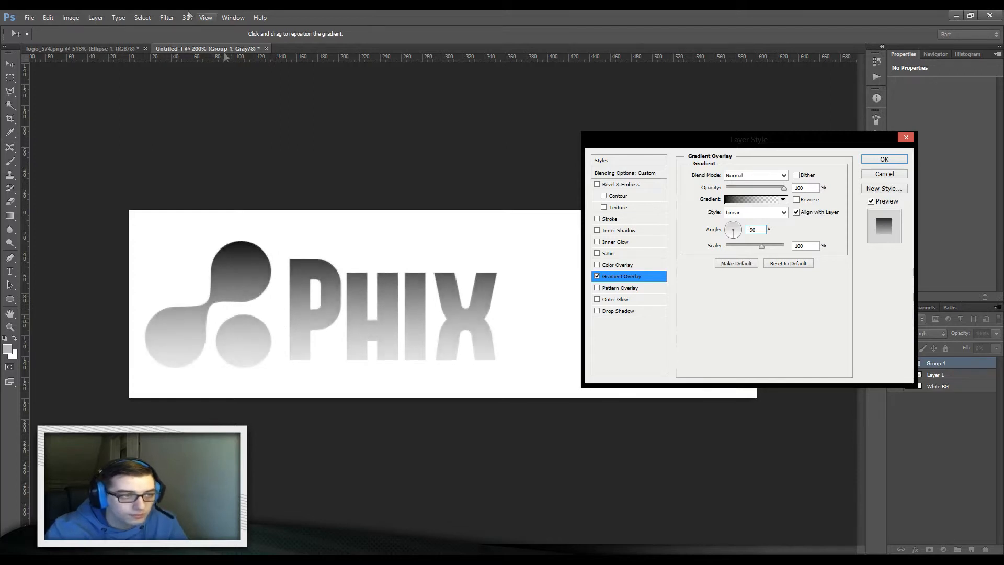
{"action": "left_click", "coordinate": [883, 162]}
Step: Compare the gradient with the original in logo_574.png and move the logo group about 28 px right and 9 px up
{"action": "left_click", "coordinate": [72, 49]}
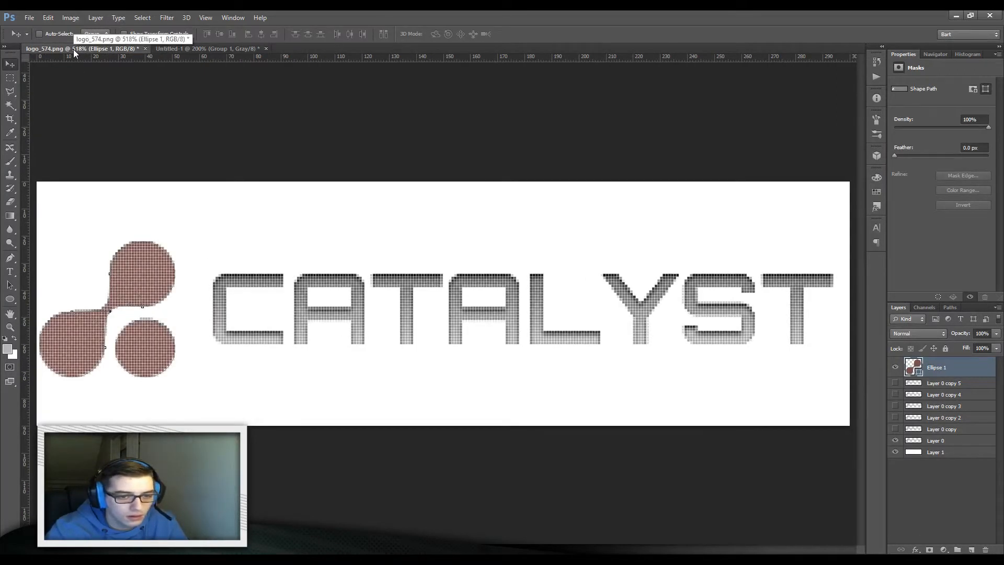
{"action": "left_click", "coordinate": [171, 48]}
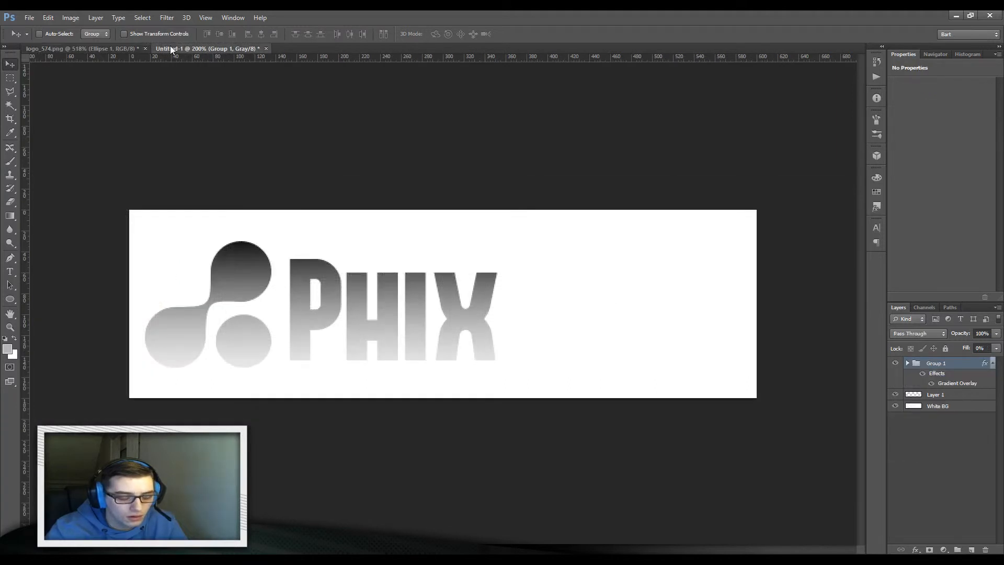
{"action": "left_click_drag", "start_coordinate": [370, 282], "coordinate": [399, 273]}
Step: Reposition the logo group's Gradient Overlay slightly lower across the symbol and text
{"action": "double_click", "coordinate": [942, 386]}
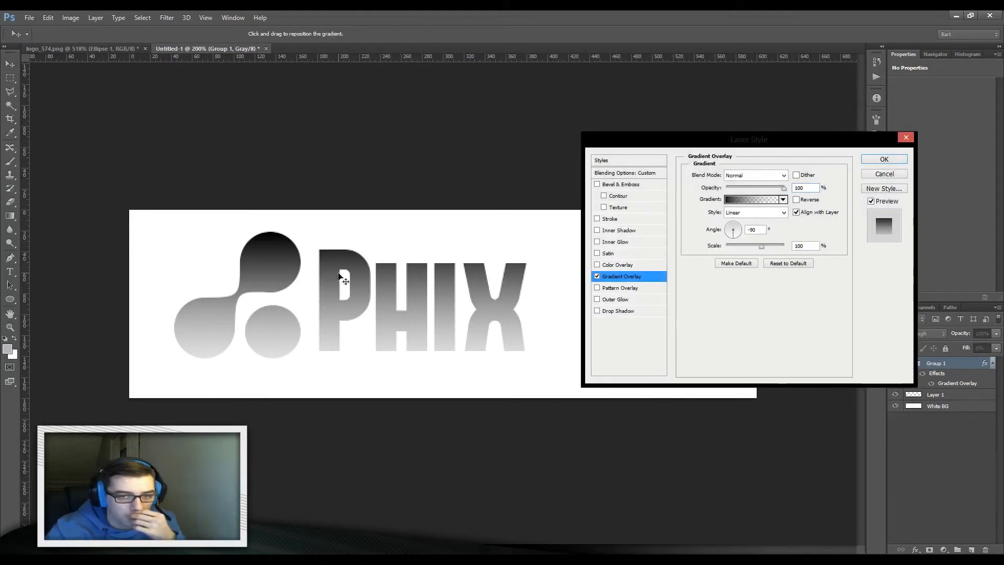
{"action": "mouse_move", "coordinate": [336, 280]}
{"action": "left_mouse_down"}
{"action": "mouse_move", "coordinate": [334, 269]}
{"action": "mouse_move", "coordinate": [331, 285]}
{"action": "left_mouse_up"}
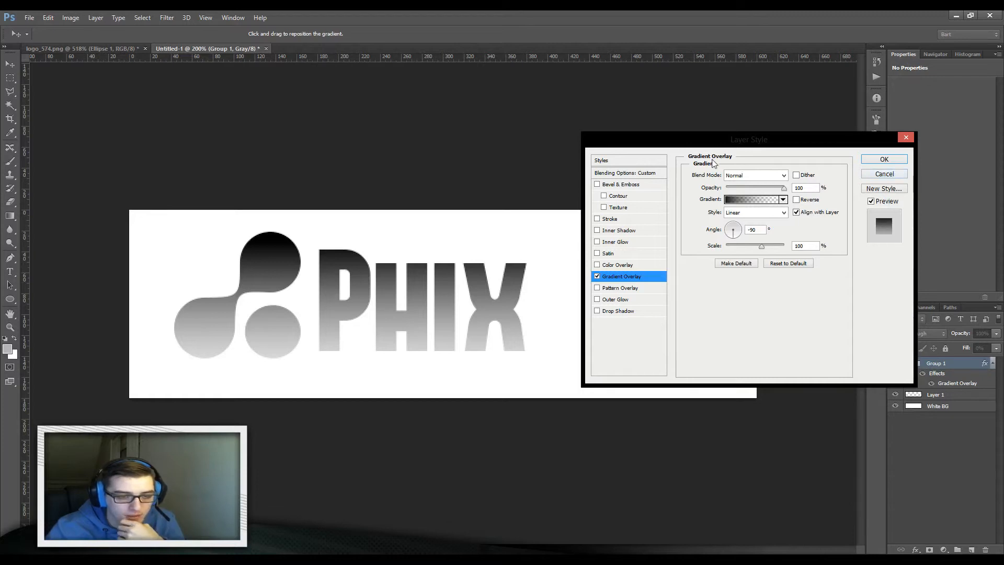
{"action": "key", "text": "Tab"}
Step: Add an Inner Shadow to the logo group with Use Global Light off and an angle of 90°
{"action": "left_click", "coordinate": [611, 231]}
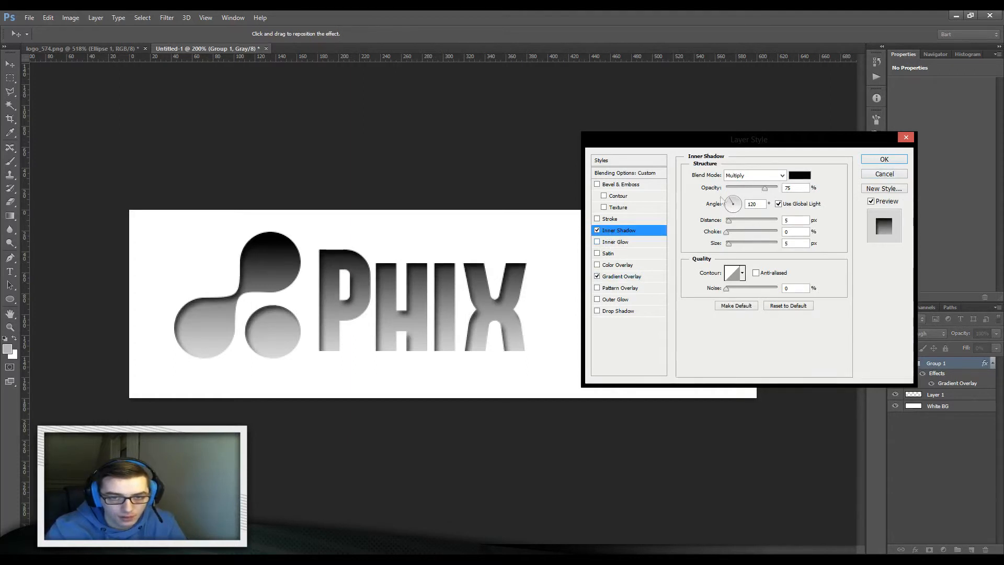
{"action": "left_click", "coordinate": [779, 204]}
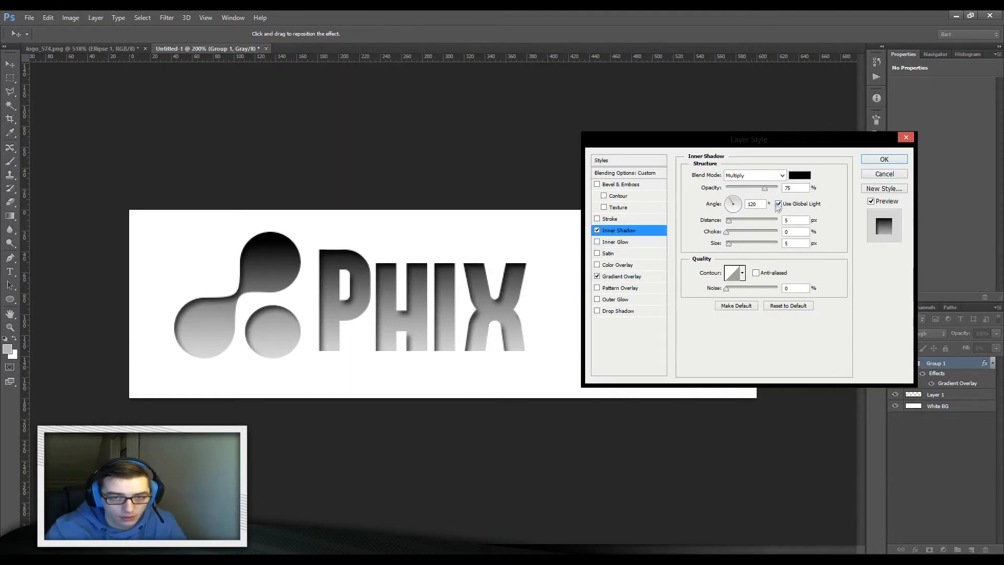
{"action": "type", "text": "90"}
{"action": "key", "text": "Tab"}
{"action": "key", "text": "Tab"}
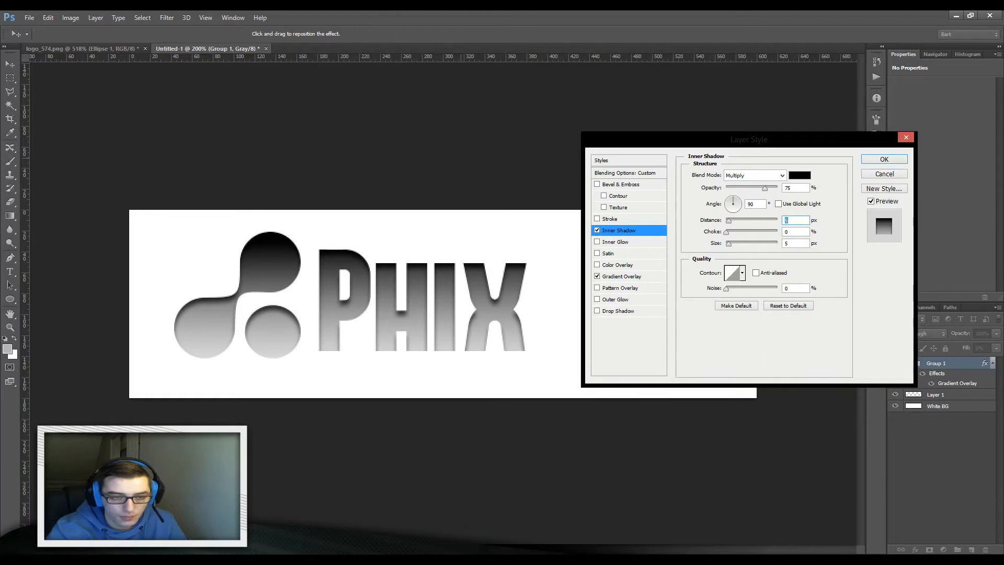
Step: Set the Inner Shadow distance to 2 px and size to 1 px, and apply the layer style
{"action": "type", "text": "2"}
{"action": "key", "text": "Tab"}
{"action": "key", "text": "Tab"}
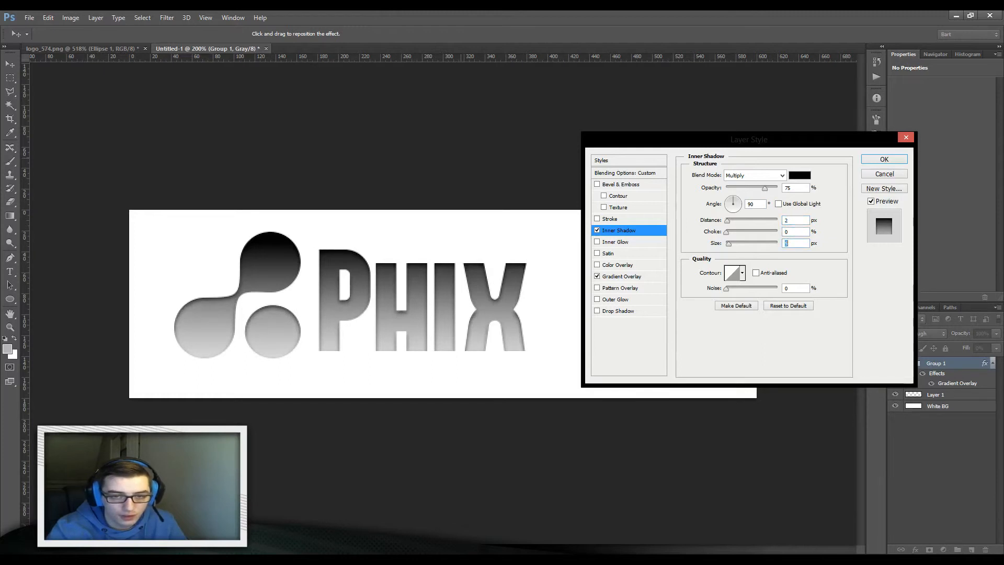
{"action": "type", "text": "2"}
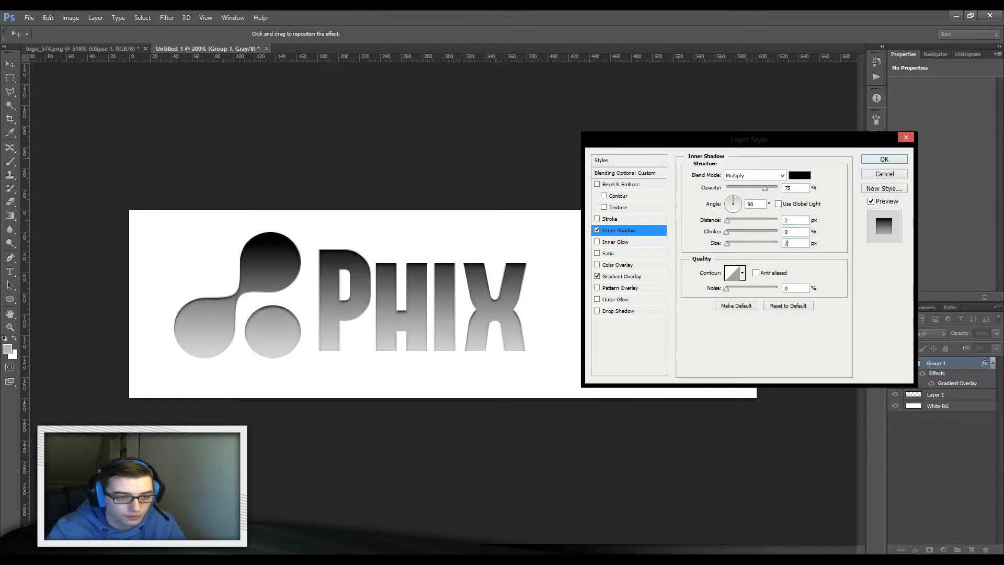
{"action": "key", "text": "BackSpace"}
{"action": "key", "text": "Tab"}
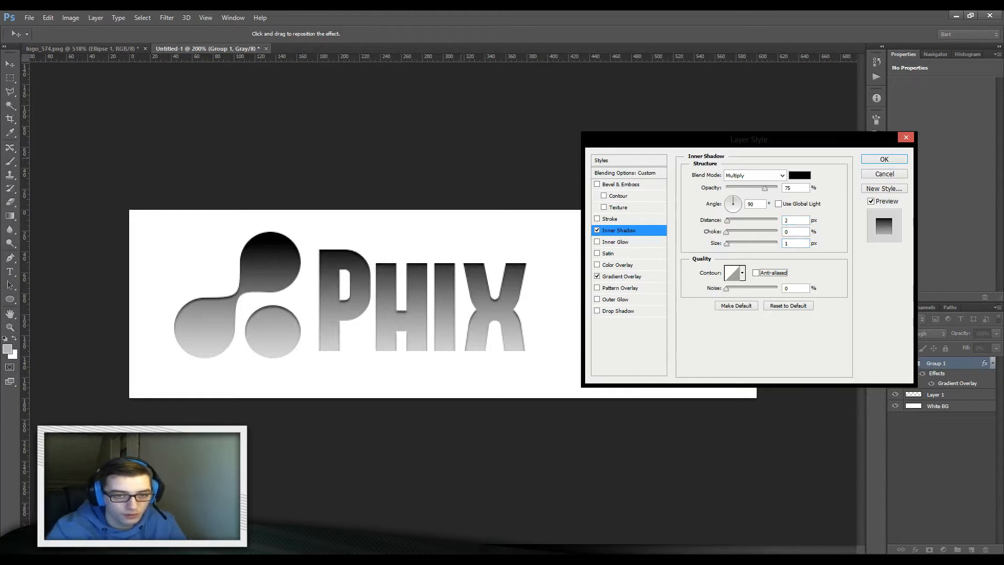
{"action": "key", "text": "shift+Tab"}
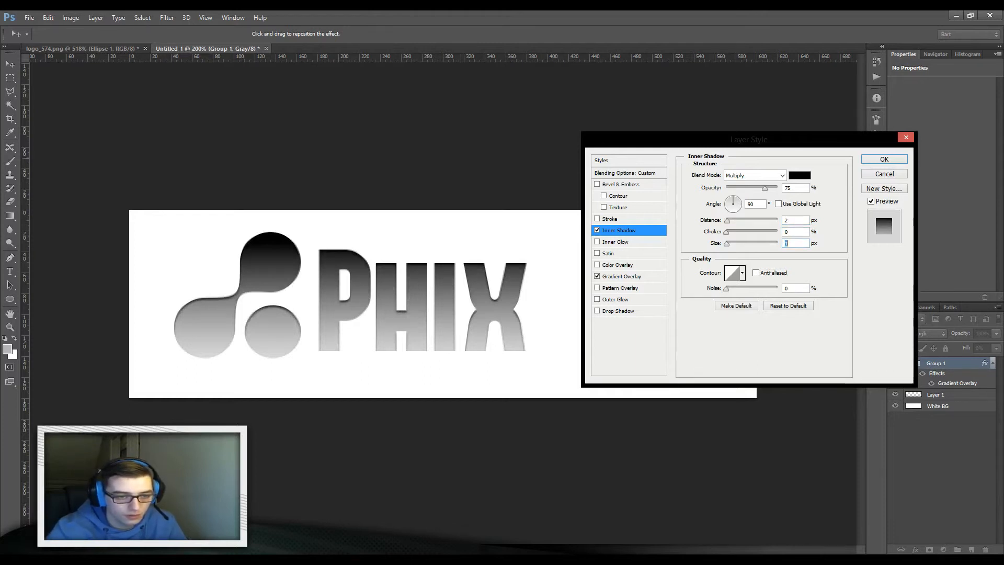
{"action": "left_click", "coordinate": [117, 45]}
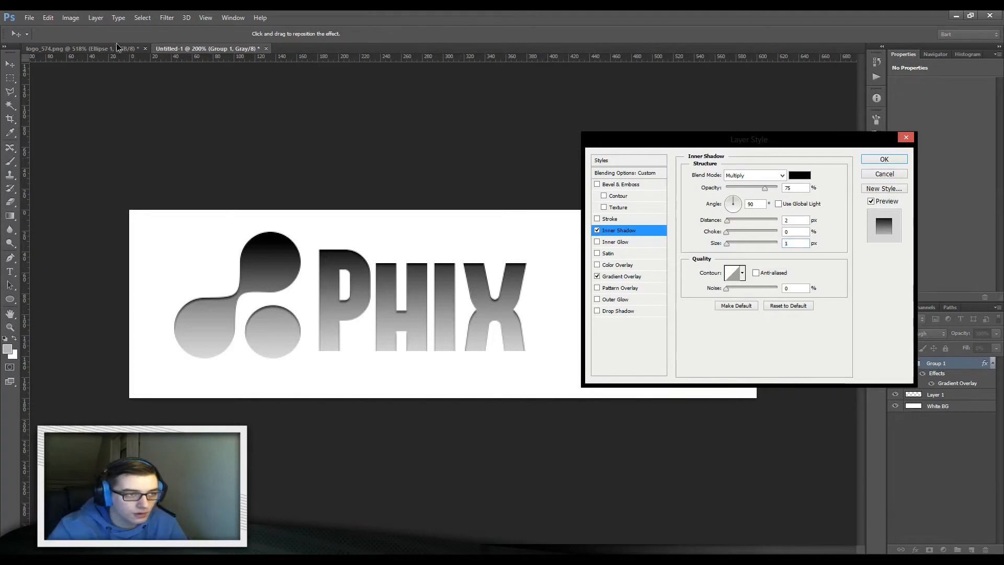
{"action": "left_click", "coordinate": [888, 159]}
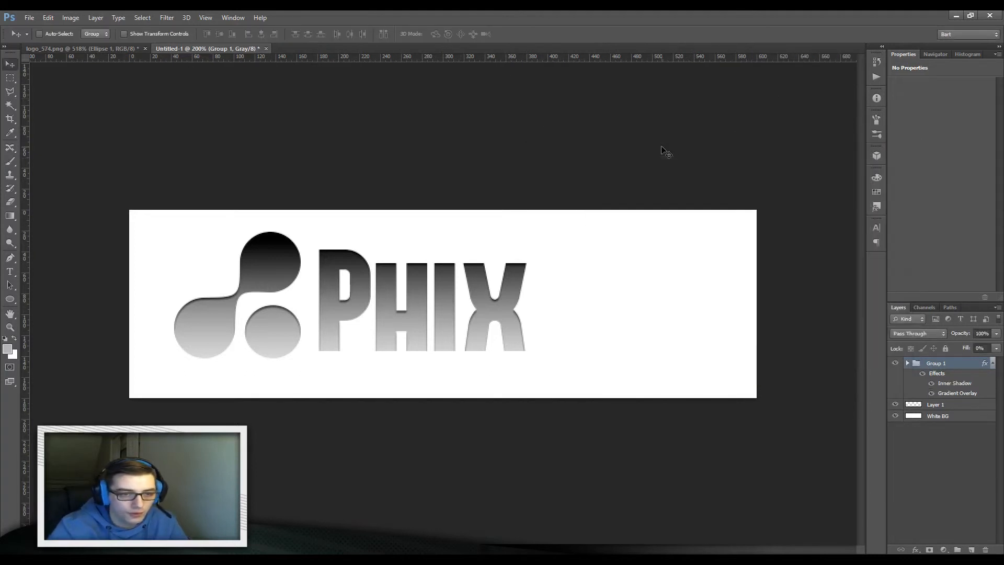
Step: Compare the styled logo with the original in logo_574.png and review the group's Inner Shadow settings
{"action": "left_click", "coordinate": [48, 48]}
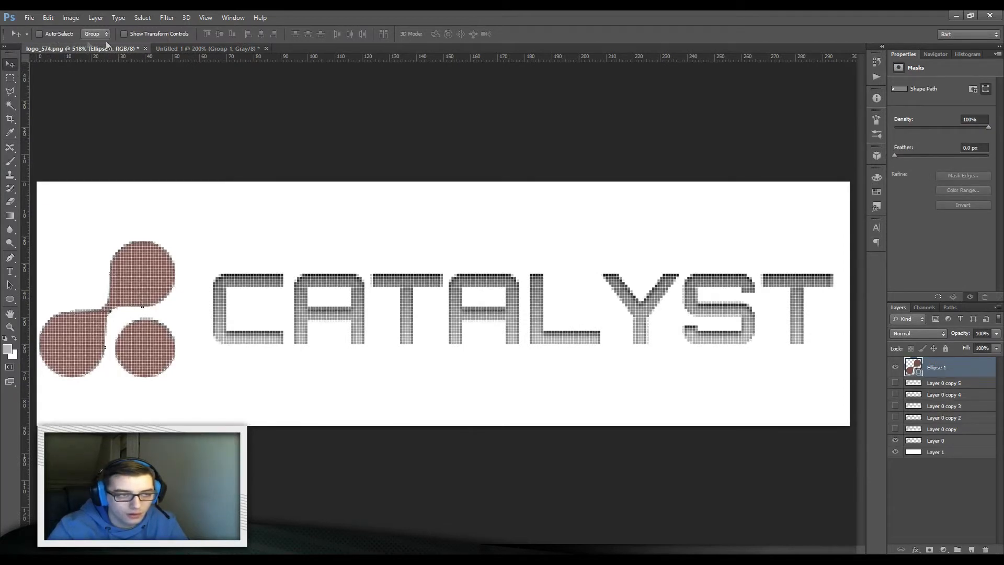
{"action": "left_click", "coordinate": [184, 51]}
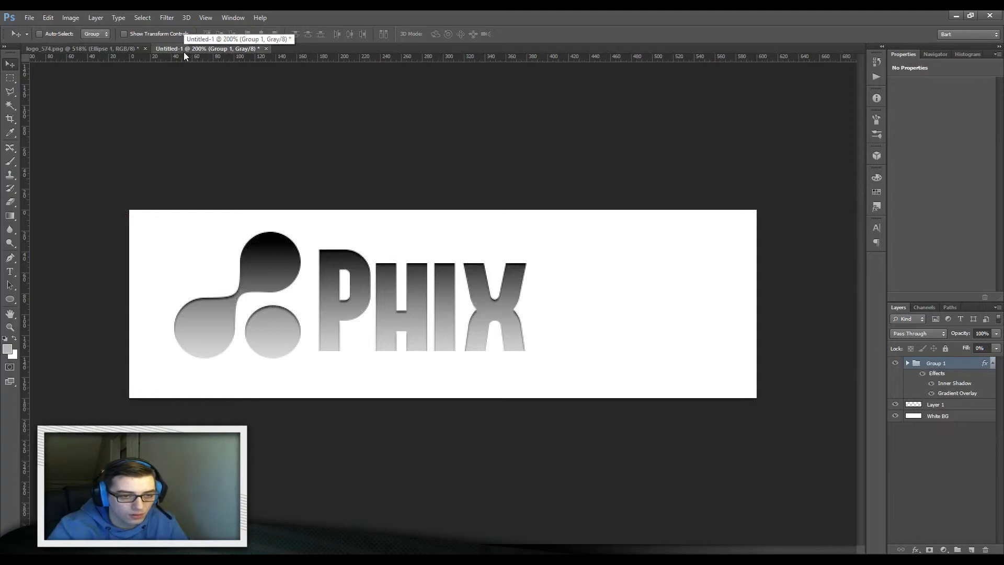
{"action": "left_click", "coordinate": [145, 48]}
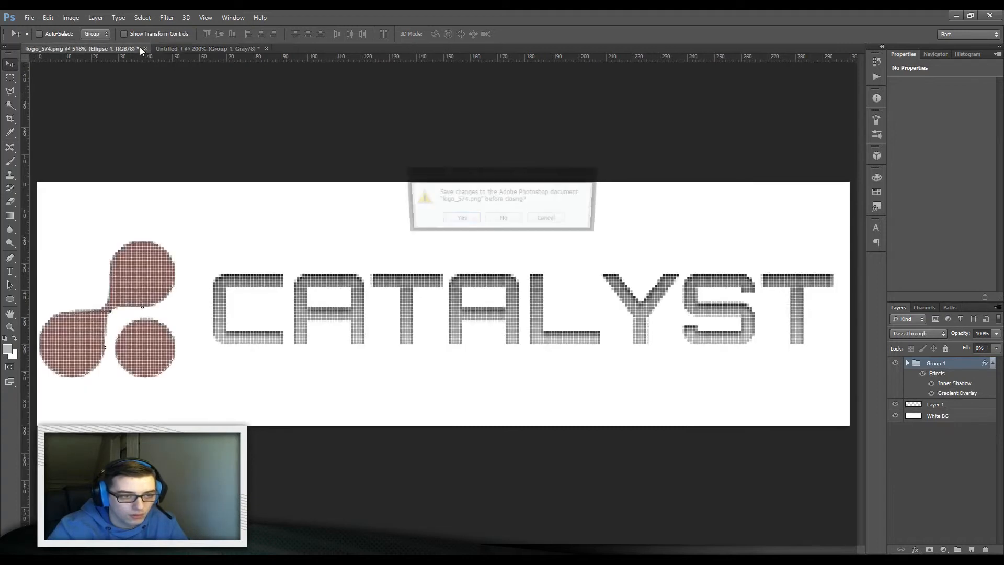
{"action": "left_click", "coordinate": [548, 219]}
{"action": "left_click", "coordinate": [215, 51]}
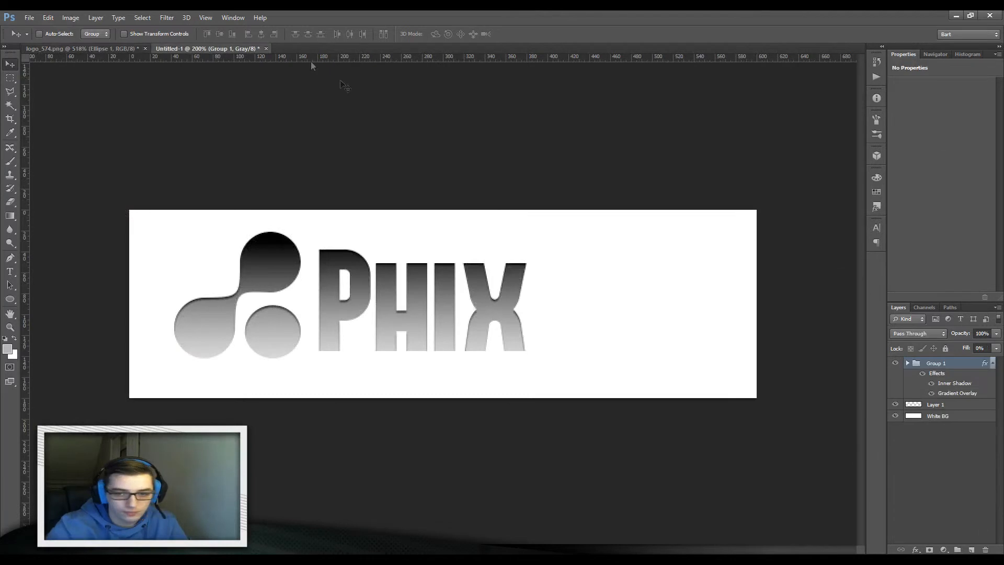
{"action": "double_click", "coordinate": [945, 385]}
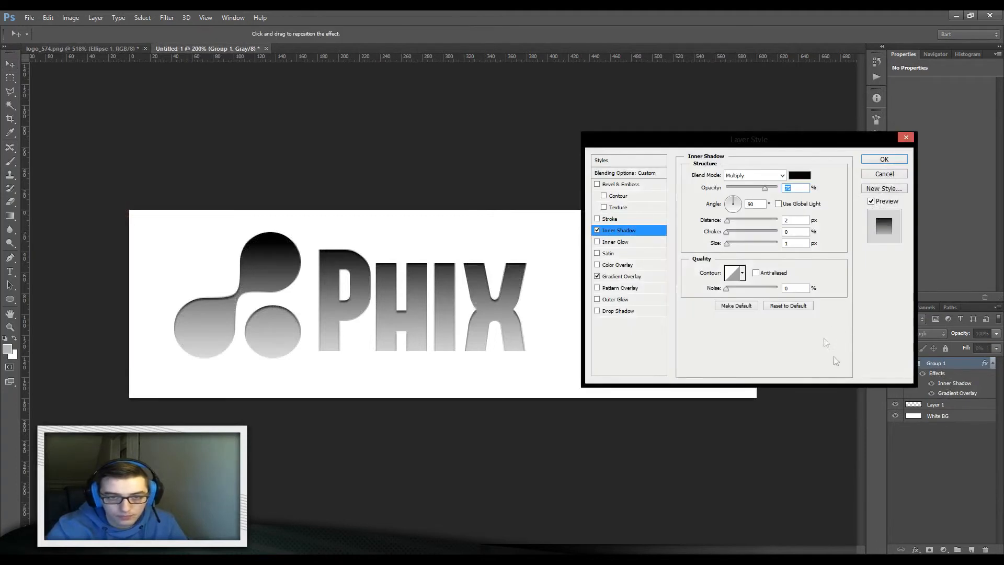
{"action": "left_click", "coordinate": [883, 159]}
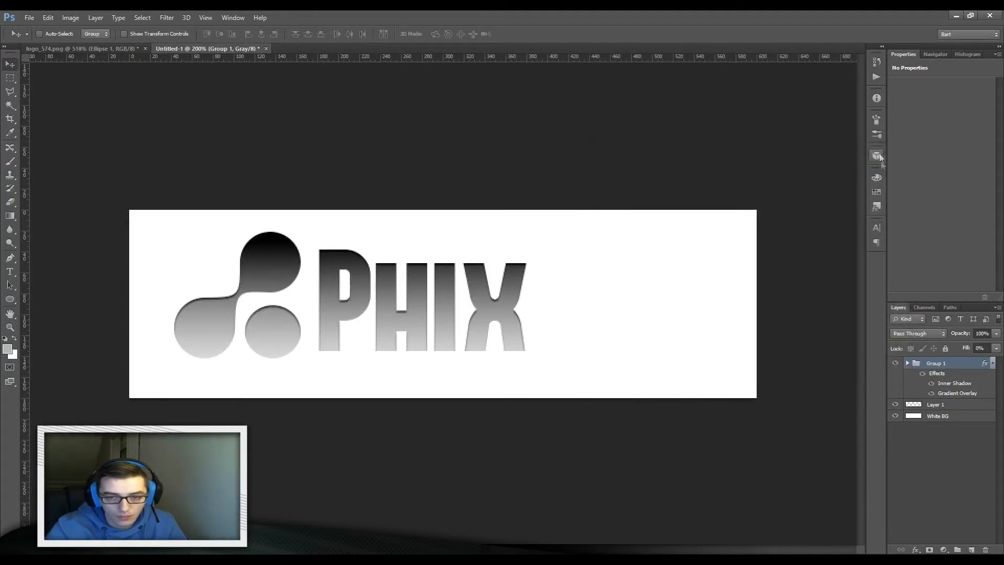
Step: Close the logo_574.png document, keeping the new Phix logo document open
{"action": "left_click", "coordinate": [100, 49]}
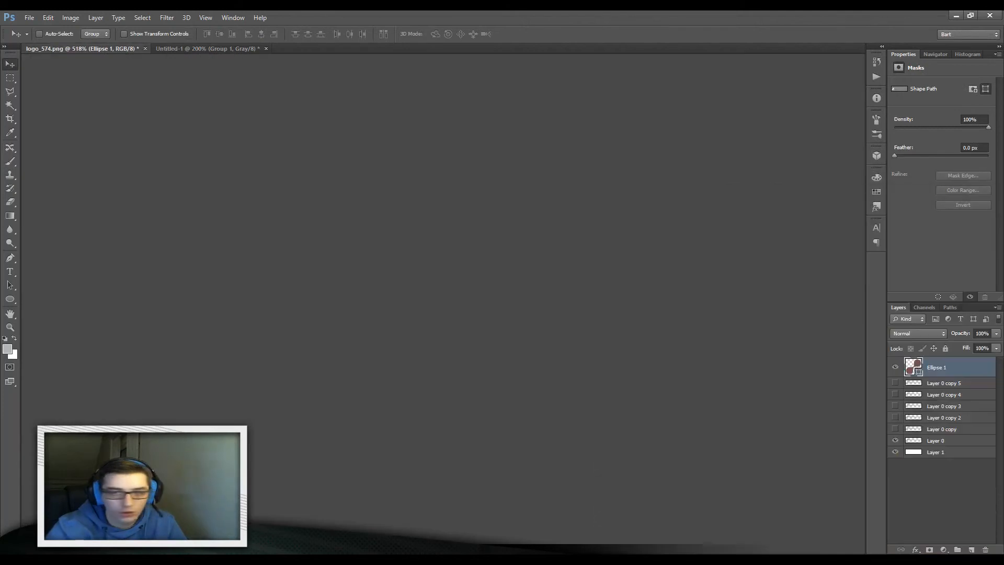
{"action": "key", "text": "ctrl+w"}
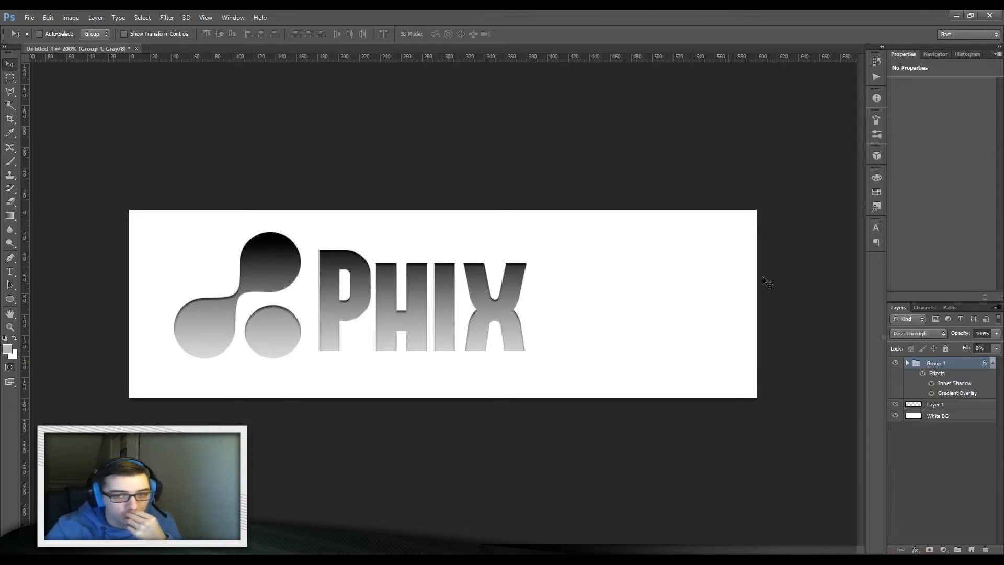
Step: In the logo group's Gradient Overlay, move the black colour stop to 17% and the grey colour stop to 90%
{"action": "double_click", "coordinate": [960, 385]}
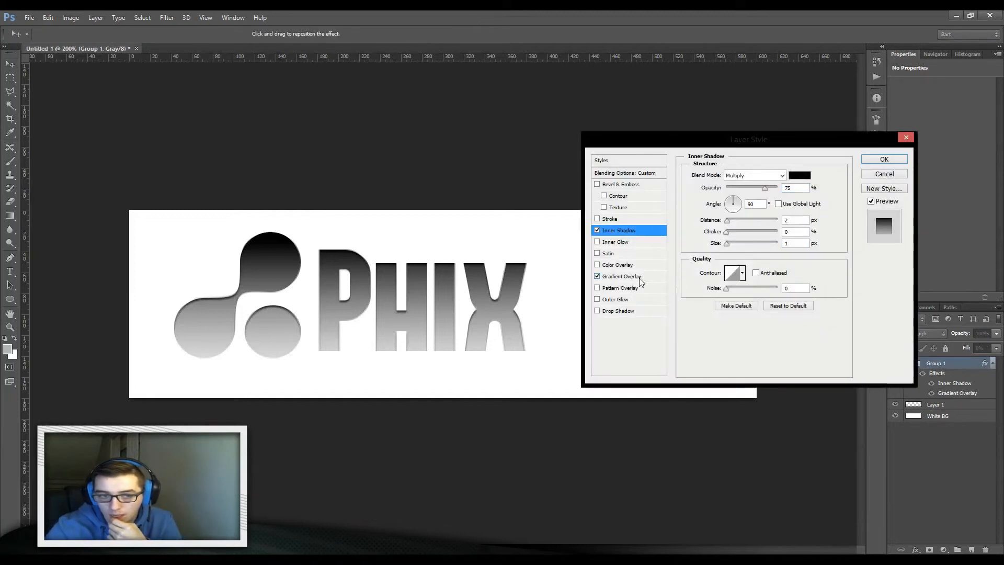
{"action": "left_click", "coordinate": [640, 277]}
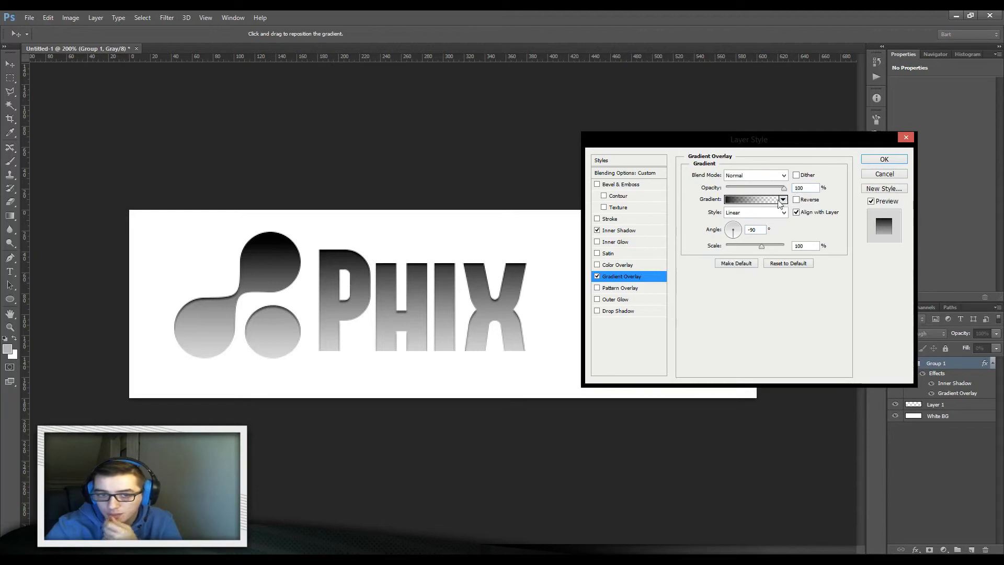
{"action": "left_click", "coordinate": [777, 201]}
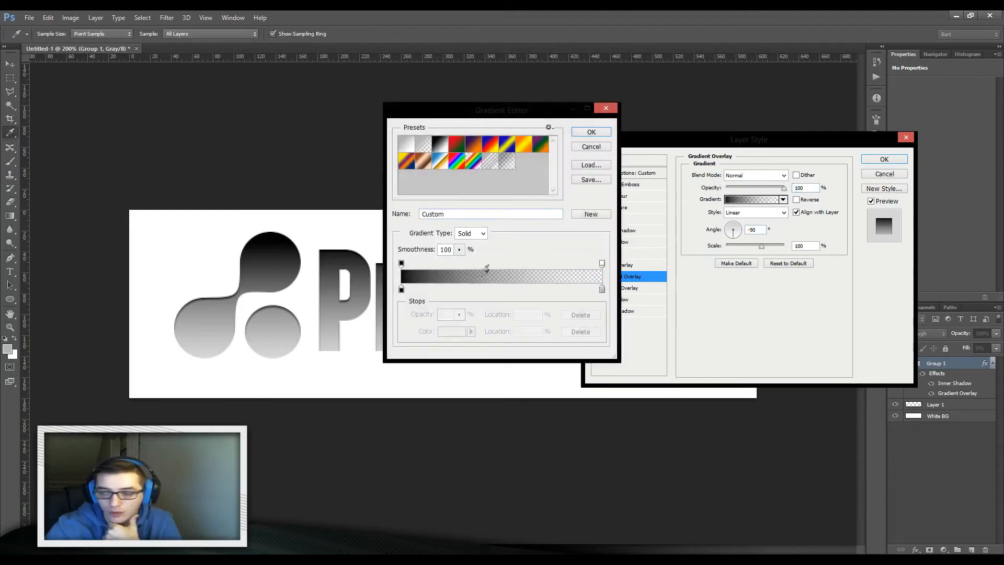
{"action": "left_click_drag", "start_coordinate": [401, 289], "coordinate": [432, 296]}
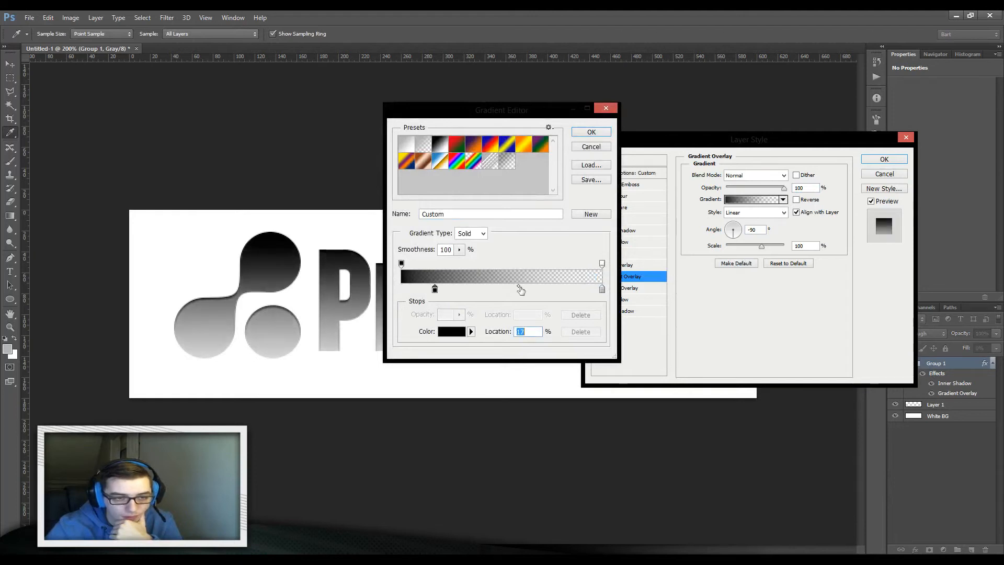
{"action": "left_click_drag", "start_coordinate": [602, 289], "coordinate": [581, 290]}
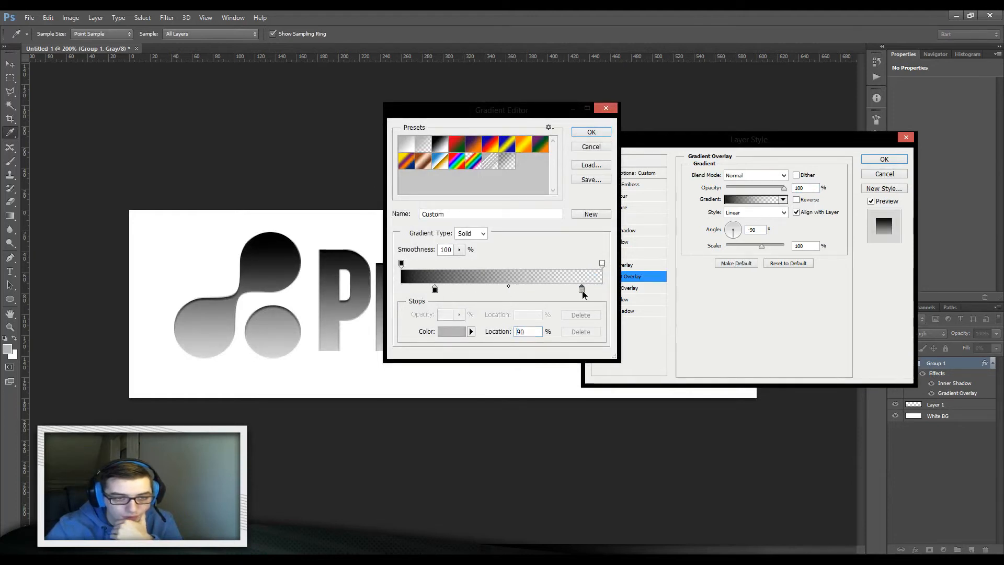
Step: Move the gradient's transparent opacity stop to 90%, set its opacity to 1%, and apply the layer style
{"action": "left_click", "coordinate": [602, 265]}
{"action": "left_click_drag", "start_coordinate": [602, 265], "coordinate": [581, 266]}
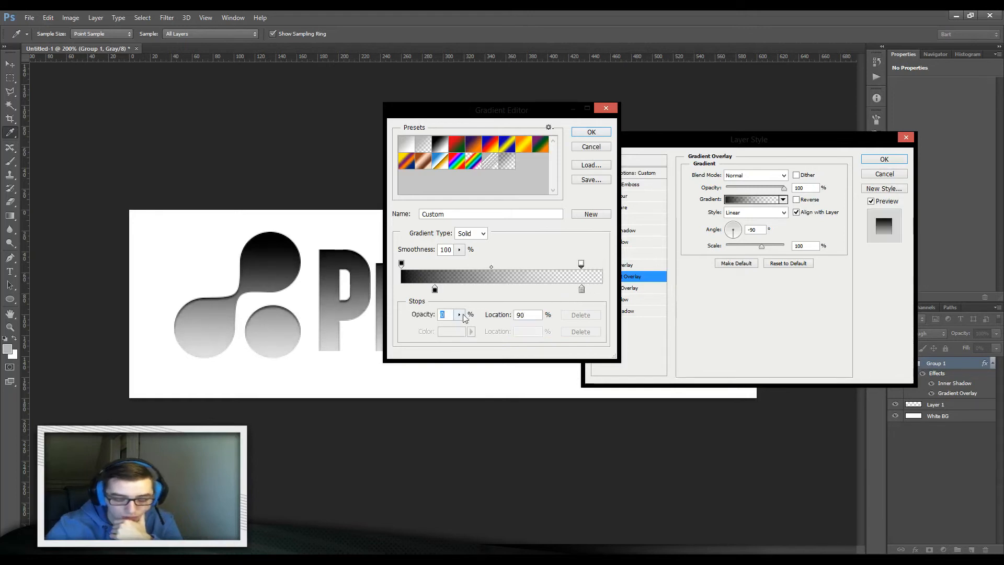
{"action": "type", "text": "10"}
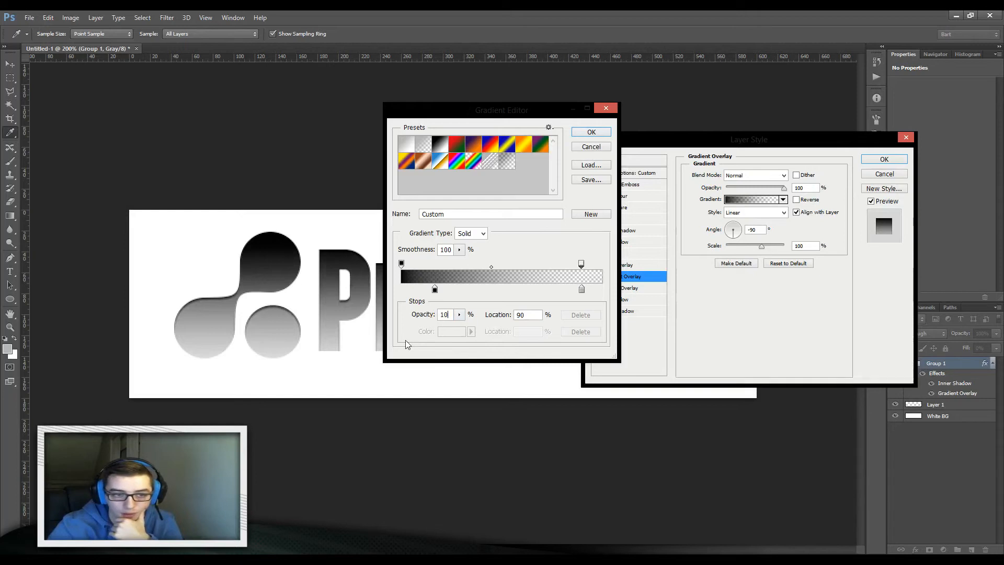
{"action": "key", "text": "BackSpace"}
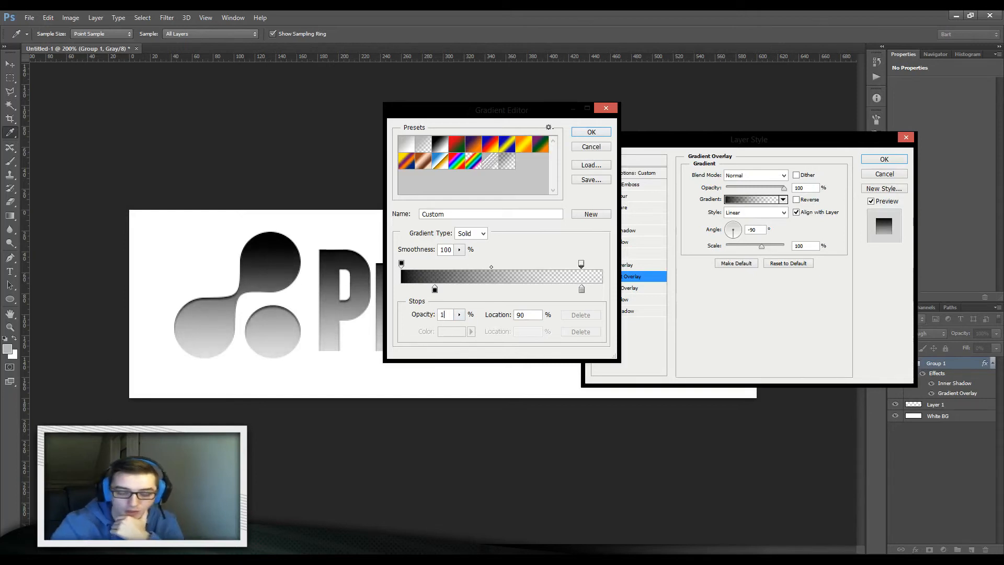
{"action": "key", "text": "Return"}
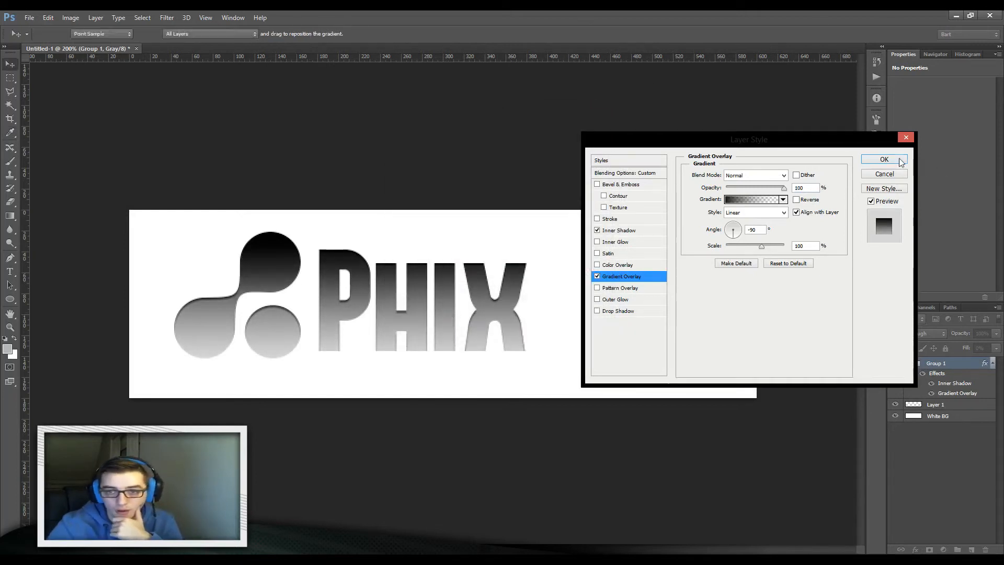
{"action": "left_click", "coordinate": [900, 162]}
Step: Place the floating logo_574.png window below the Phix logo and view it at 100% to compare the two designs
{"action": "left_click_drag", "start_coordinate": [1003, 158], "coordinate": [449, 165]}
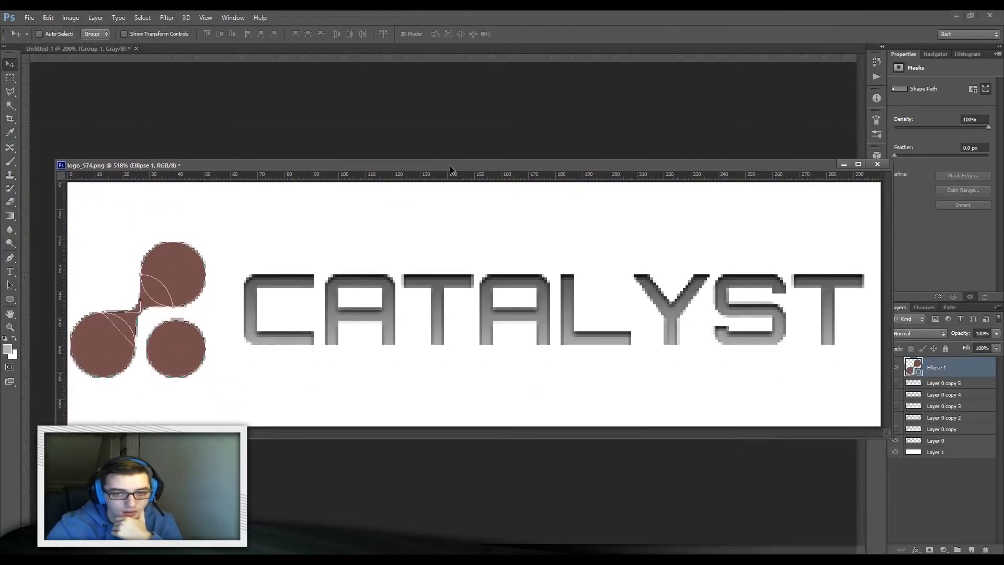
{"action": "left_click_drag", "start_coordinate": [888, 431], "coordinate": [716, 328]}
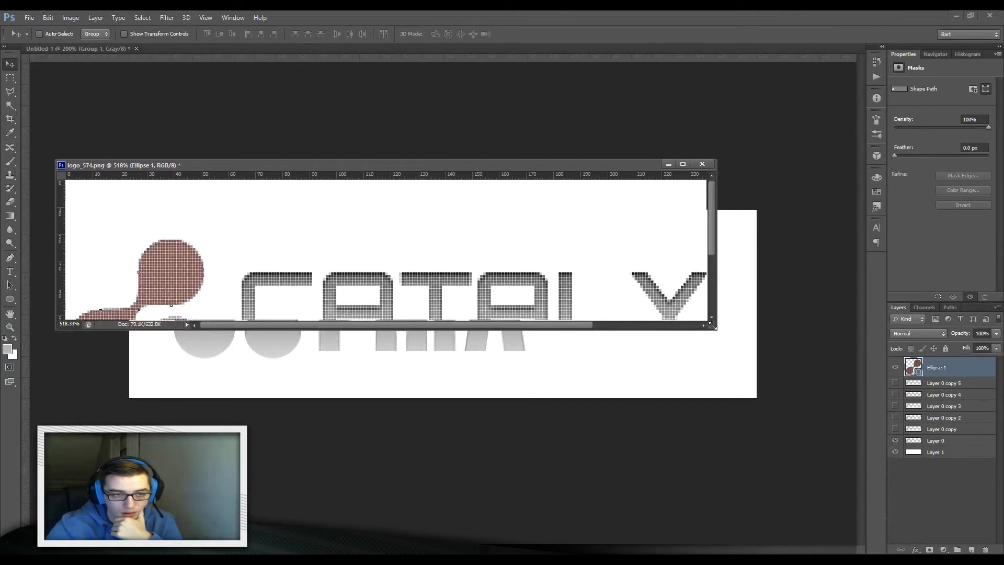
{"action": "left_click_drag", "start_coordinate": [510, 174], "coordinate": [572, 376]}
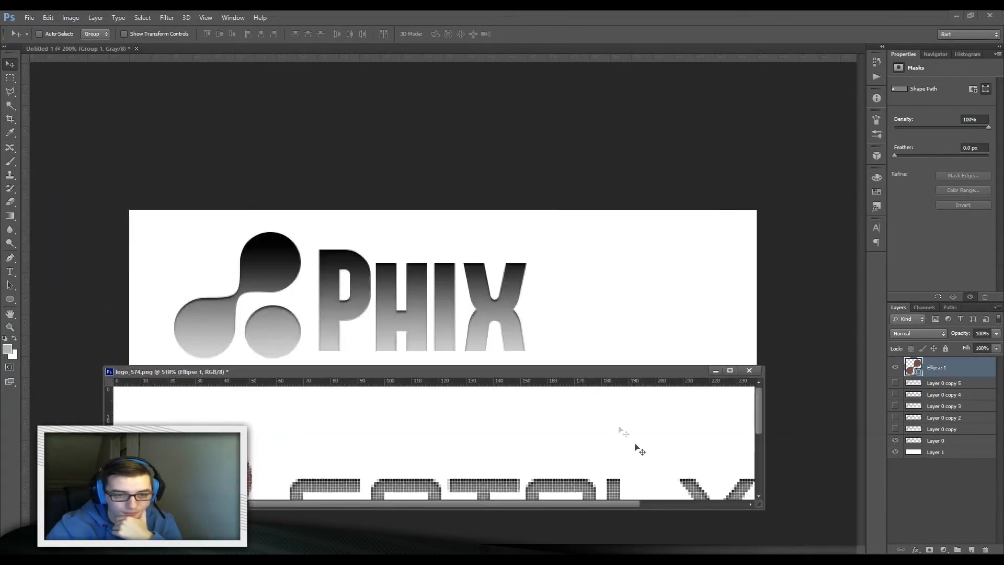
{"action": "key", "text": "ctrl+1"}
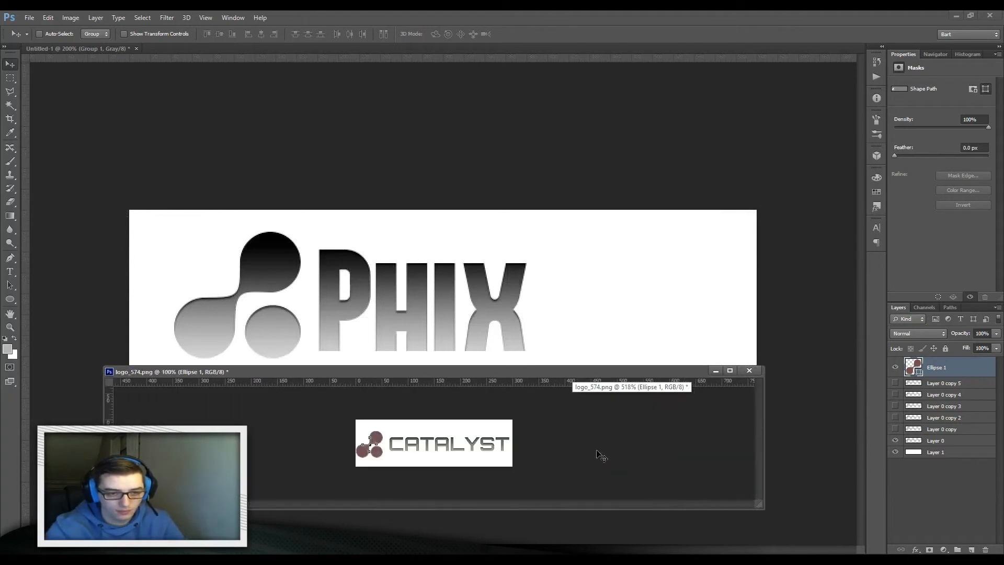
{"action": "key", "text": "ctrl+0"}
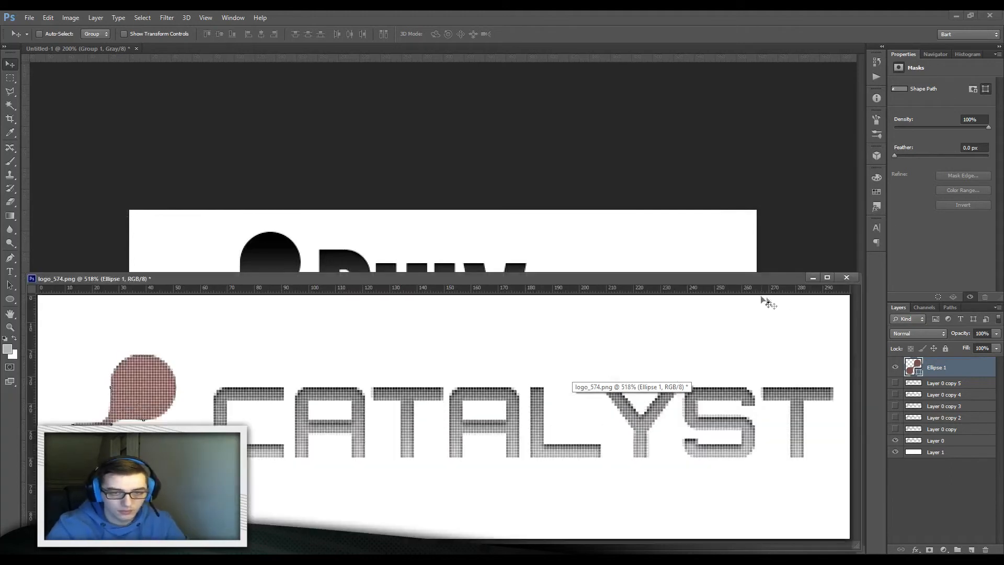
{"action": "left_click_drag", "start_coordinate": [715, 279], "coordinate": [708, 385]}
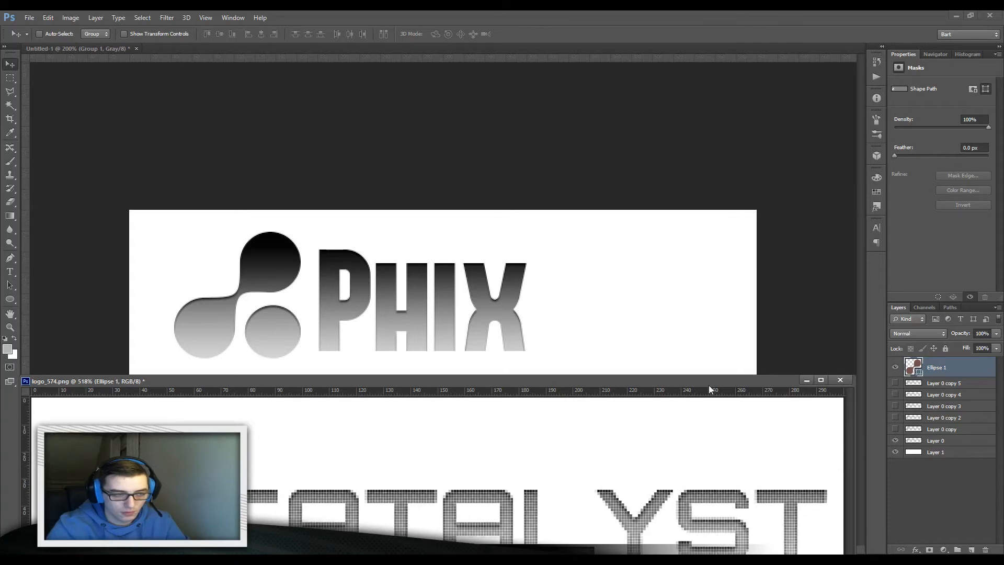
{"action": "key", "text": "ctrl+1"}
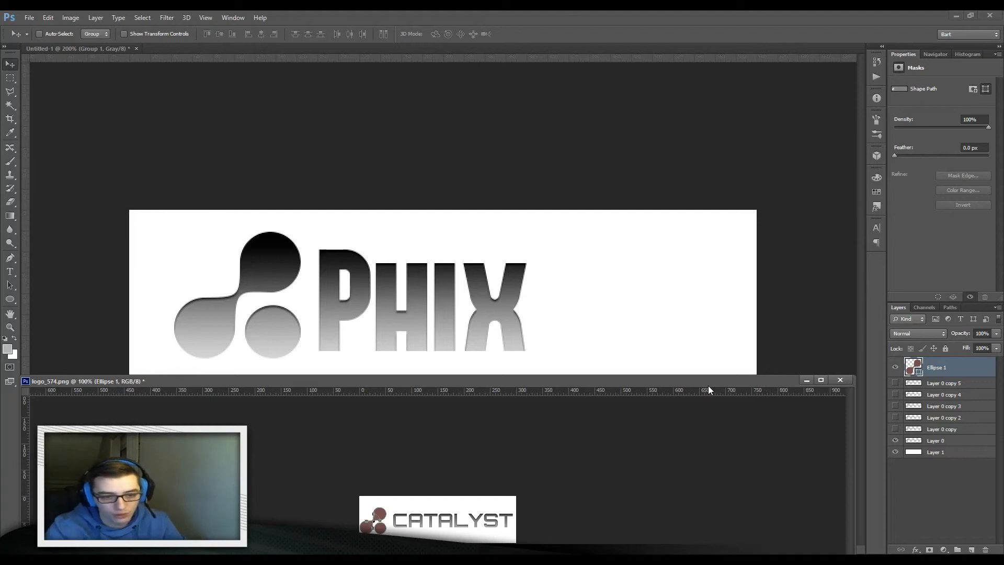
Step: Move the Phix group's black Gradient Overlay colour stop to 0%, shift the gradient slightly downward on the canvas, and apply the style
{"action": "left_click", "coordinate": [658, 262]}
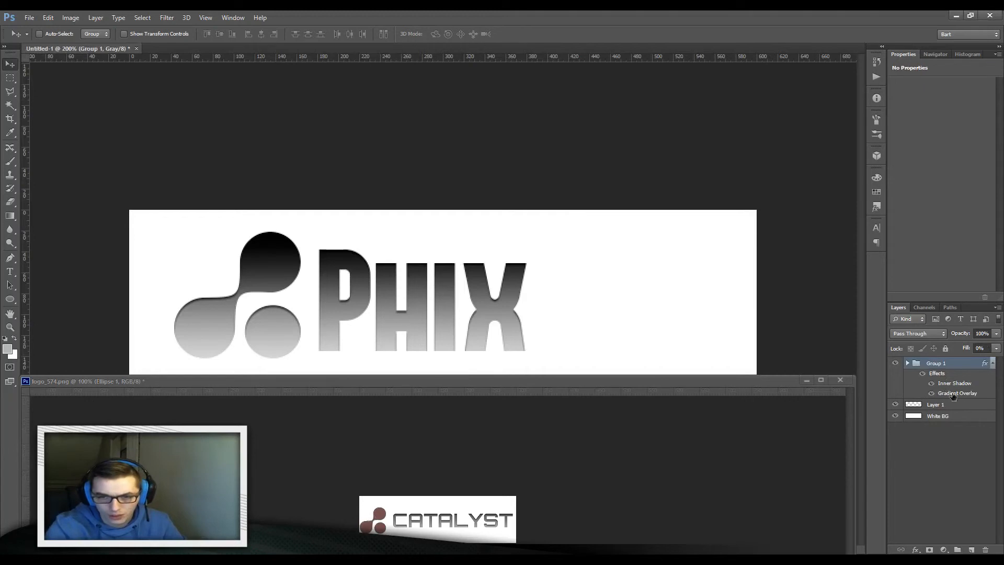
{"action": "double_click", "coordinate": [954, 396]}
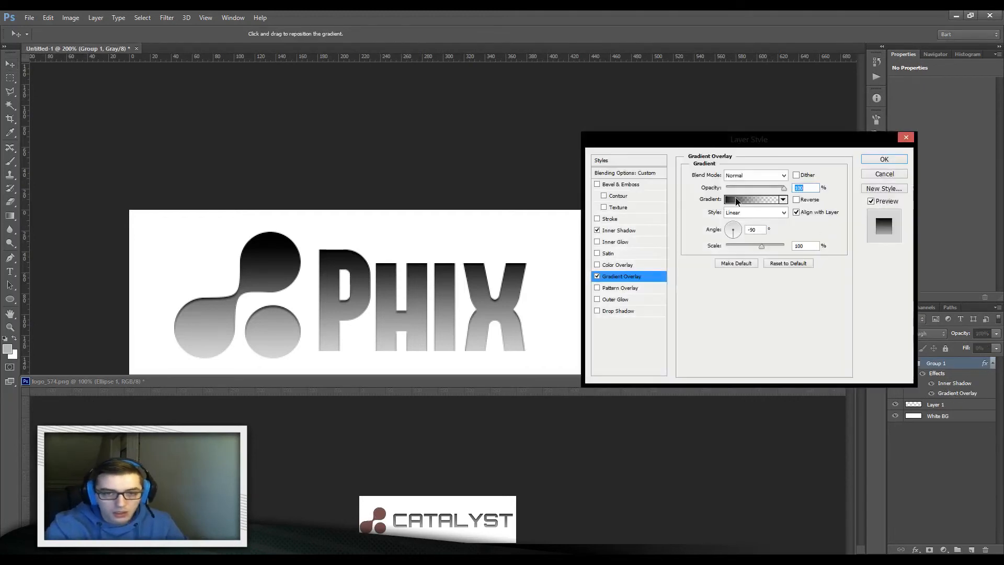
{"action": "left_click", "coordinate": [737, 200]}
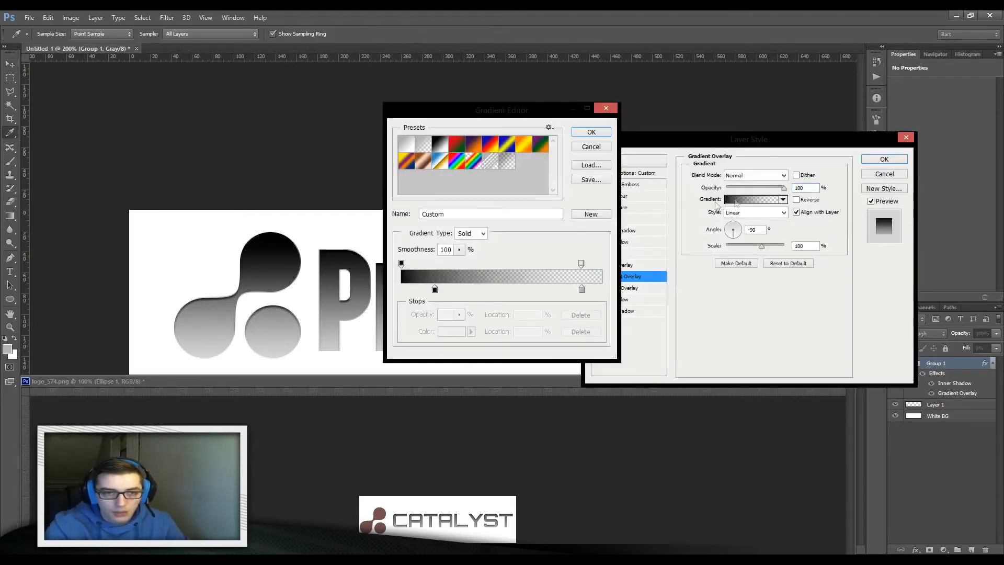
{"action": "left_click", "coordinate": [434, 290]}
{"action": "left_click", "coordinate": [596, 132]}
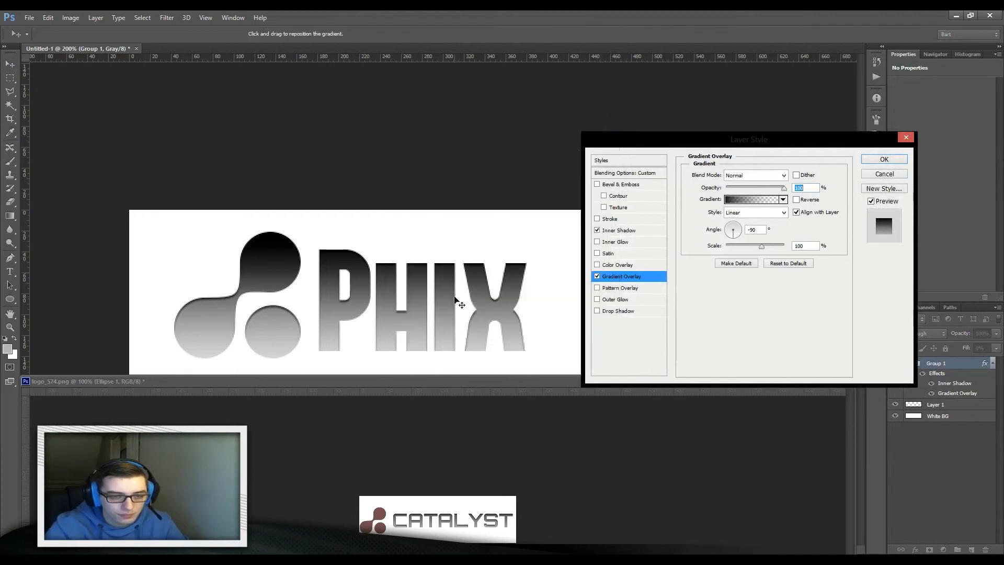
{"action": "left_click", "coordinate": [751, 200]}
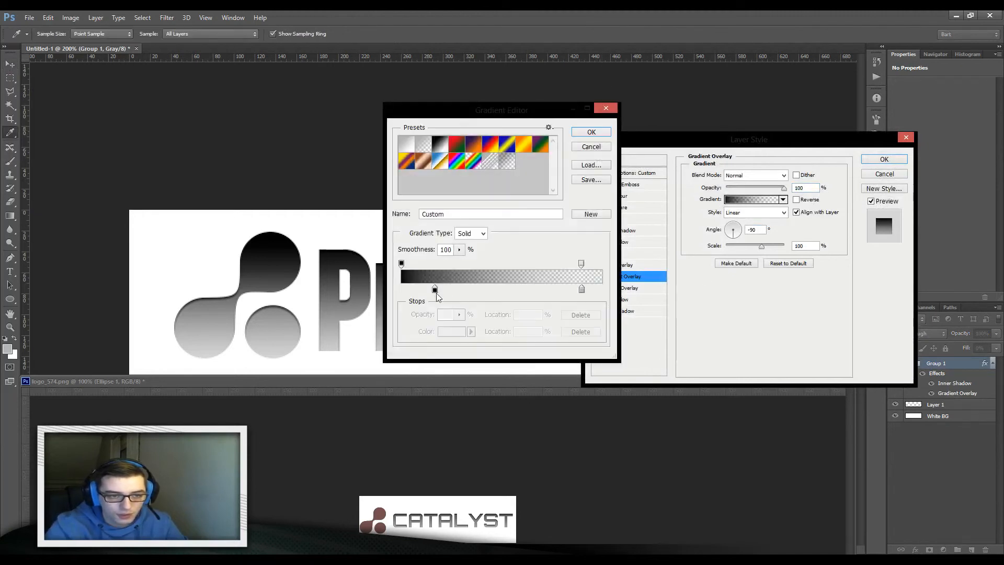
{"action": "left_click_drag", "start_coordinate": [435, 291], "coordinate": [402, 290]}
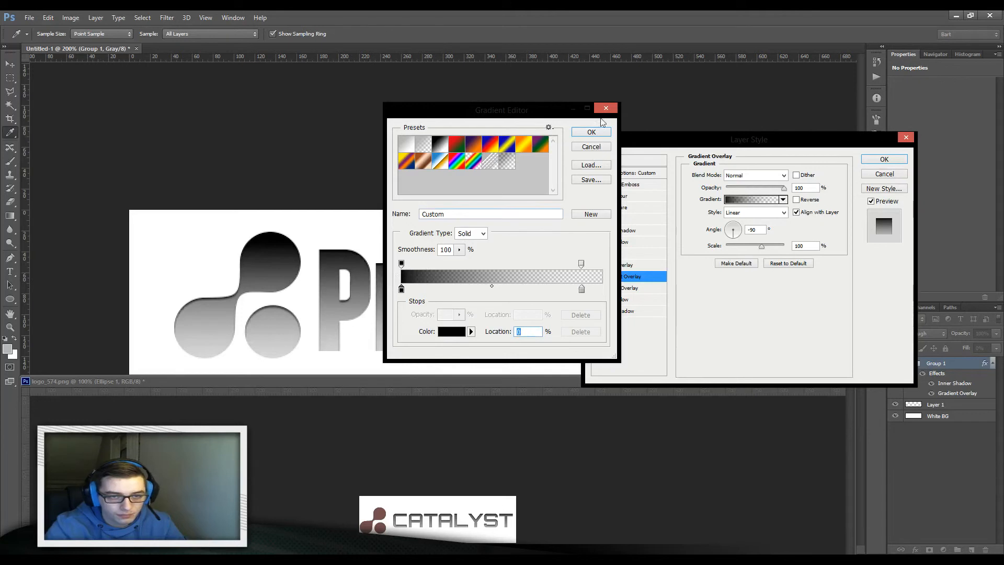
{"action": "left_click", "coordinate": [589, 133]}
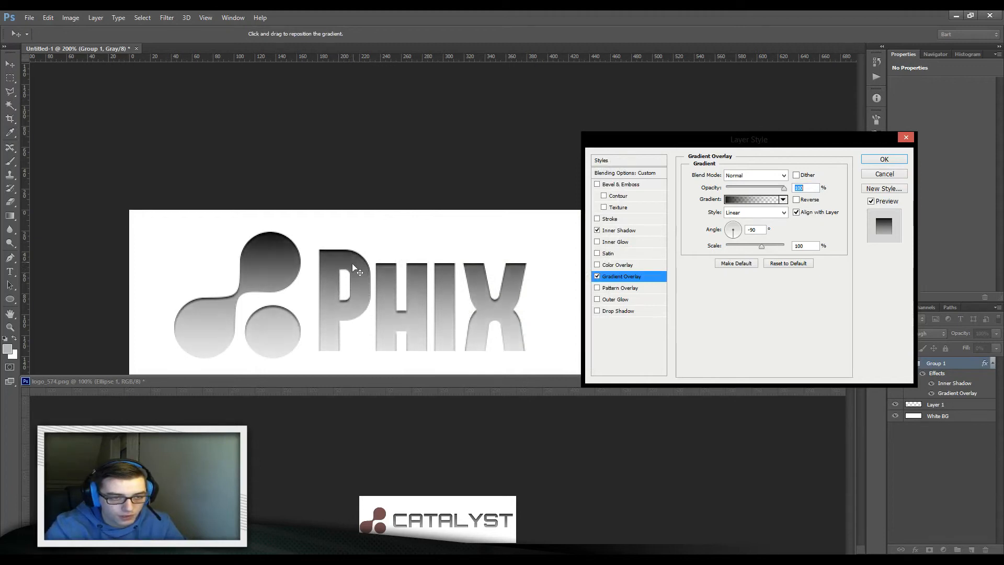
{"action": "left_click_drag", "start_coordinate": [352, 264], "coordinate": [352, 276]}
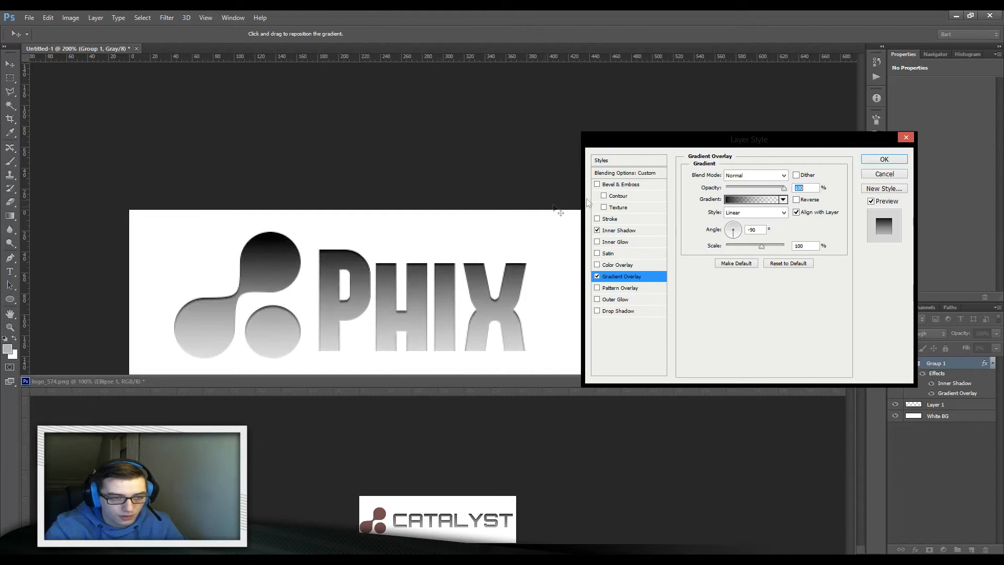
{"action": "left_click", "coordinate": [883, 159]}
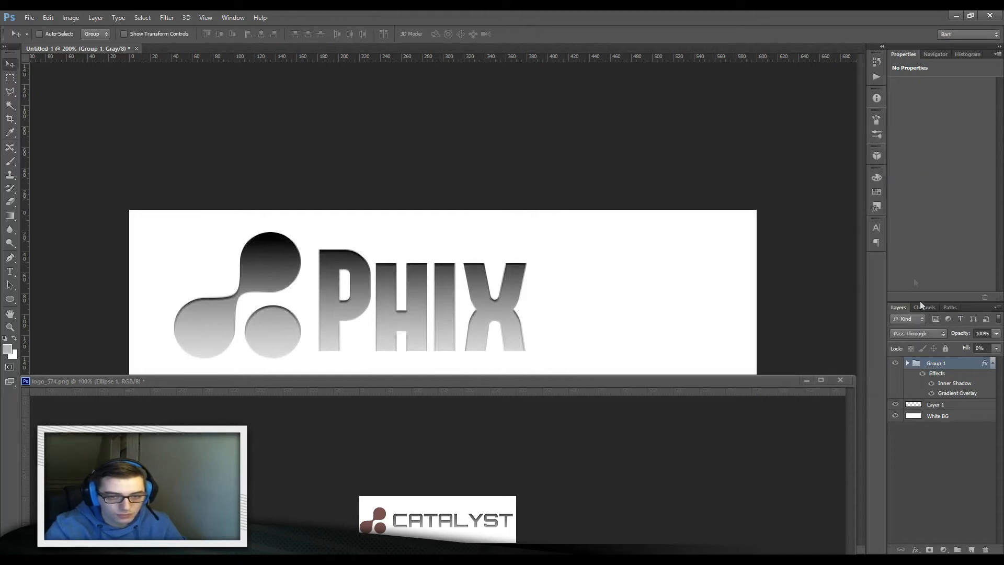
Step: Close the logo_574.png document and save its changes
{"action": "left_click", "coordinate": [839, 379]}
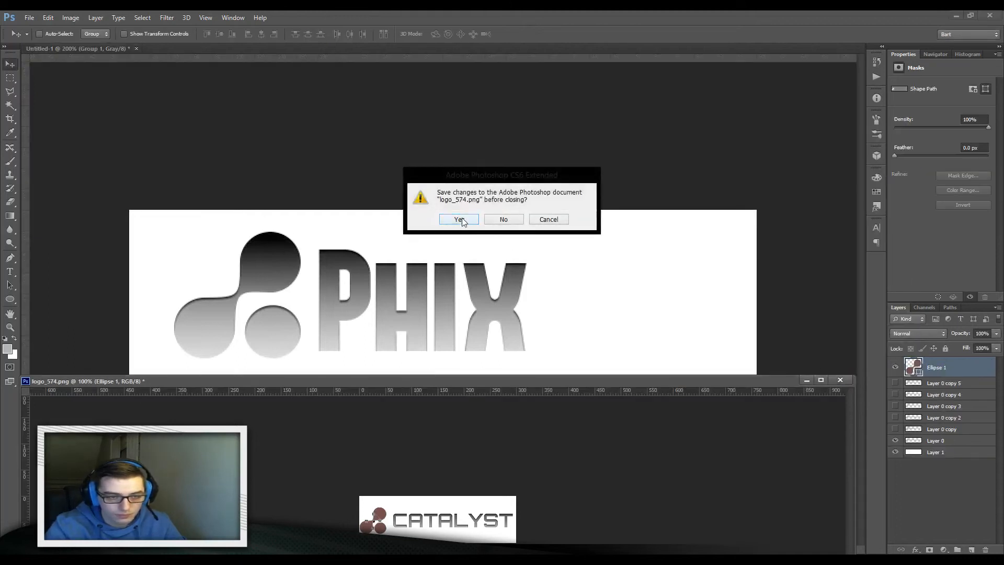
{"action": "left_click", "coordinate": [461, 219]}
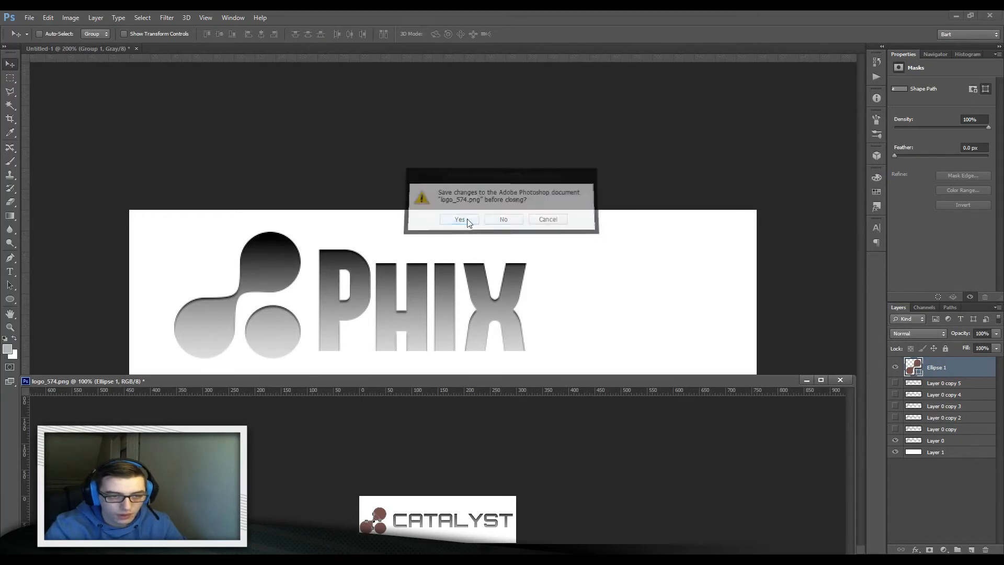
{"action": "left_click", "coordinate": [634, 390]}
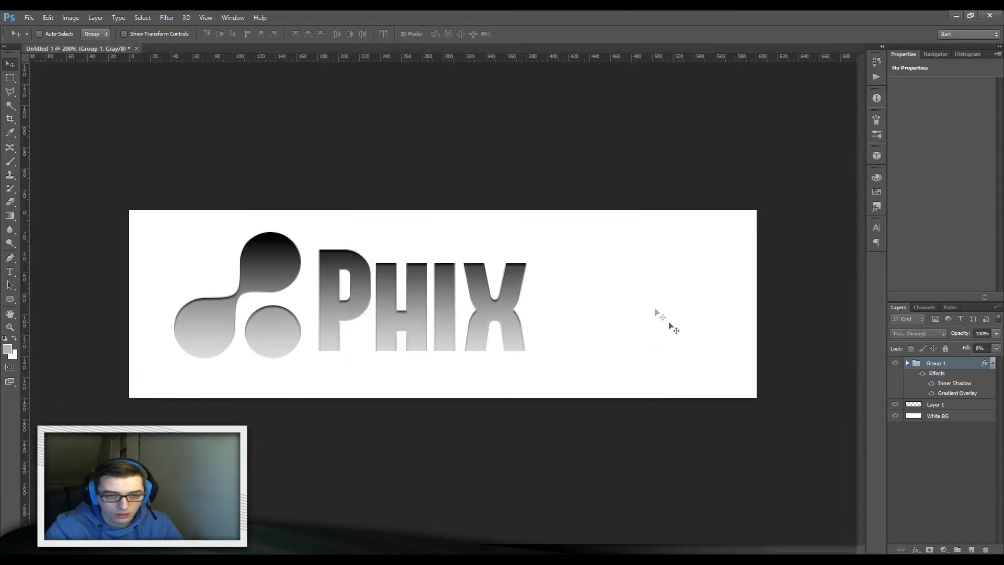
Step: Save the Phix logo document to the Desktop as a Photoshop file named Logo recreated
{"action": "left_click", "coordinate": [29, 18]}
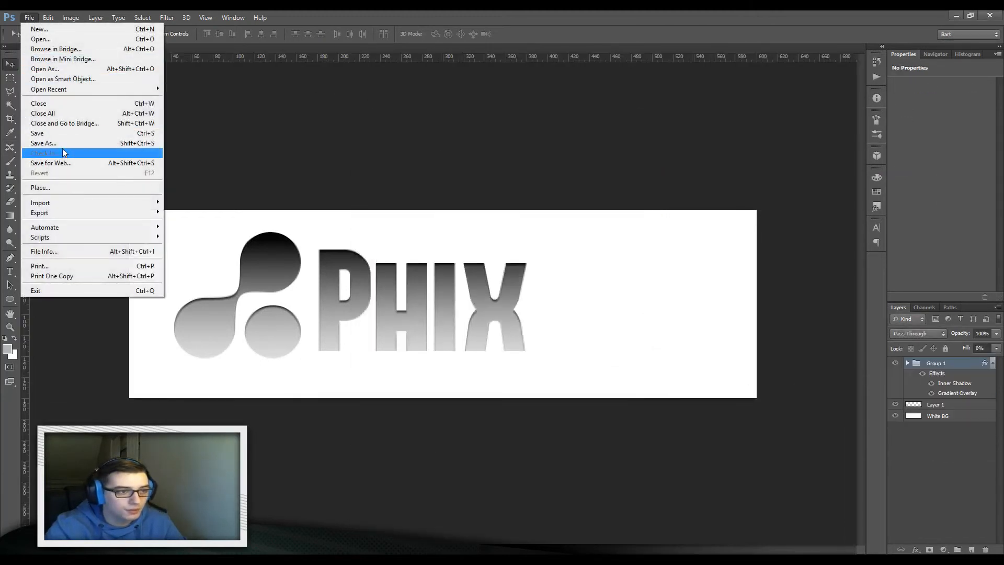
{"action": "left_click", "coordinate": [61, 149]}
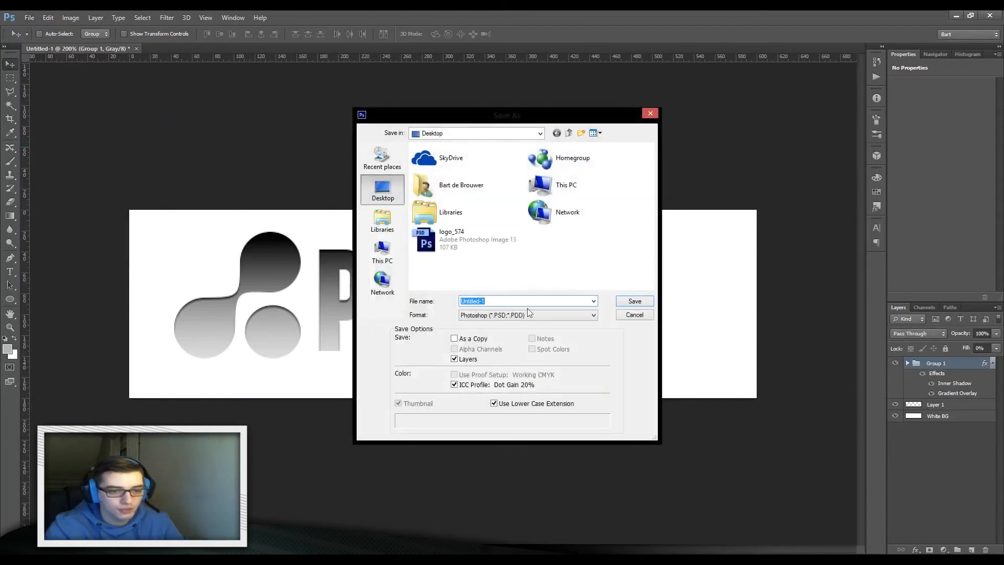
{"action": "type", "text": "Logo "}
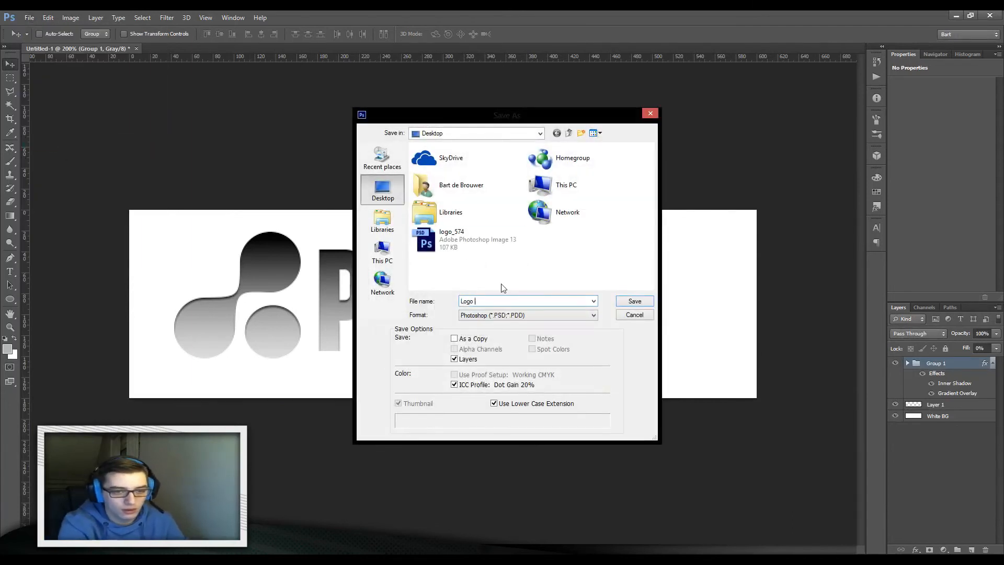
{"action": "type", "text": "recreated"}
{"action": "key", "text": "Return"}
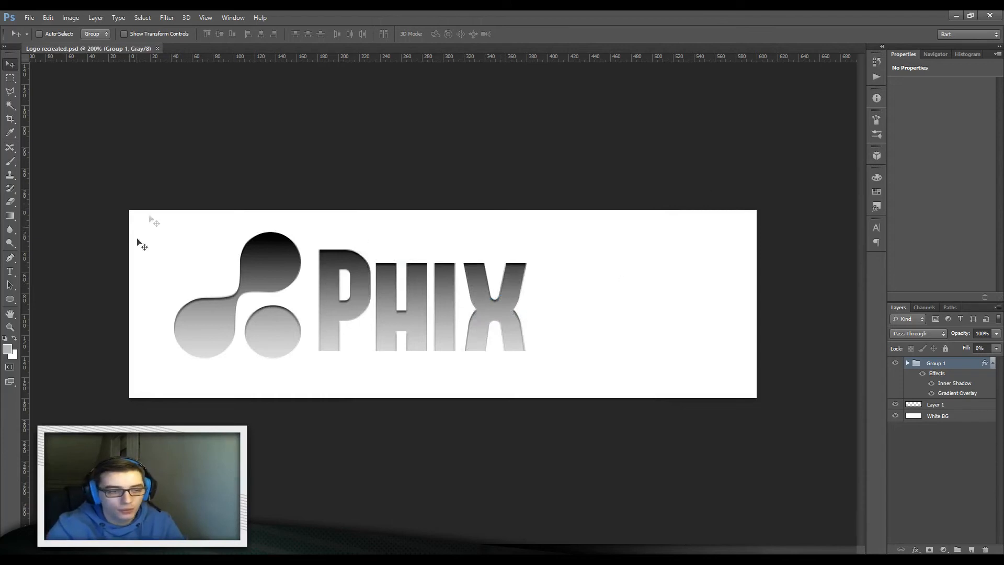
Step: Expand the logo group and replace its text "Phix" with "Designs"
{"action": "left_click", "coordinate": [907, 363]}
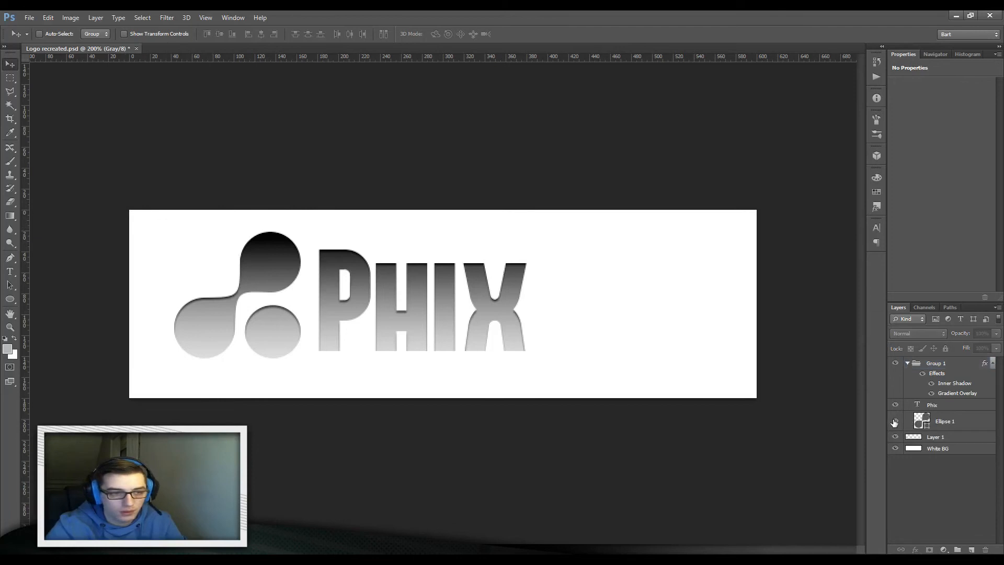
{"action": "left_click", "coordinate": [928, 414]}
{"action": "left_click", "coordinate": [929, 408]}
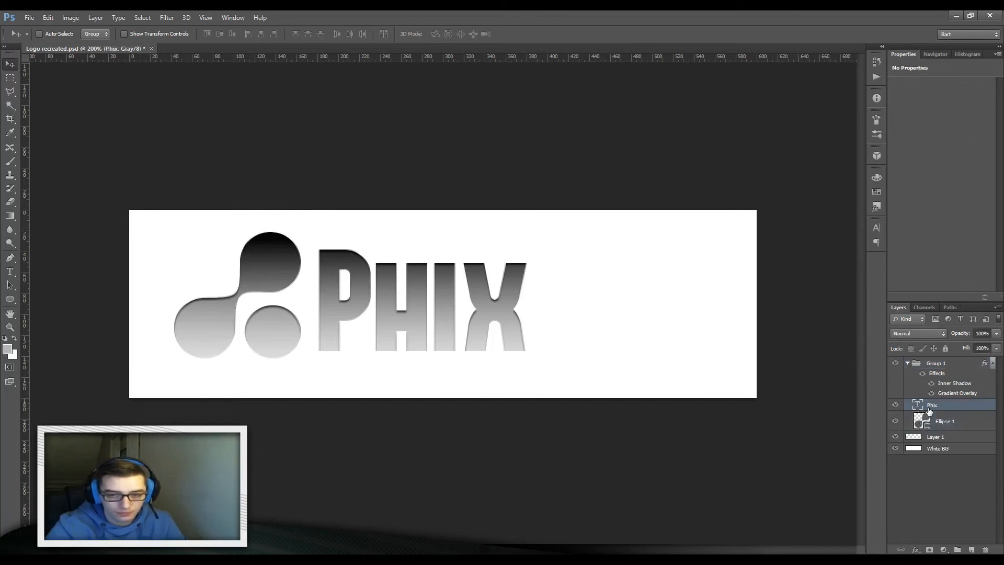
{"action": "double_click", "coordinate": [920, 408]}
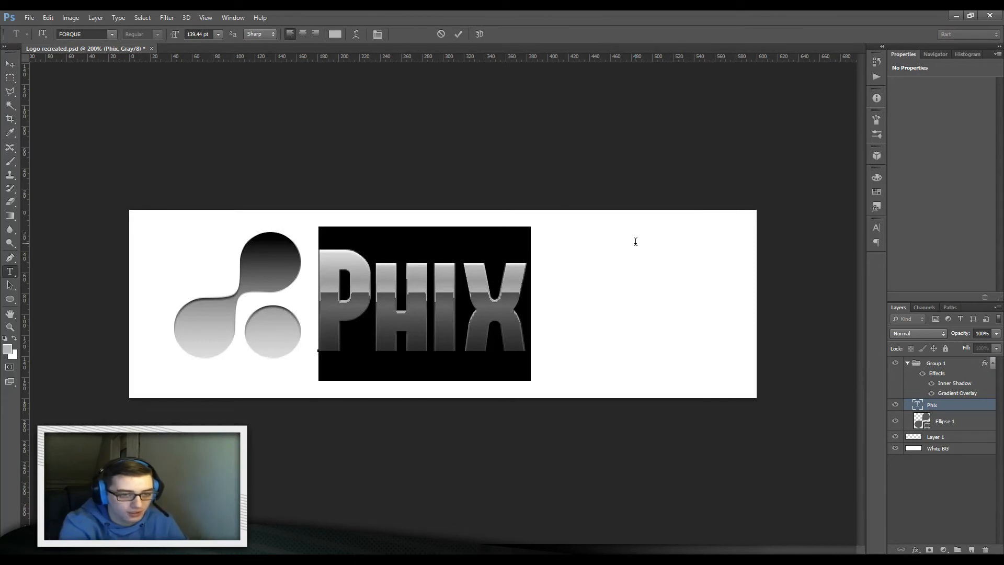
{"action": "type", "text": "DESIGNS"}
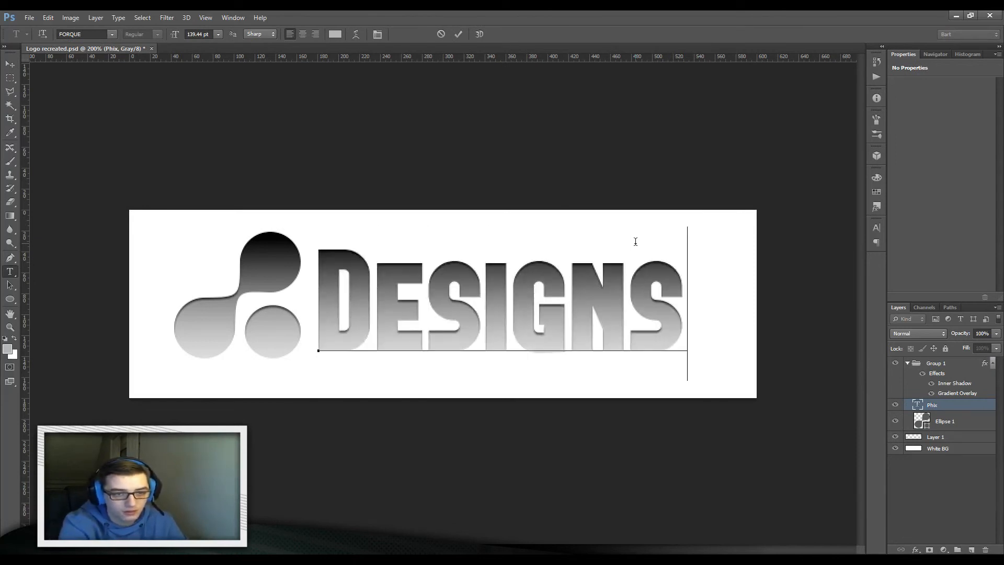
{"action": "left_click", "coordinate": [4, 89]}
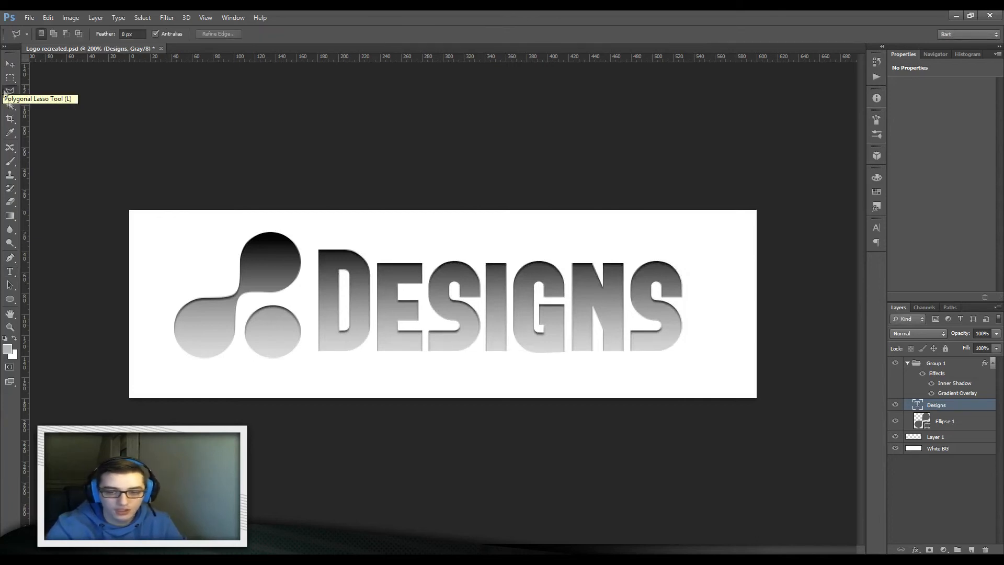
{"action": "double_click", "coordinate": [921, 420]}
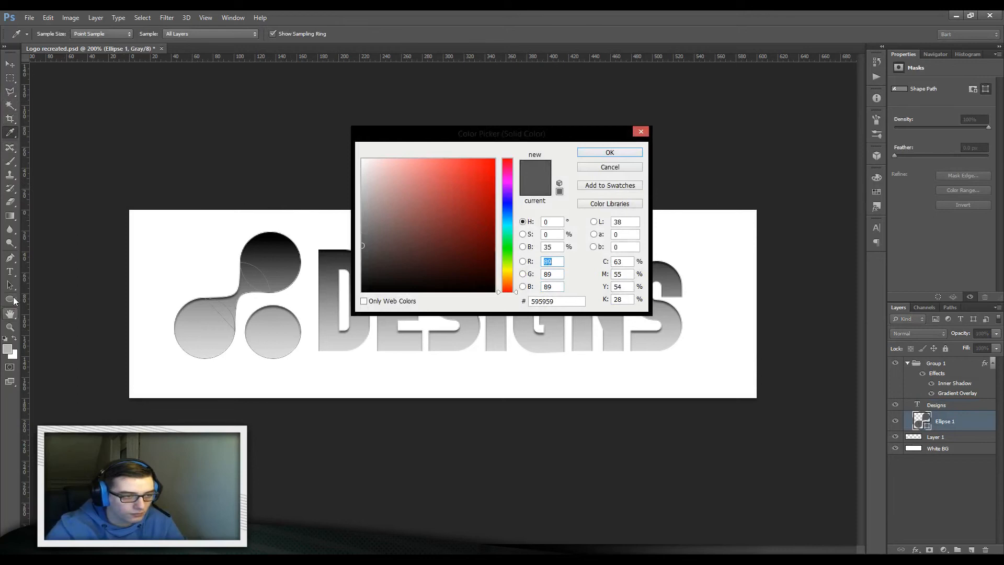
{"action": "left_click", "coordinate": [626, 168]}
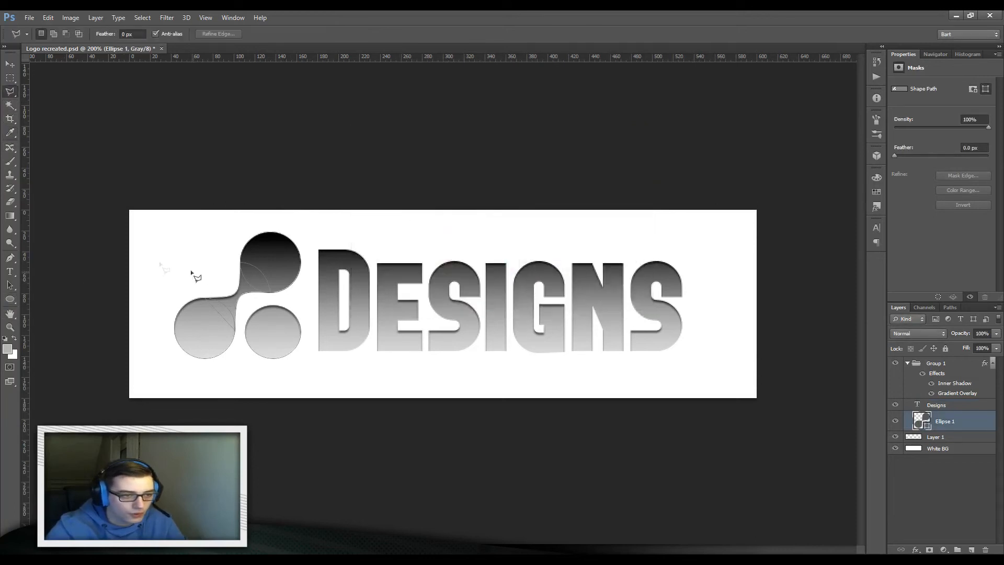
{"action": "left_click", "coordinate": [11, 298]}
{"action": "left_click_drag", "start_coordinate": [211, 266], "coordinate": [230, 245]}
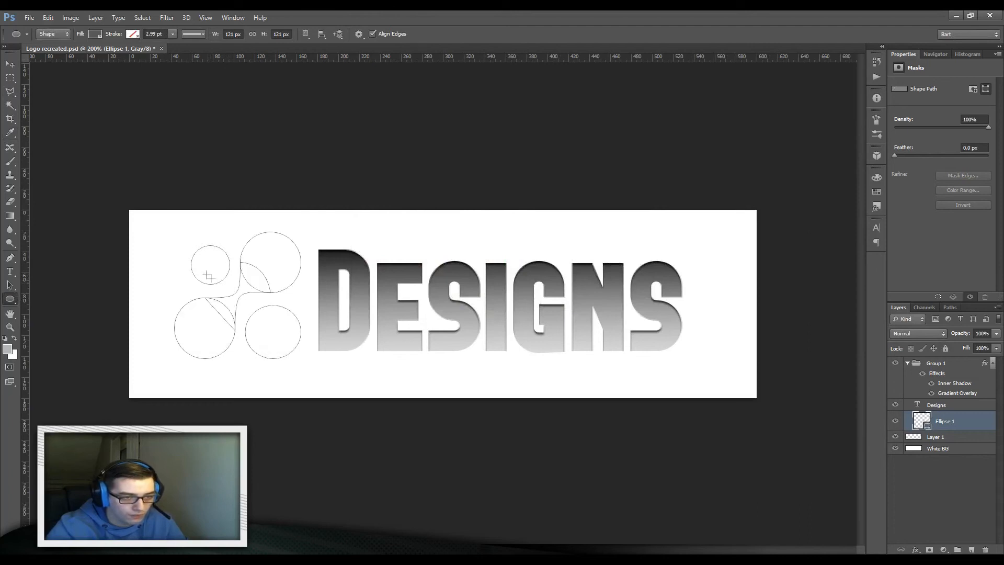
{"action": "key", "text": "ctrl+z"}
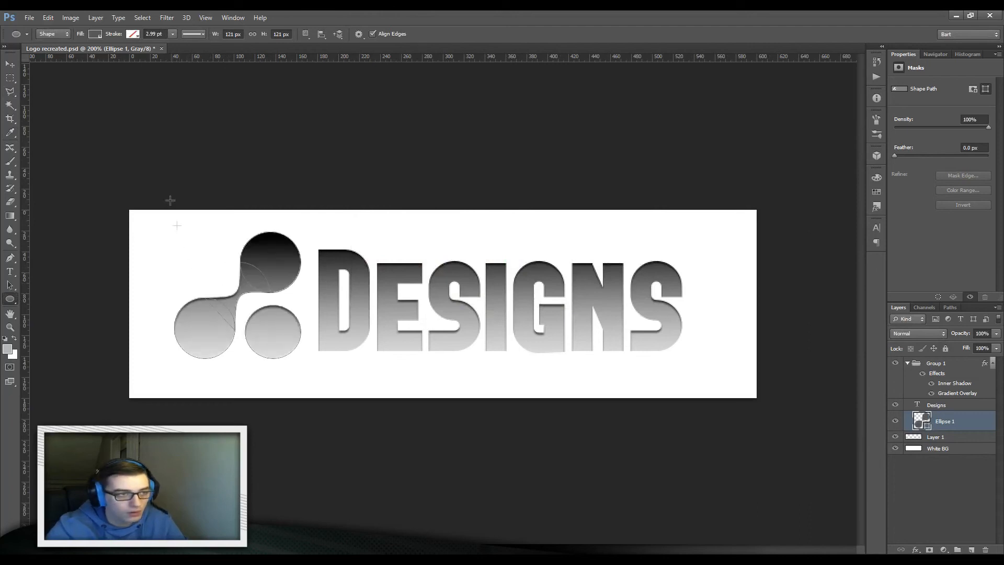
Step: Combine a small circle with the Ellipse 1 shape and place it in the gap above the large lower-left circle of the logo mark
{"action": "key", "text": "ctrl+s"}
{"action": "left_click", "coordinate": [306, 34]}
{"action": "left_click", "coordinate": [336, 54]}
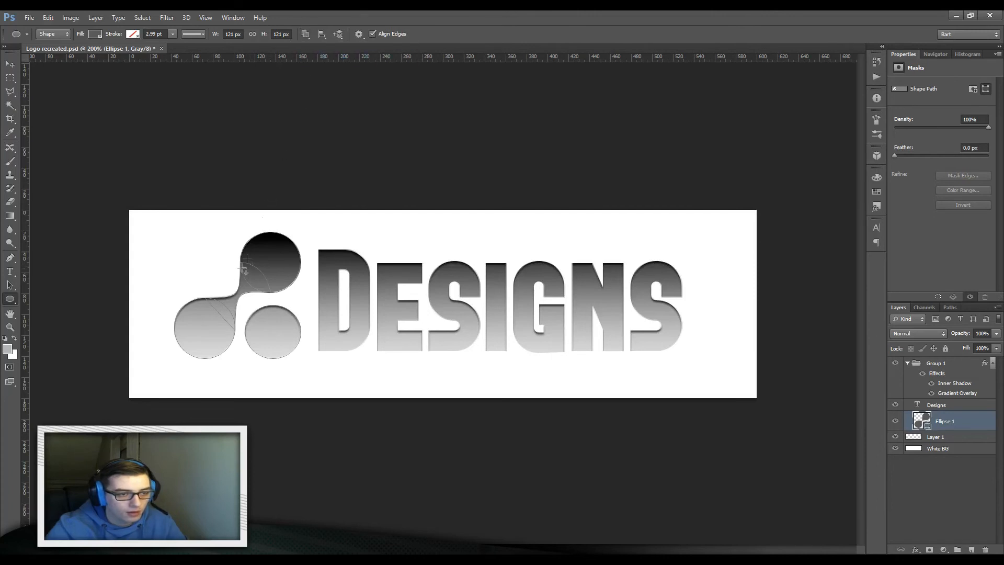
{"action": "left_click_drag", "start_coordinate": [228, 280], "coordinate": [206, 251]}
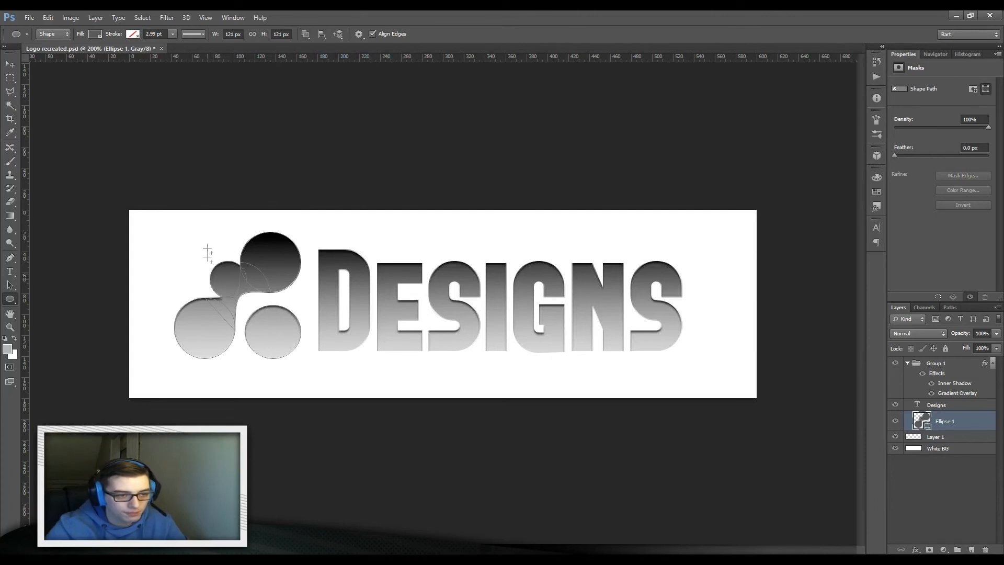
{"action": "left_click", "coordinate": [9, 285]}
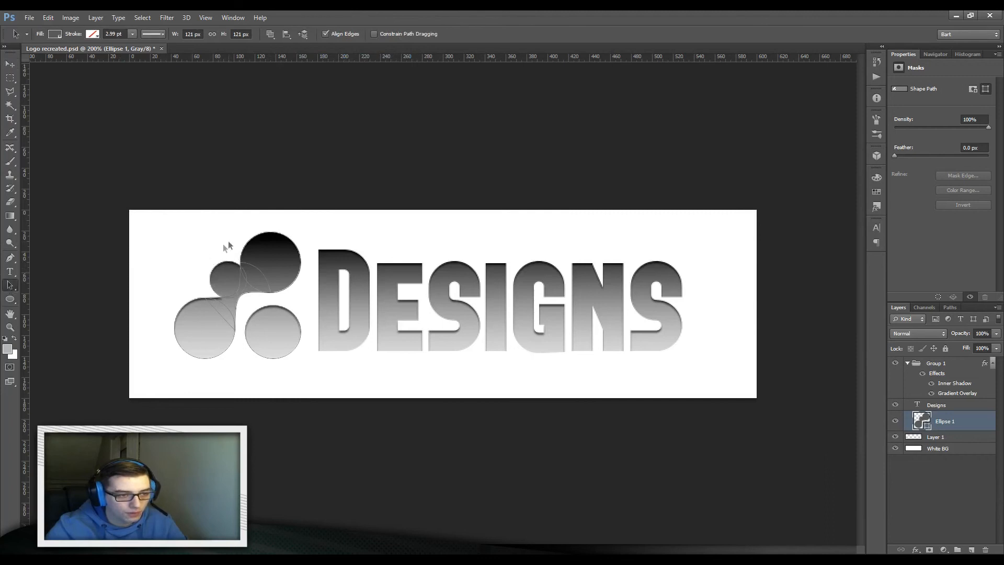
{"action": "left_click_drag", "start_coordinate": [227, 278], "coordinate": [212, 269]}
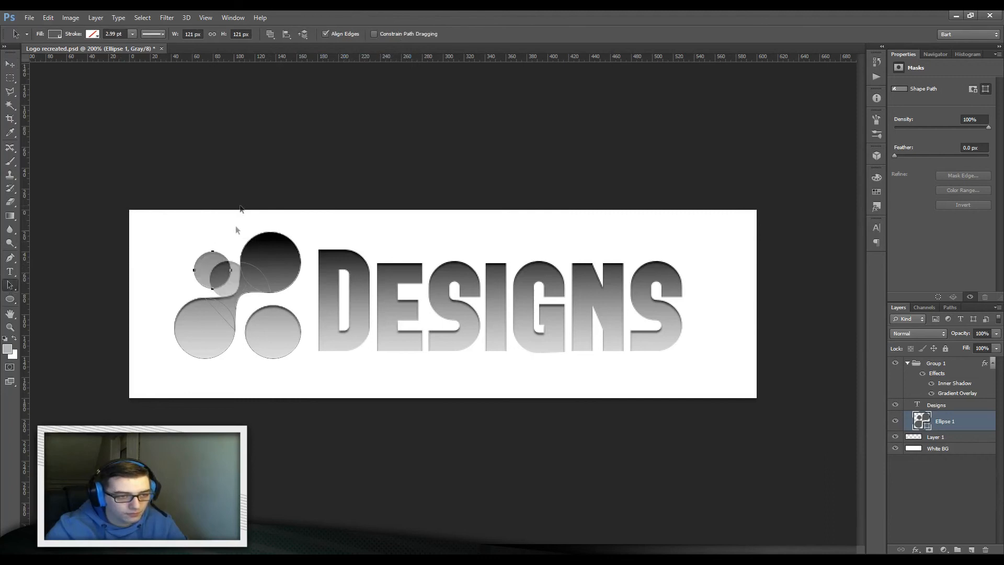
{"action": "left_click", "coordinate": [10, 89]}
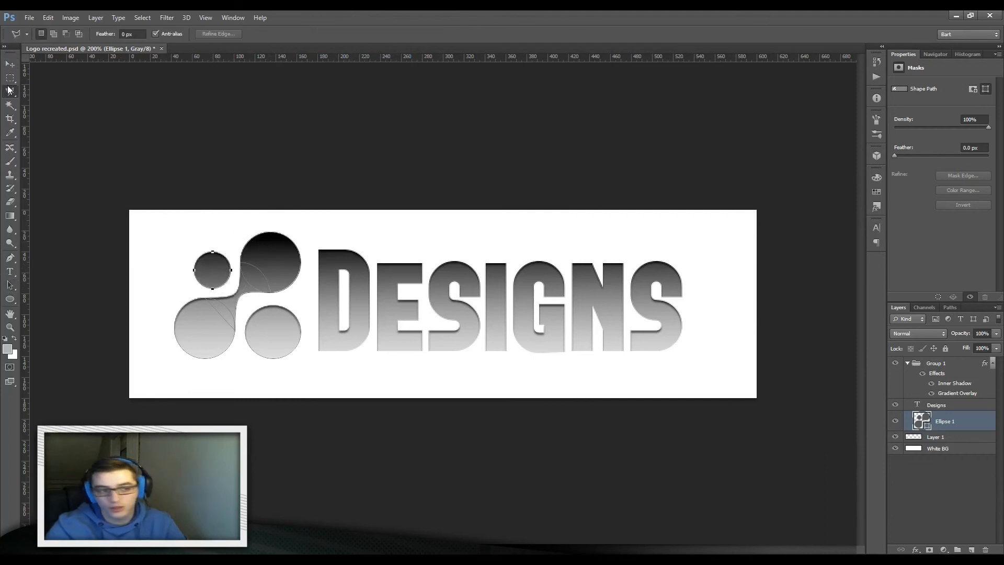
{"action": "key", "text": "a"}
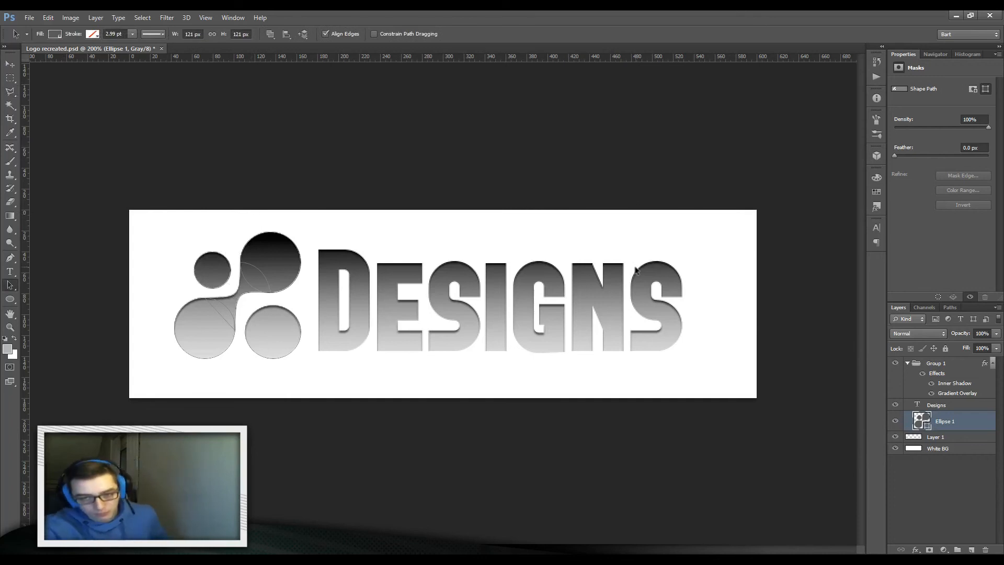
{"action": "left_click", "coordinate": [936, 363]}
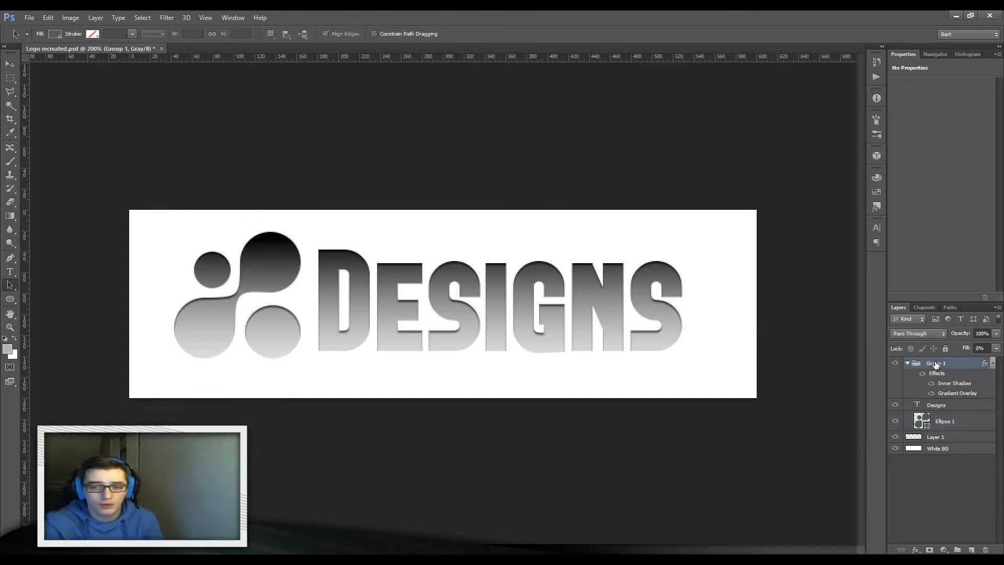
Step: Create a new 600 × 180 pixel, 8-bit grayscale document at 72 pixels/inch with a white background
{"action": "left_click", "coordinate": [31, 18]}
{"action": "left_click", "coordinate": [40, 27]}
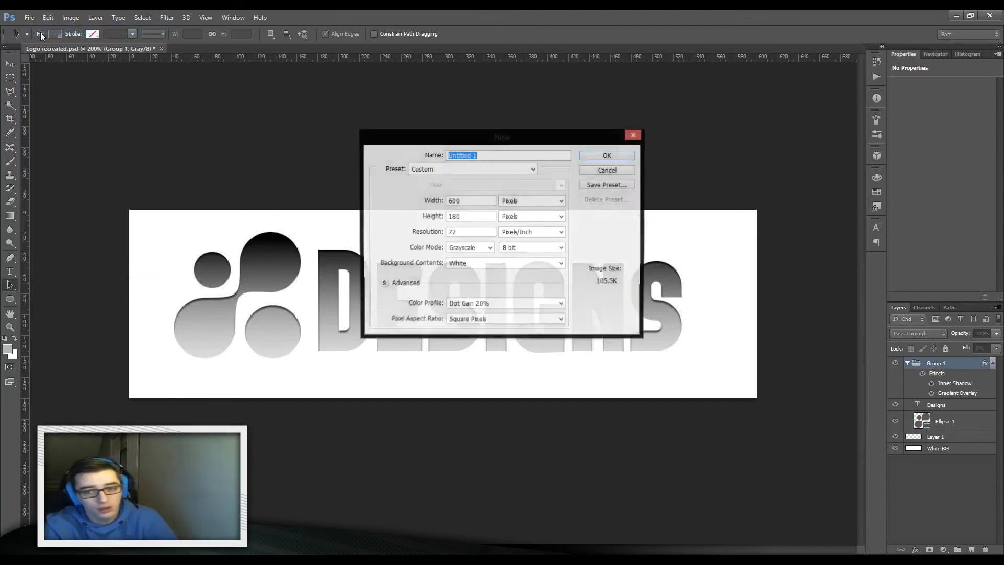
{"action": "left_click", "coordinate": [607, 157]}
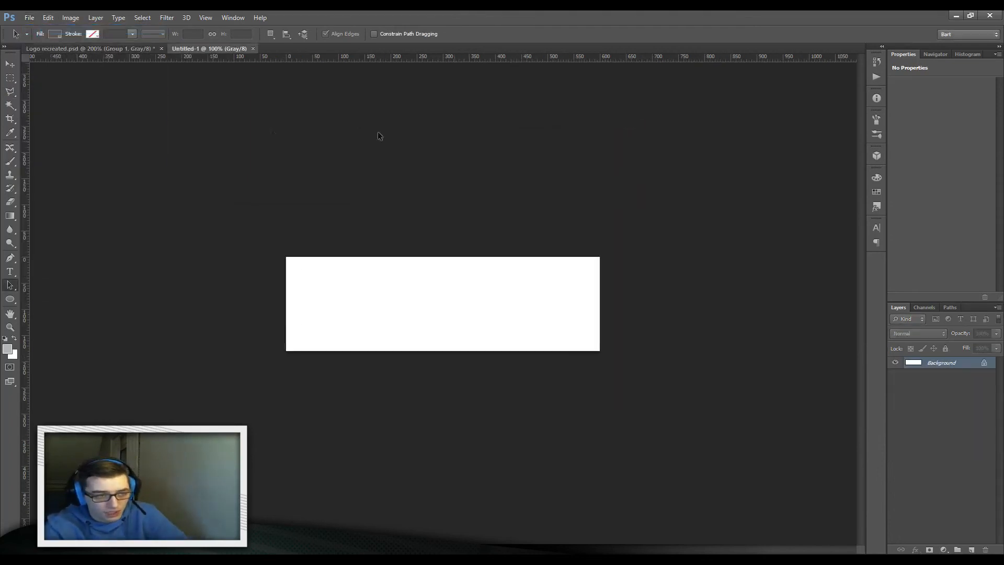
Step: Copy Group 1 from Logo recreated.psd into the new Untitled-1 document and position it roughly centred on the canvas
{"action": "left_click", "coordinate": [105, 48]}
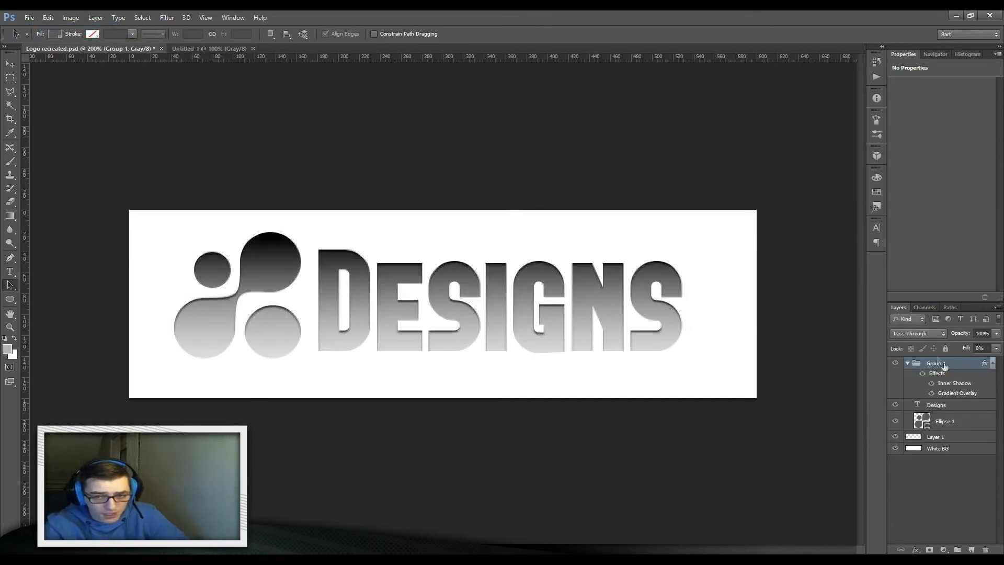
{"action": "left_click", "coordinate": [11, 64]}
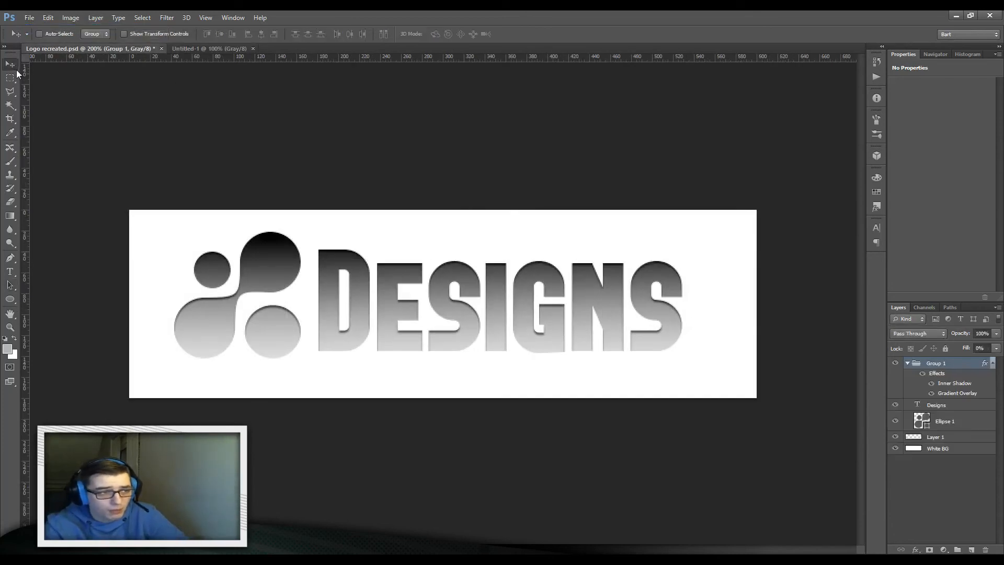
{"action": "left_click_drag", "start_coordinate": [428, 286], "coordinate": [441, 324]}
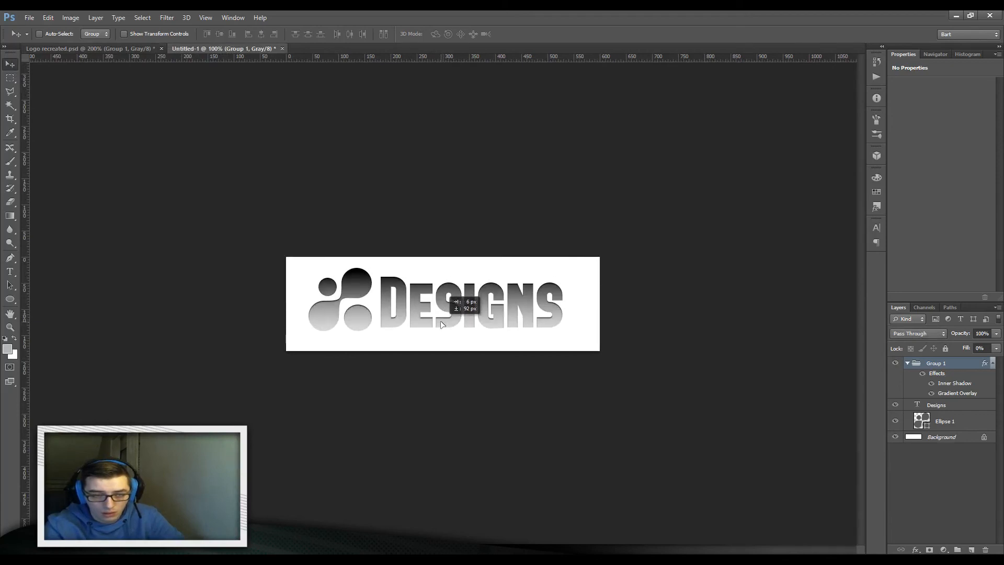
{"action": "left_click_drag", "start_coordinate": [440, 324], "coordinate": [441, 324]}
Step: Return to Logo recreated.psd, move the logo group slightly upward and review its Gradient Overlay settings before and after the move
{"action": "left_click", "coordinate": [107, 49]}
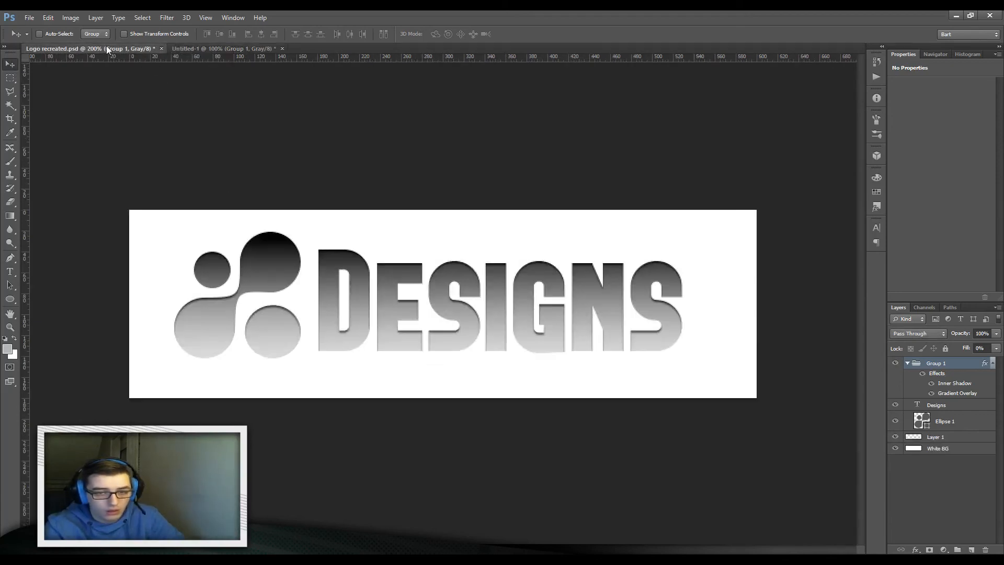
{"action": "double_click", "coordinate": [959, 393]}
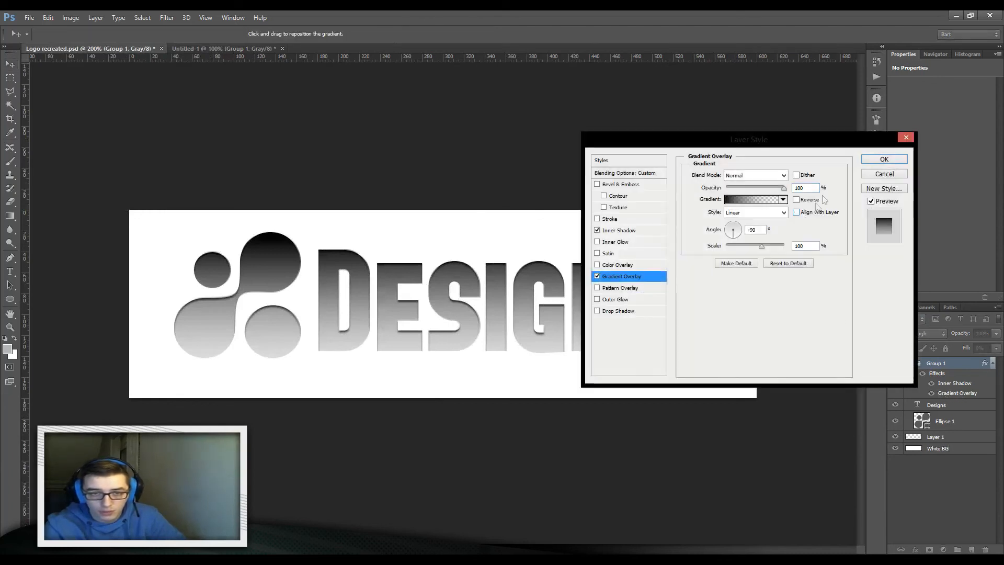
{"action": "left_click", "coordinate": [884, 159]}
{"action": "mouse_move", "coordinate": [577, 296]}
{"action": "left_mouse_down"}
{"action": "mouse_move", "coordinate": [577, 264]}
{"action": "mouse_move", "coordinate": [578, 287]}
{"action": "left_mouse_up"}
{"action": "double_click", "coordinate": [961, 395]}
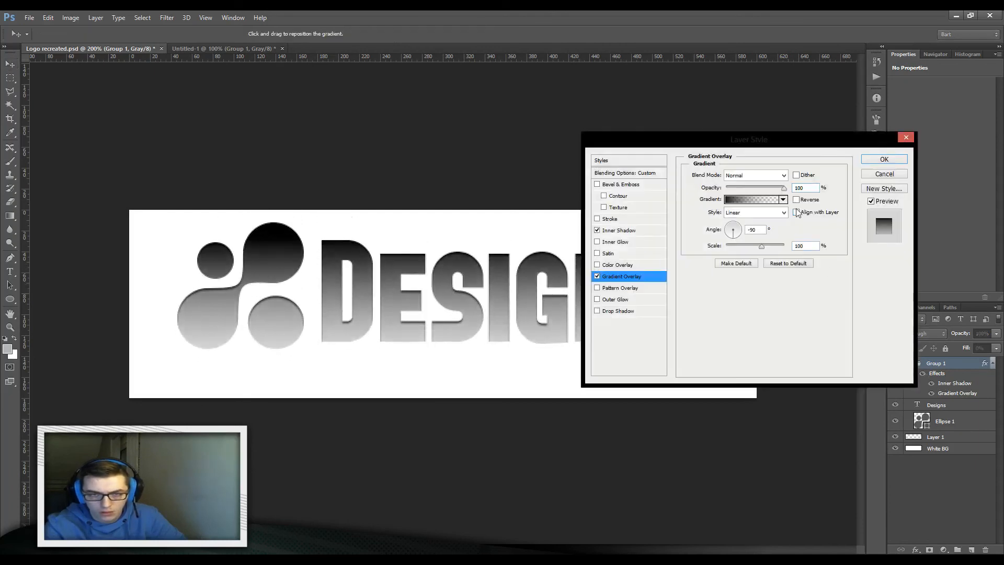
{"action": "left_click", "coordinate": [883, 160]}
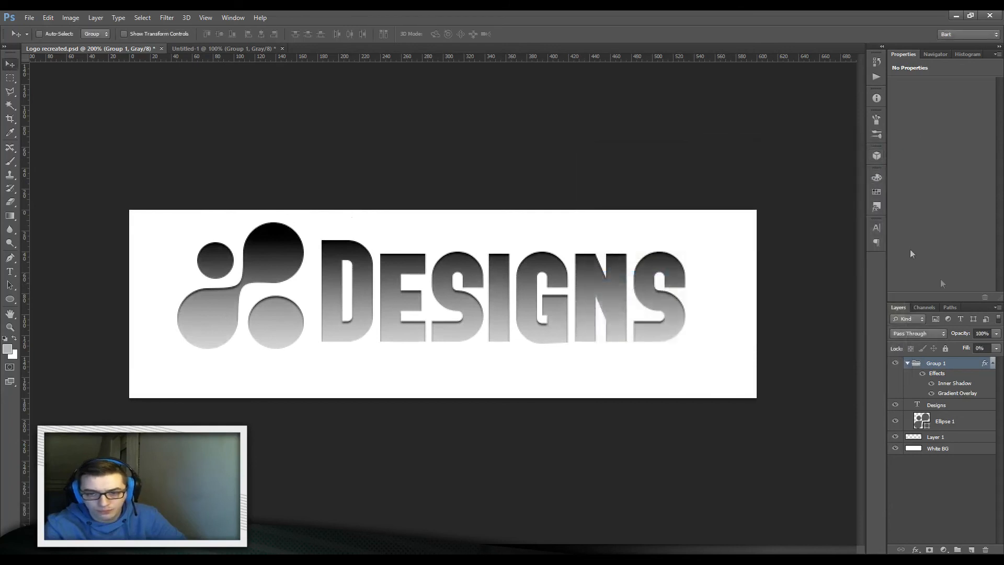
Step: Try converting Group 1 to a Smart Object and undo the conversion
{"action": "right_click", "coordinate": [952, 365]}
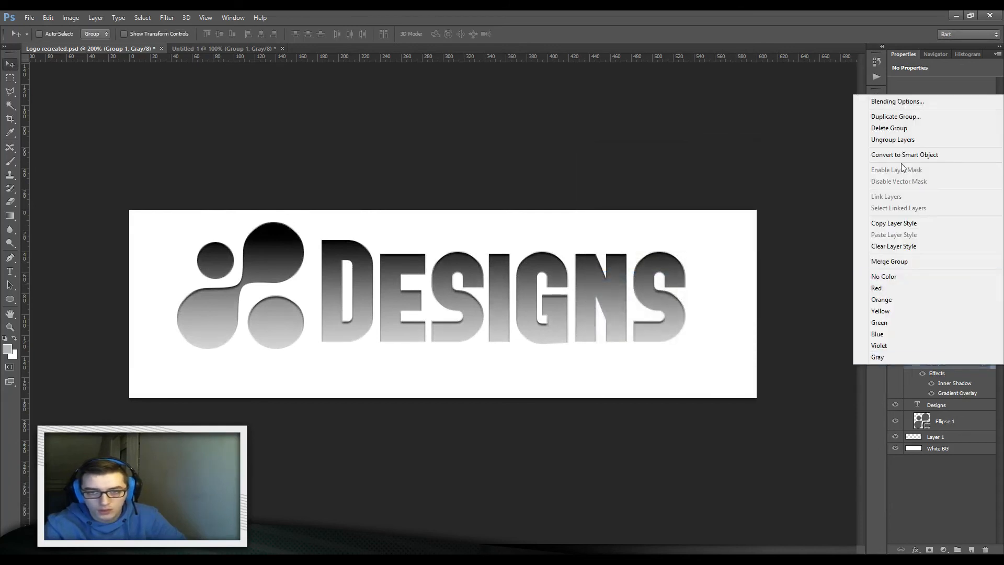
{"action": "left_click", "coordinate": [894, 155]}
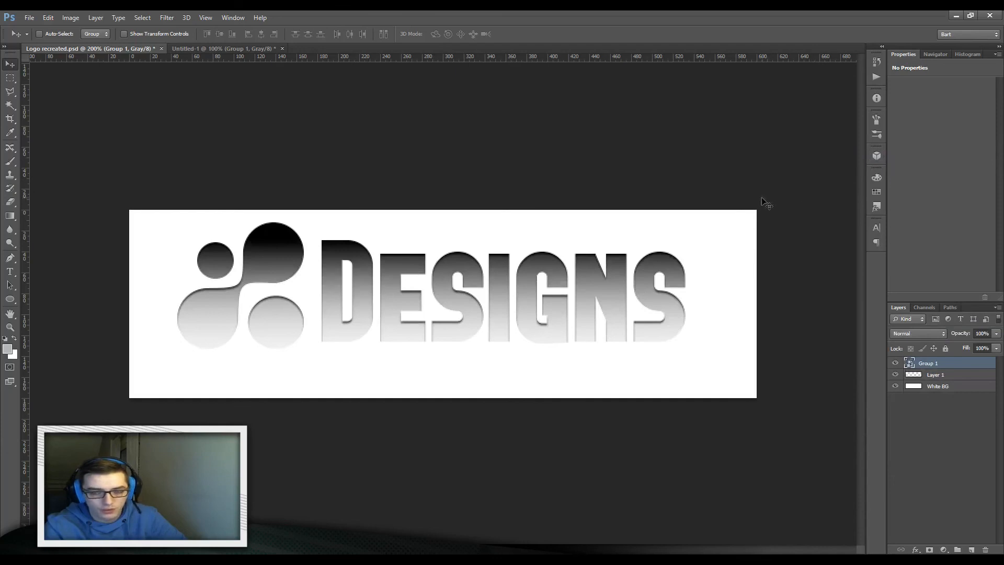
{"action": "key", "text": "ctrl+z"}
Step: Move the logo group slightly downward, test the Smart Object conversion on it again and undo that conversion
{"action": "left_click_drag", "start_coordinate": [574, 275], "coordinate": [575, 289]}
{"action": "right_click", "coordinate": [939, 364]}
{"action": "left_click", "coordinate": [891, 156]}
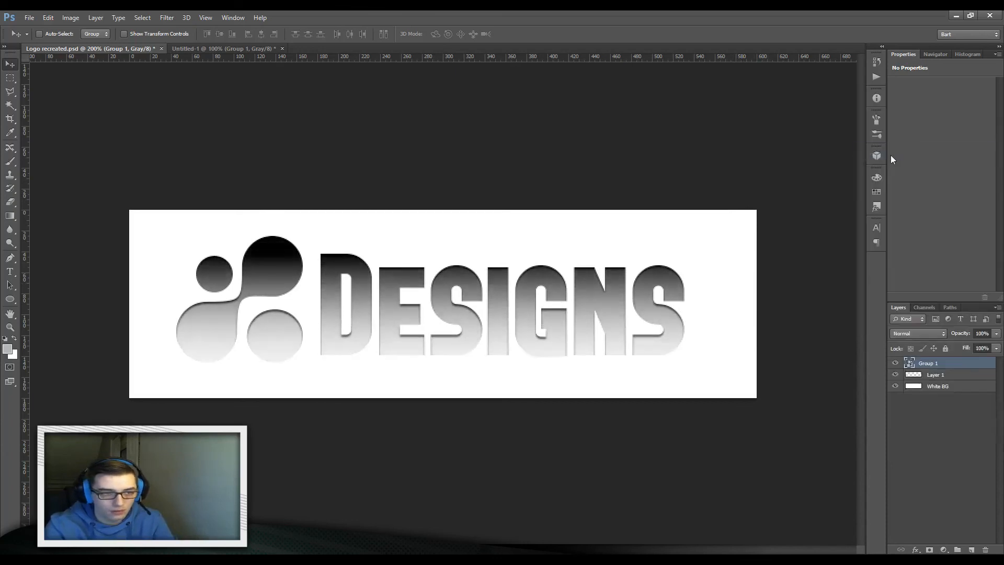
{"action": "key", "text": "ctrl+z"}
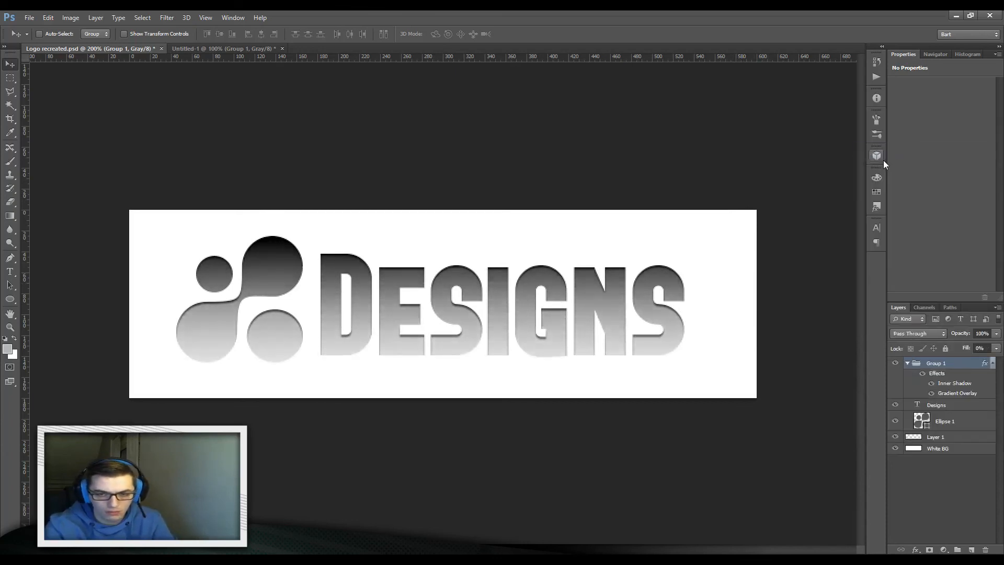
Step: Try to save Group 1's layer effects as a new style from its Gradient Overlay settings, and close the style settings
{"action": "double_click", "coordinate": [974, 394]}
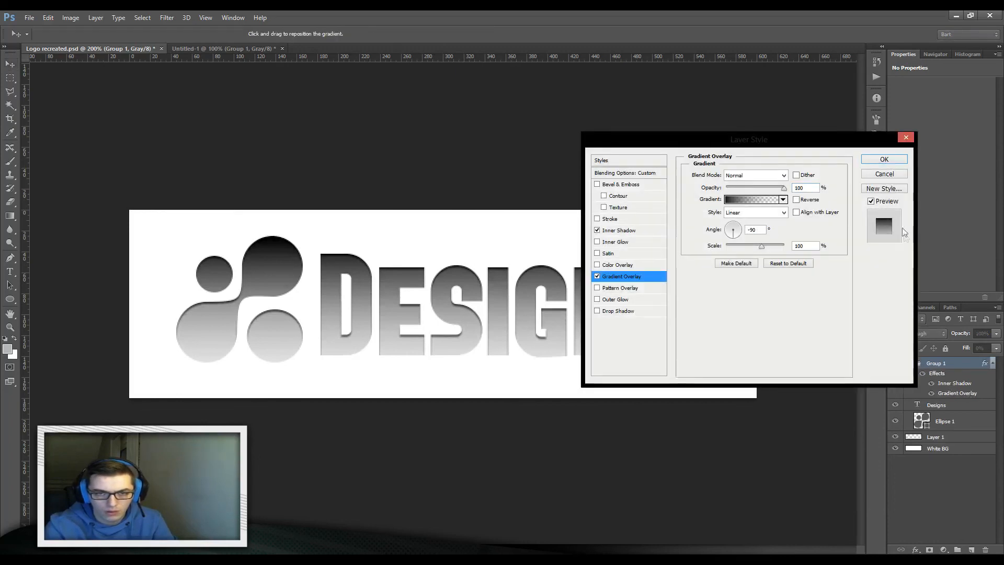
{"action": "left_click", "coordinate": [886, 189]}
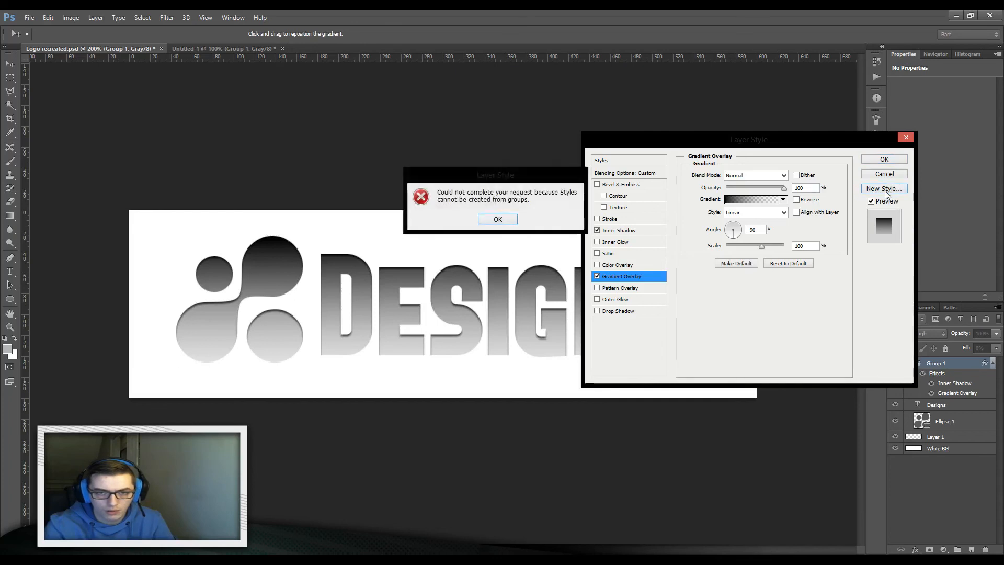
{"action": "left_click", "coordinate": [497, 220]}
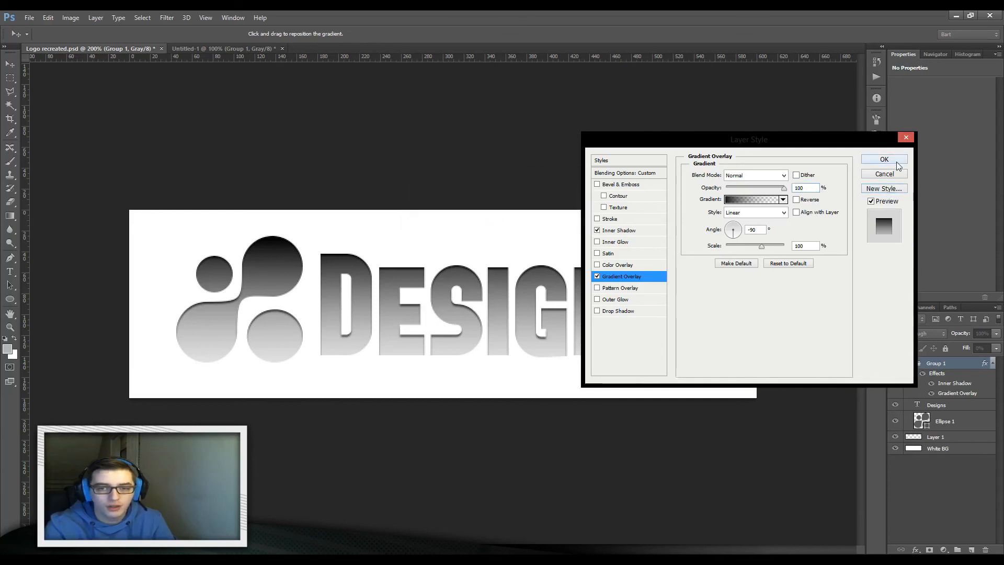
{"action": "left_click", "coordinate": [889, 160]}
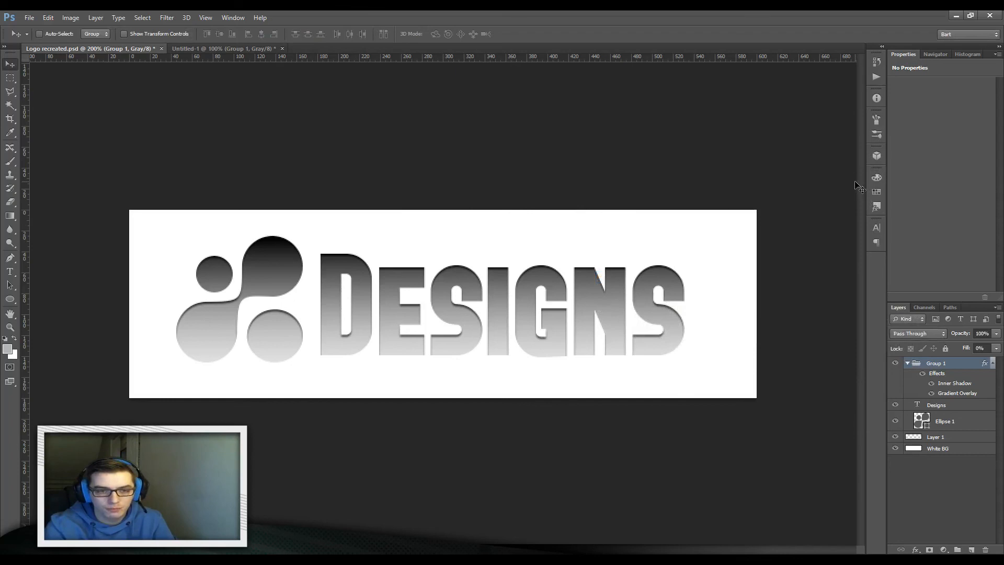